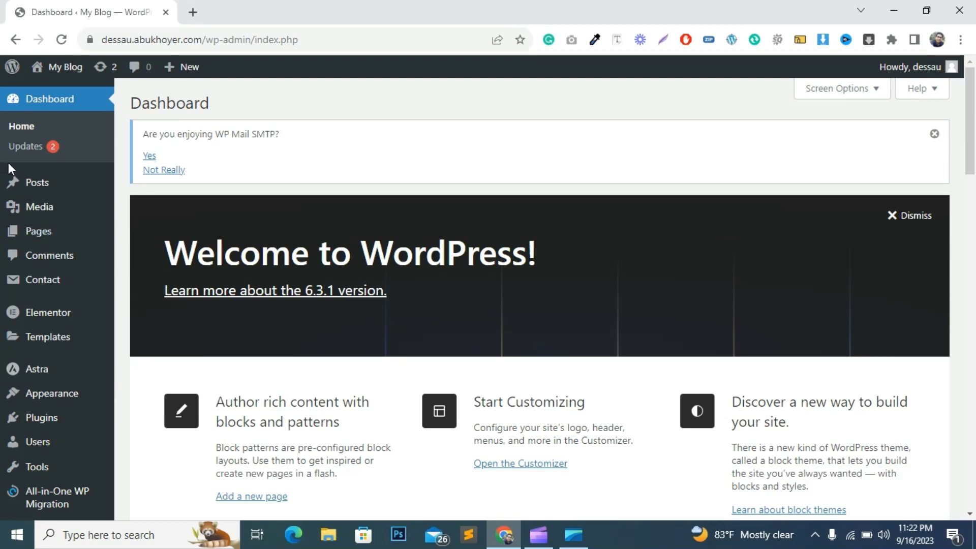
Step: Create a new page titled "table" and publish it
{"action": "mouse_move", "coordinate": [55, 338]}
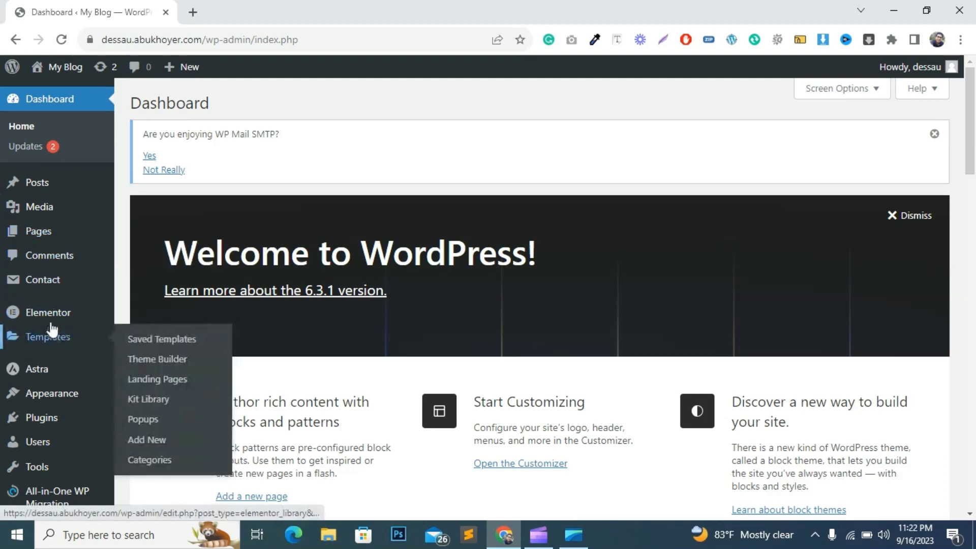
{"action": "left_click", "coordinate": [36, 233]}
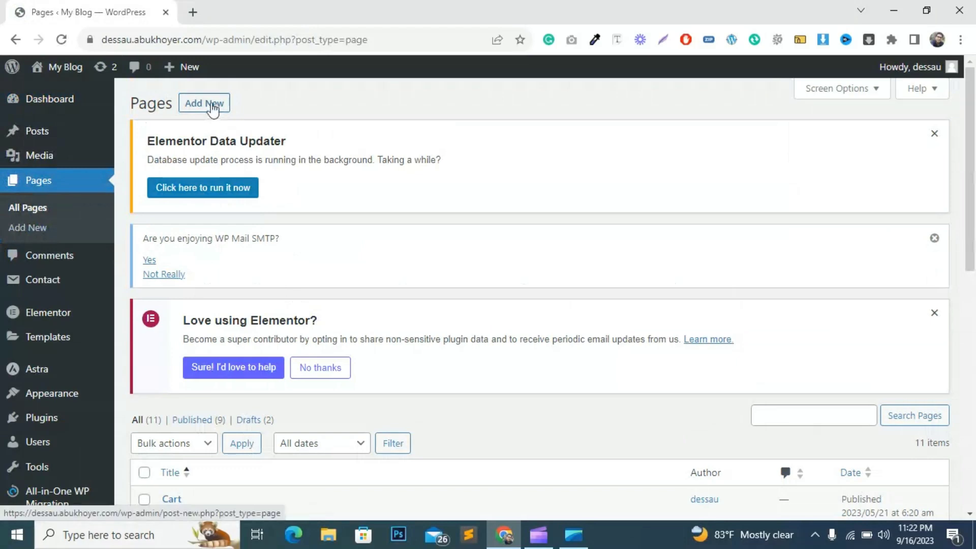
{"action": "middle_click", "coordinate": [212, 108]}
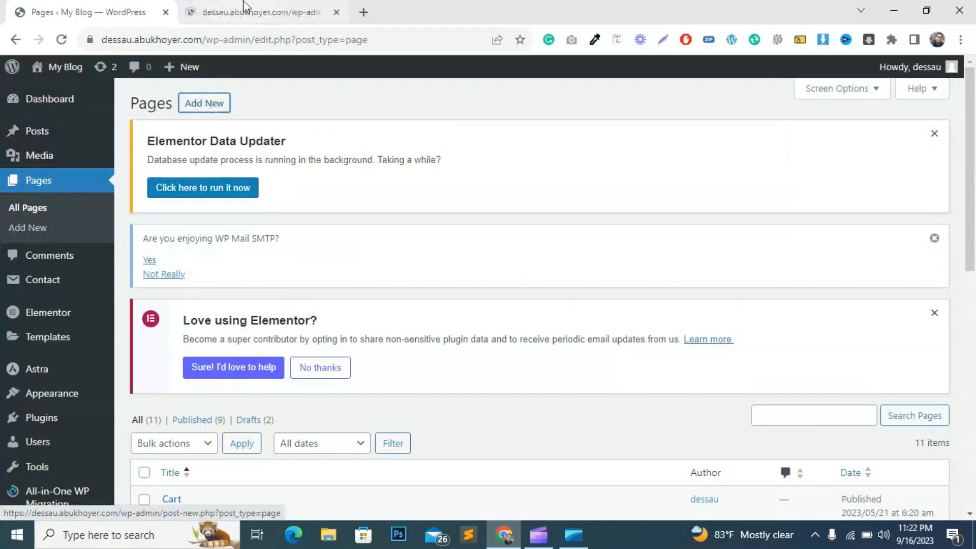
{"action": "left_click", "coordinate": [264, 12]}
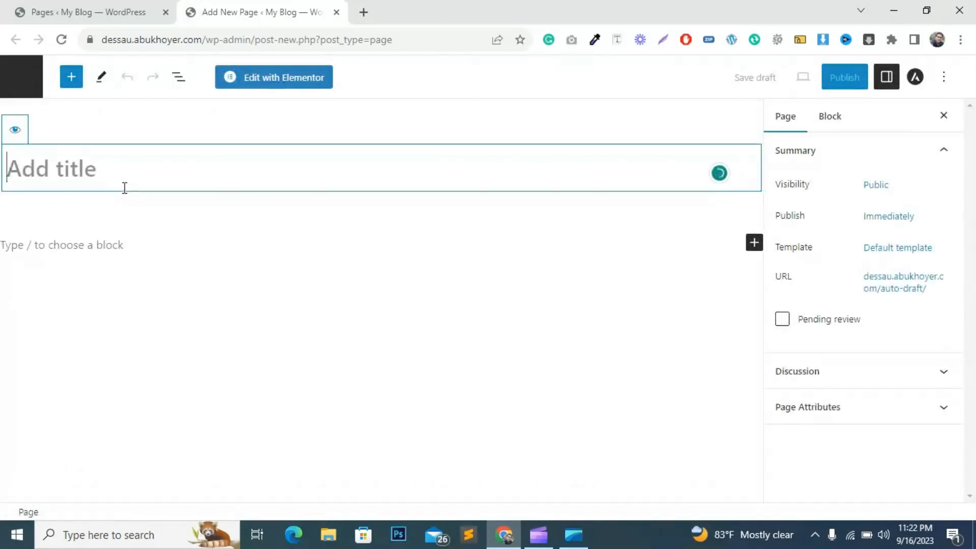
{"action": "type", "text": "ta"}
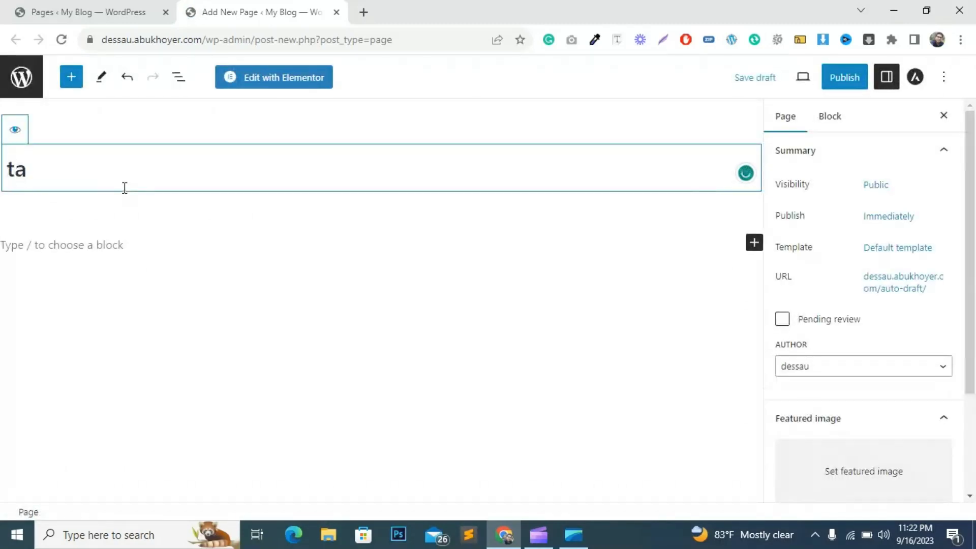
{"action": "type", "text": "ble"}
{"action": "left_click", "coordinate": [848, 84]}
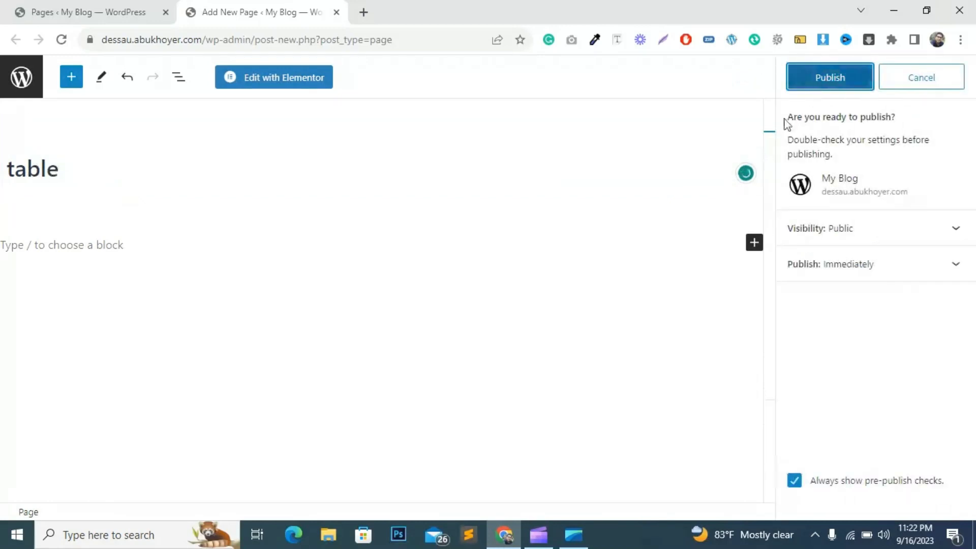
{"action": "key", "text": "Return"}
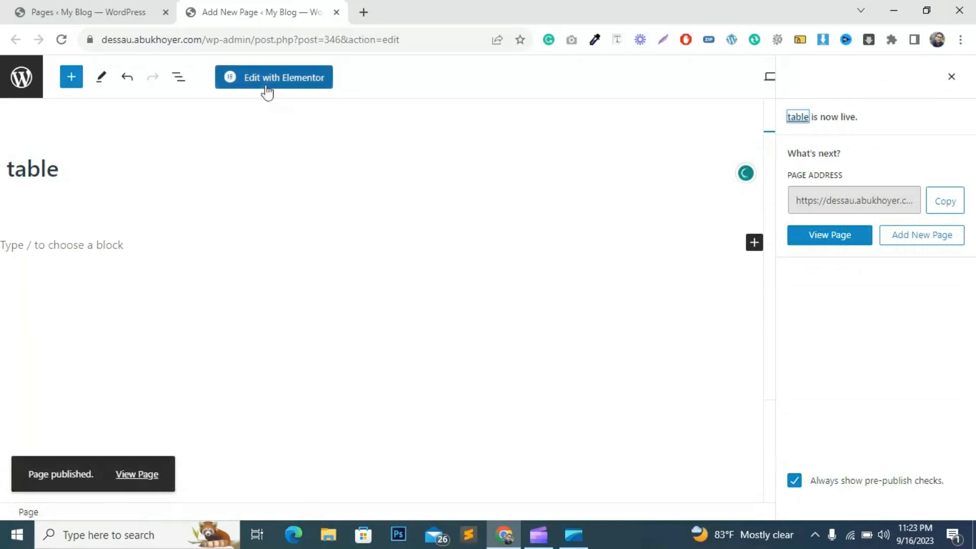
Step: Open the "table" page for editing with Elementor and add a single-column section
{"action": "left_click", "coordinate": [267, 88]}
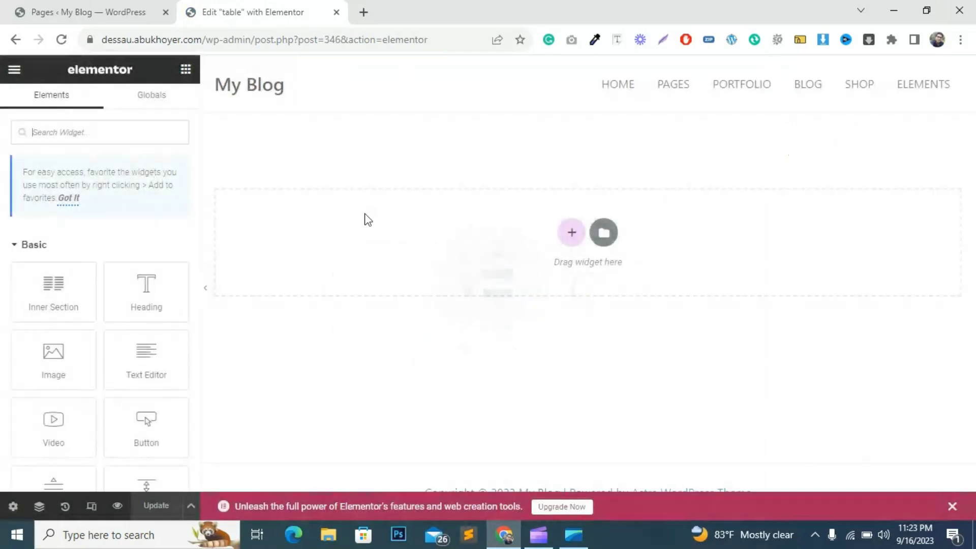
{"action": "left_click", "coordinate": [572, 235]}
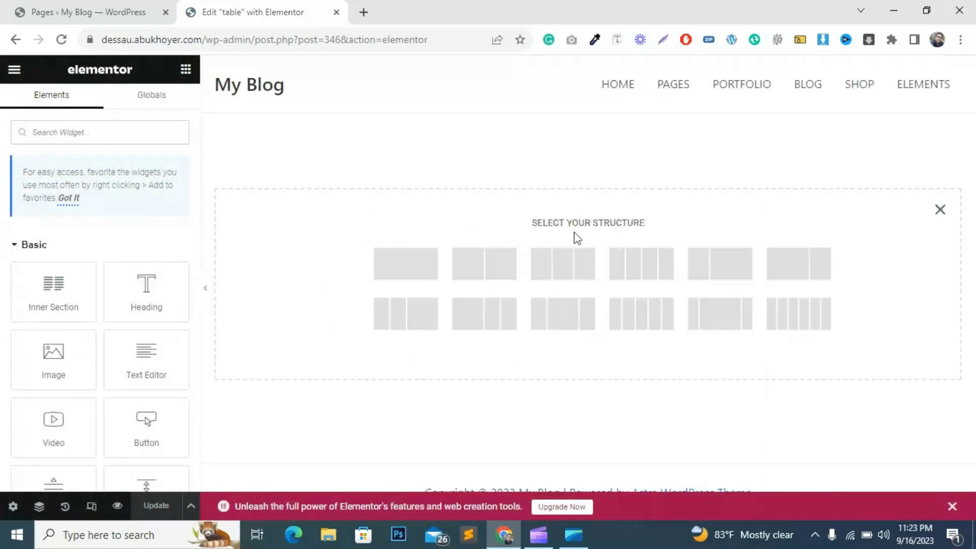
{"action": "left_click", "coordinate": [405, 269]}
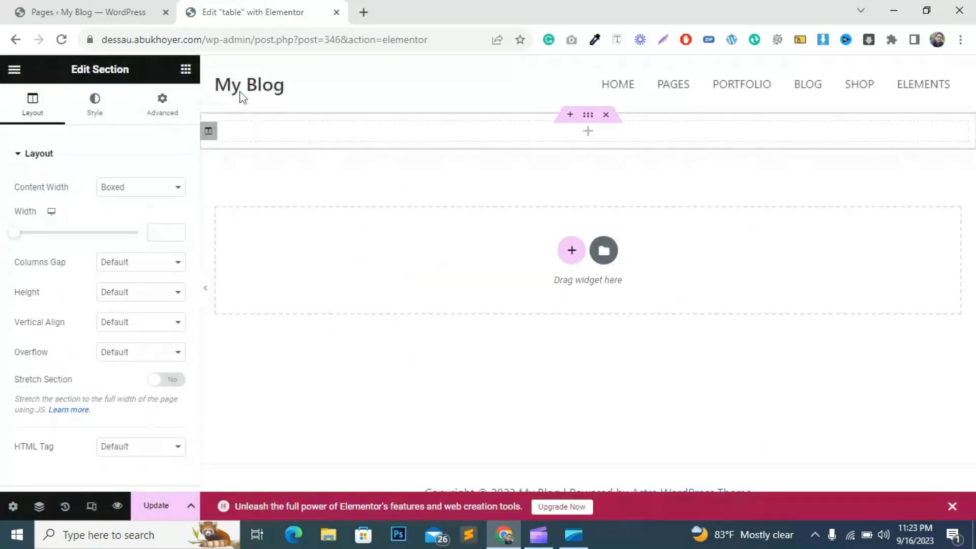
Step: Review the list of plugins installed on the WordPress site
{"action": "left_click", "coordinate": [91, 12]}
{"action": "scroll", "coordinate": [37, 414], "scroll_direction": "down", "scroll_amount": 1}
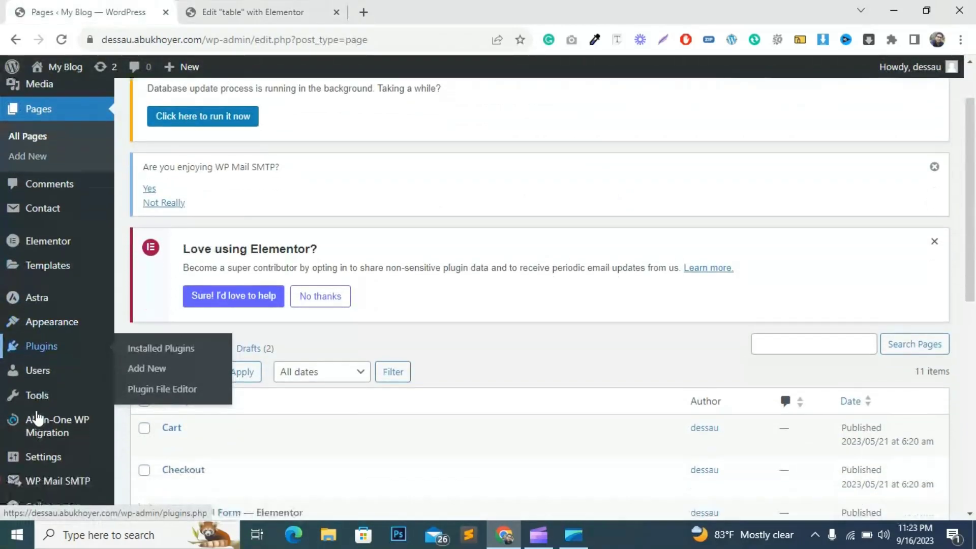
{"action": "left_click", "coordinate": [39, 350]}
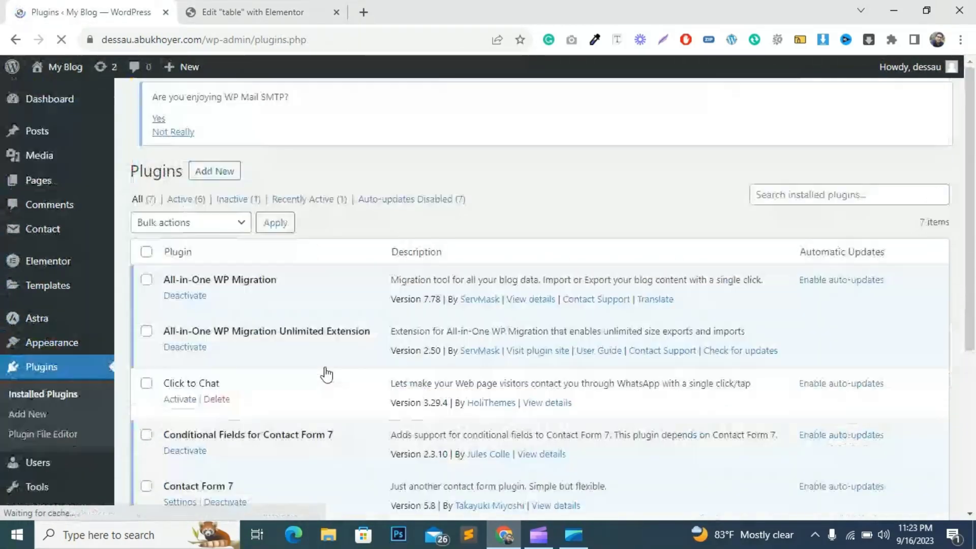
{"action": "scroll", "coordinate": [322, 372], "scroll_direction": "down", "scroll_amount": 4}
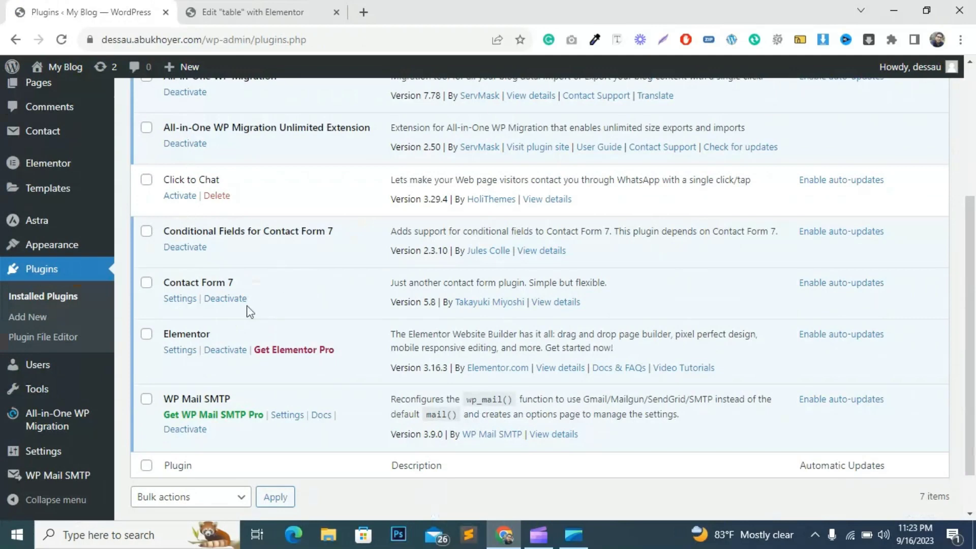
{"action": "scroll", "coordinate": [304, 311], "scroll_direction": "up", "scroll_amount": 10}
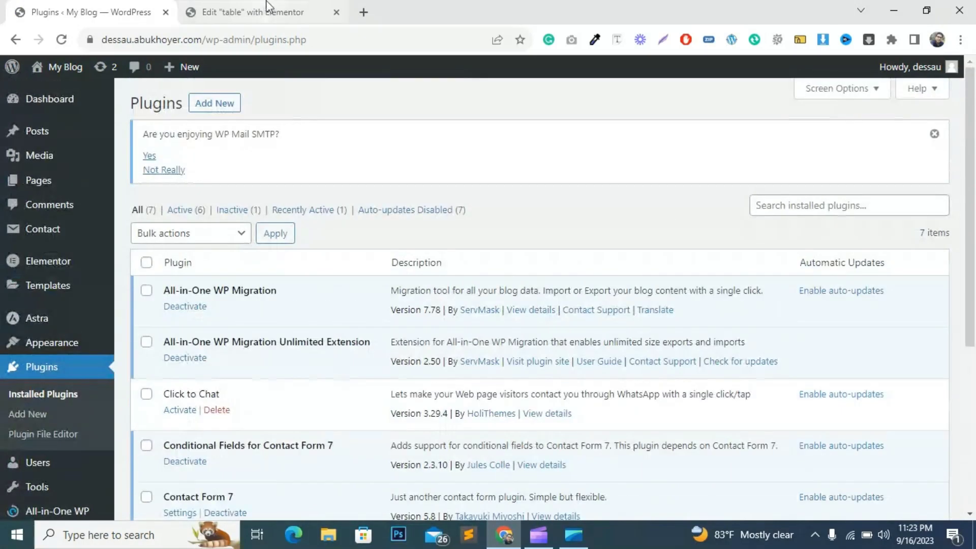
Step: Search the Elementor widgets for "table" from the new section and check the Price Table widget's information
{"action": "left_click", "coordinate": [253, 12]}
{"action": "left_click", "coordinate": [586, 134]}
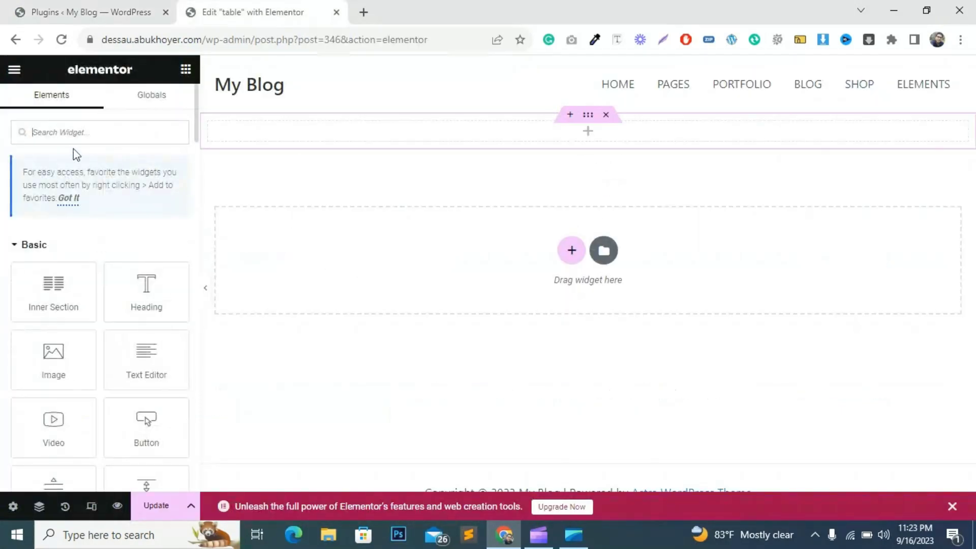
{"action": "left_click", "coordinate": [74, 134]}
{"action": "type", "text": "tab"}
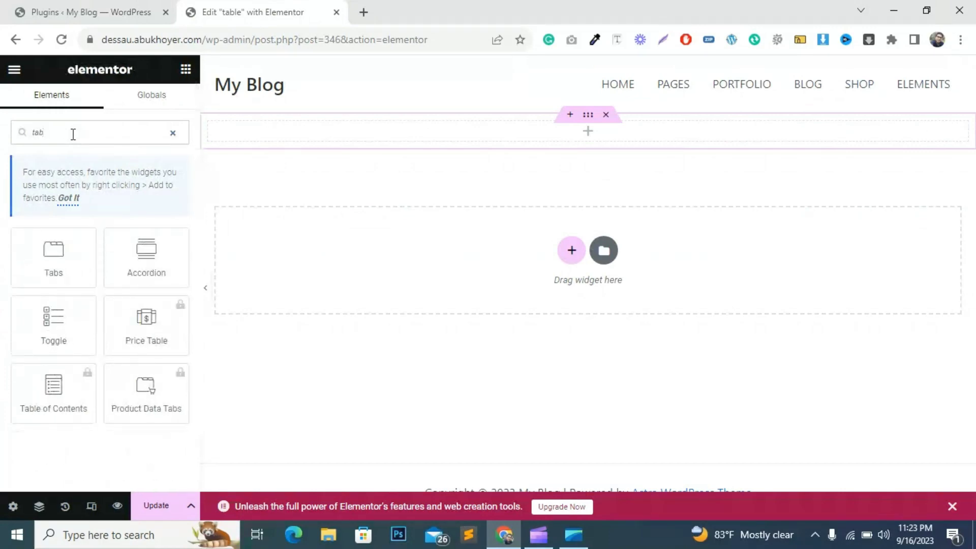
{"action": "type", "text": "le"}
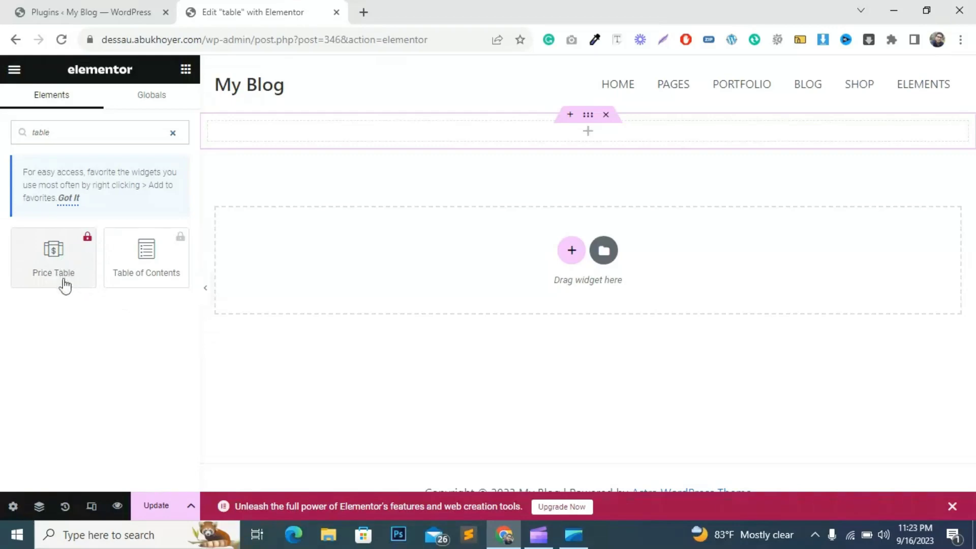
{"action": "left_click", "coordinate": [74, 249]}
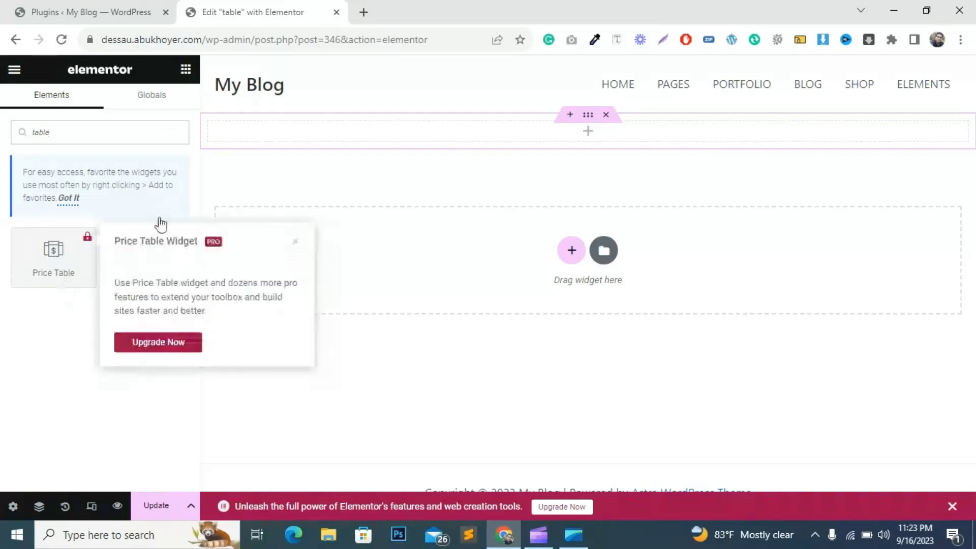
{"action": "left_click", "coordinate": [57, 323]}
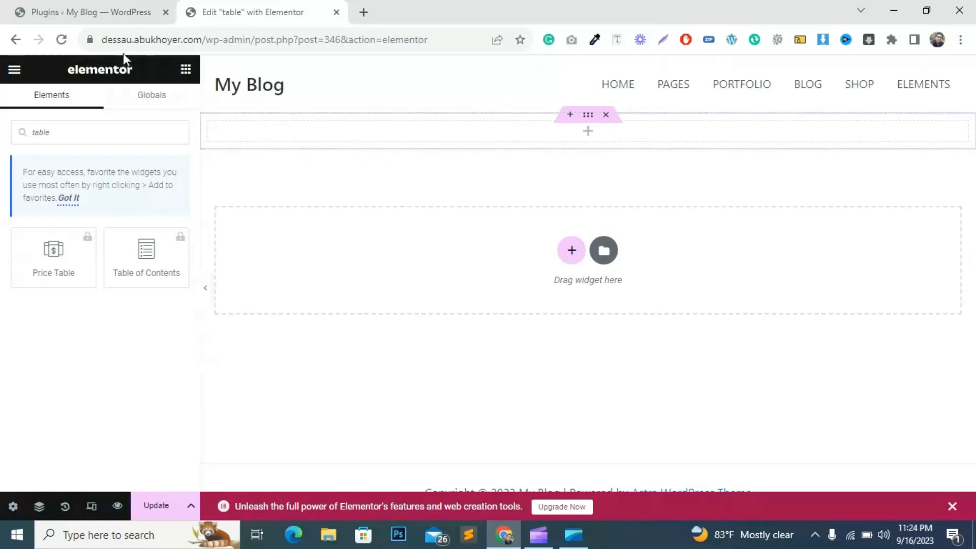
Step: Search the plugin directory for "happy", and install and activate Happy Addons for Elementor
{"action": "left_click", "coordinate": [98, 12]}
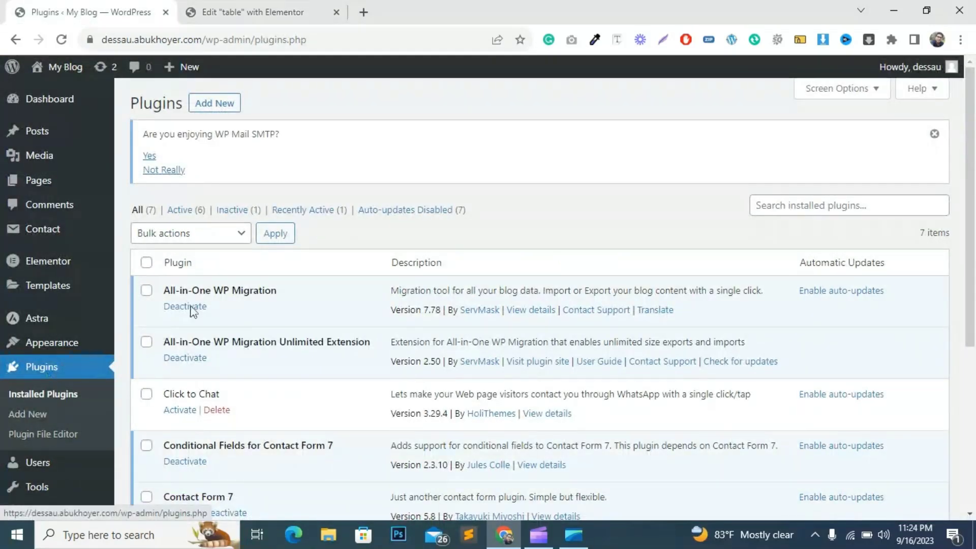
{"action": "left_click", "coordinate": [217, 111]}
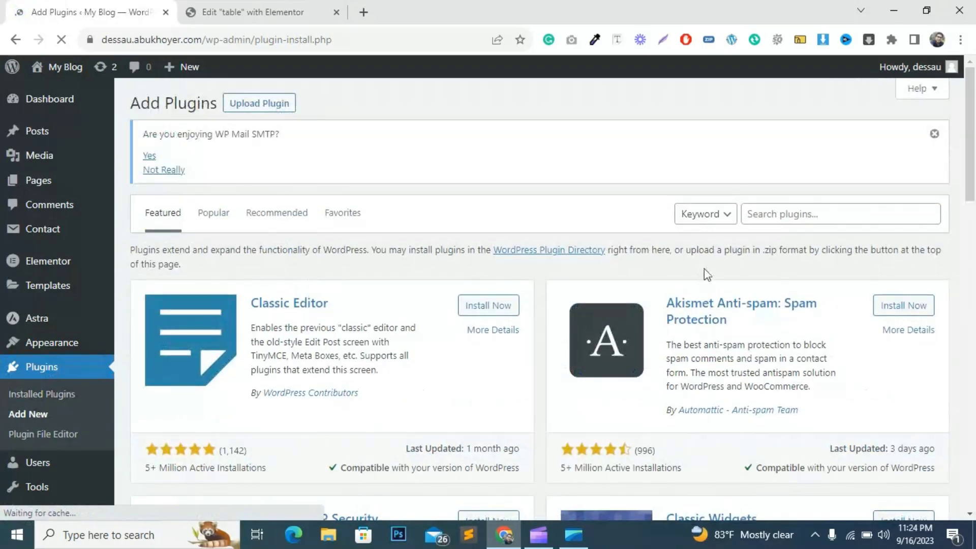
{"action": "left_click", "coordinate": [785, 219]}
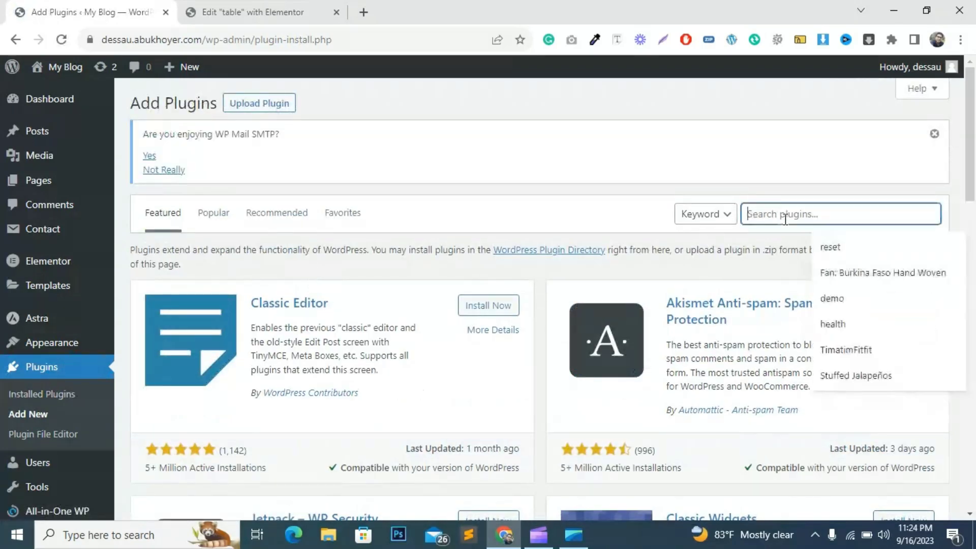
{"action": "type", "text": "h"}
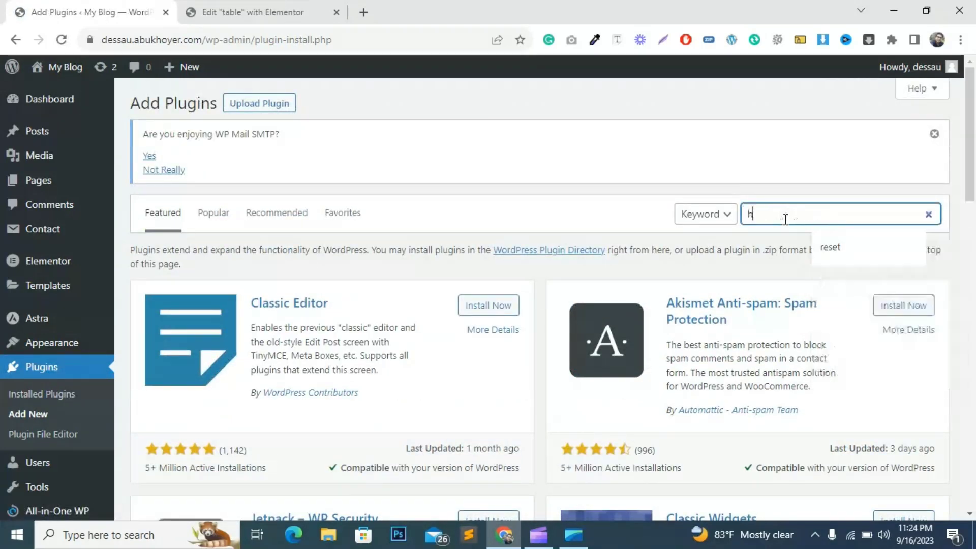
{"action": "type", "text": "appy"}
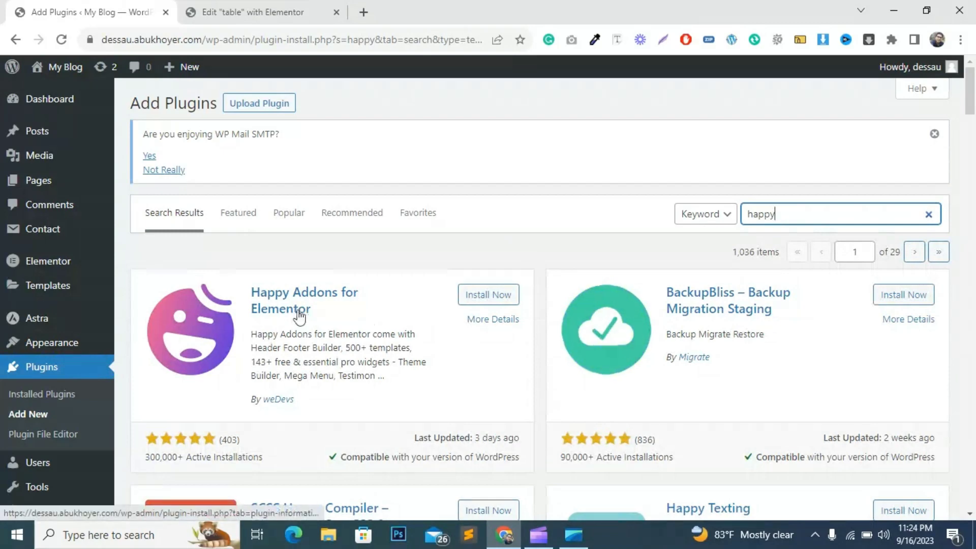
{"action": "left_click", "coordinate": [487, 299]}
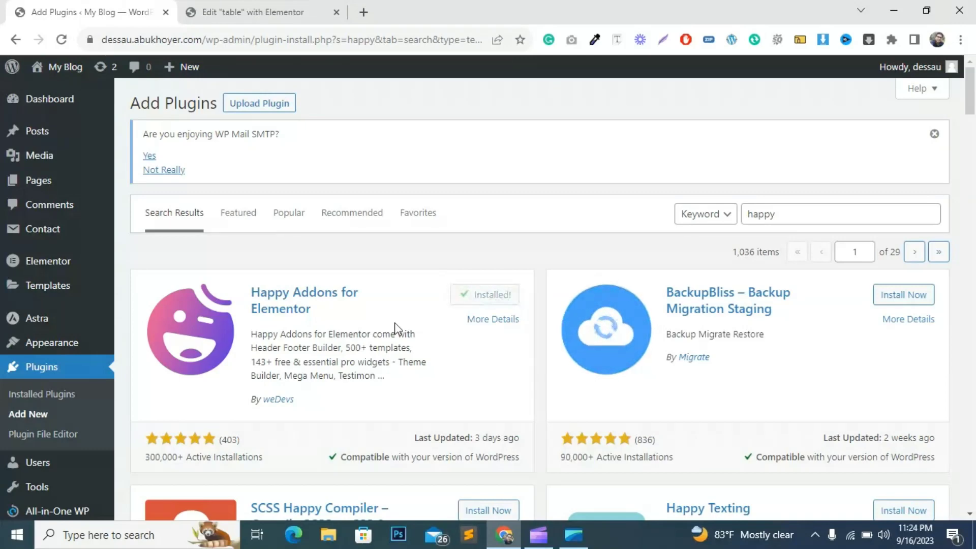
{"action": "left_click", "coordinate": [492, 304]}
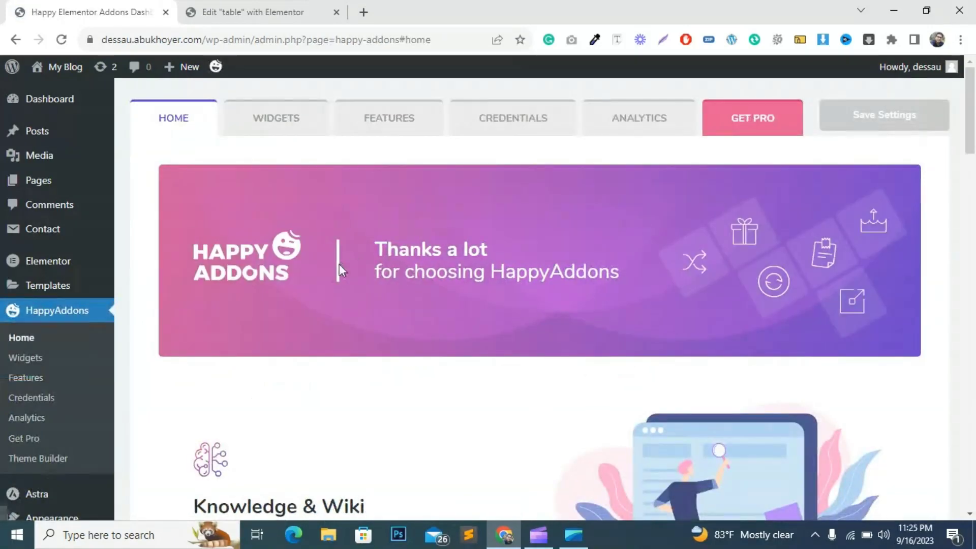
Step: Look through the HappyAddons home page, including its videos, FAQ and support sections
{"action": "scroll", "coordinate": [340, 264], "scroll_direction": "down", "scroll_amount": 7}
{"action": "scroll", "coordinate": [429, 344], "scroll_direction": "up", "scroll_amount": 7}
{"action": "scroll", "coordinate": [407, 289], "scroll_direction": "down", "scroll_amount": 15}
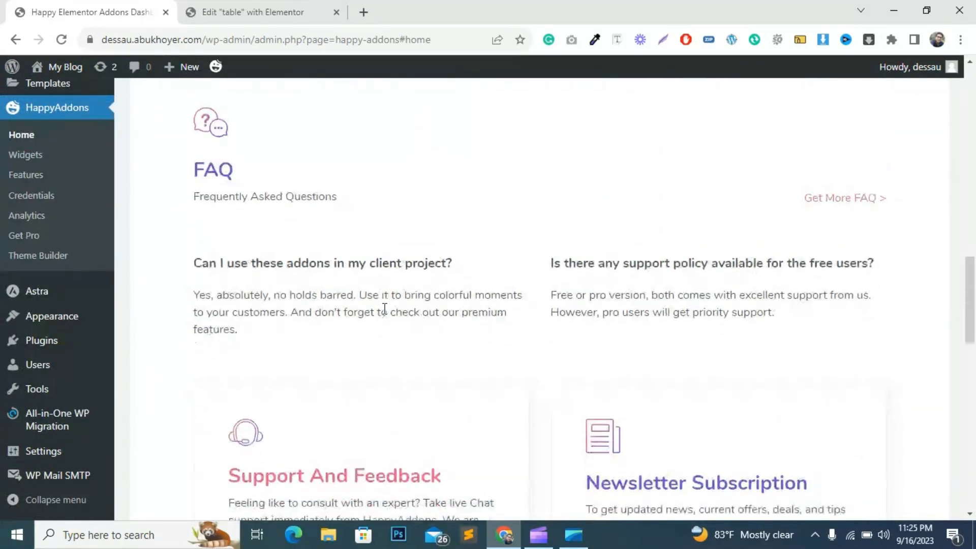
{"action": "scroll", "coordinate": [384, 310], "scroll_direction": "down", "scroll_amount": 12}
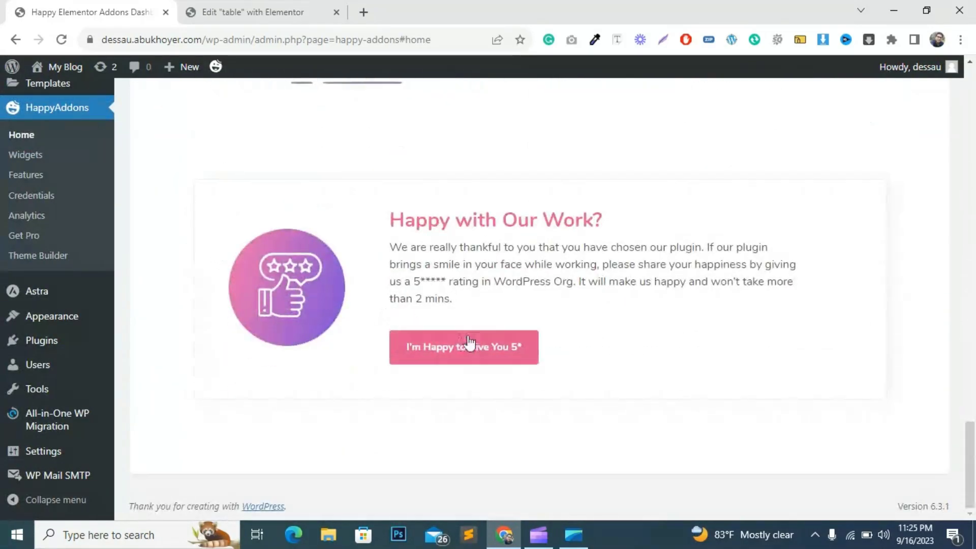
{"action": "scroll", "coordinate": [458, 338], "scroll_direction": "up", "scroll_amount": 10}
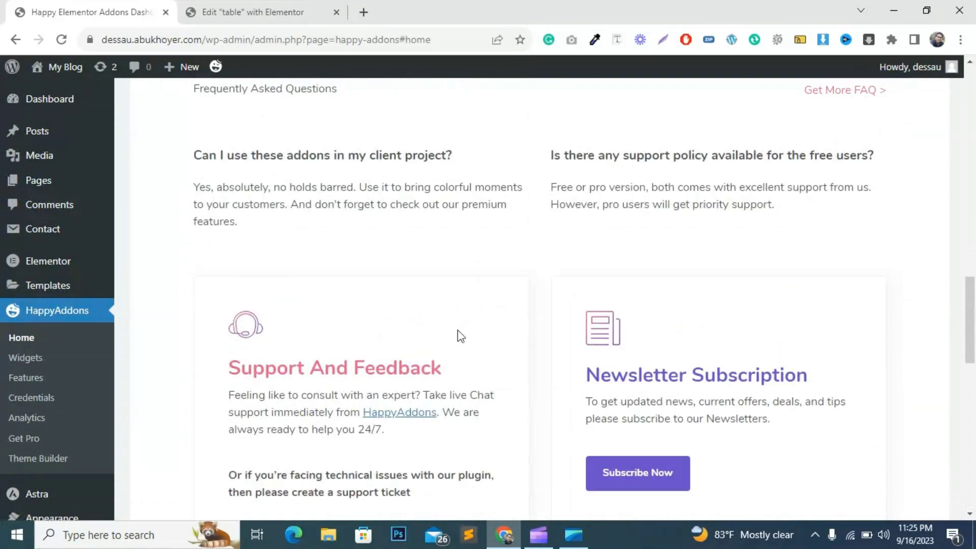
{"action": "scroll", "coordinate": [391, 325], "scroll_direction": "up", "scroll_amount": 3}
{"action": "scroll", "coordinate": [387, 333], "scroll_direction": "up", "scroll_amount": 10}
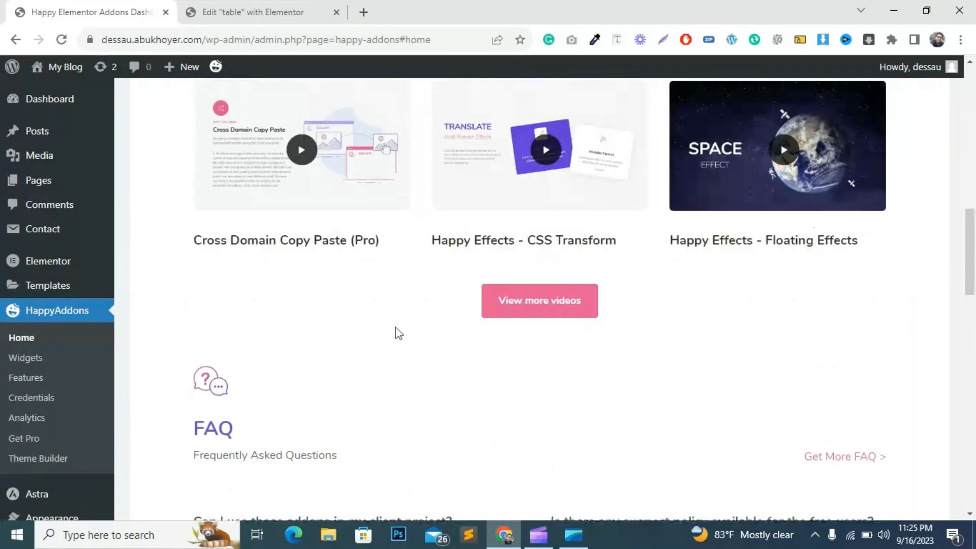
{"action": "scroll", "coordinate": [398, 331], "scroll_direction": "up", "scroll_amount": 3}
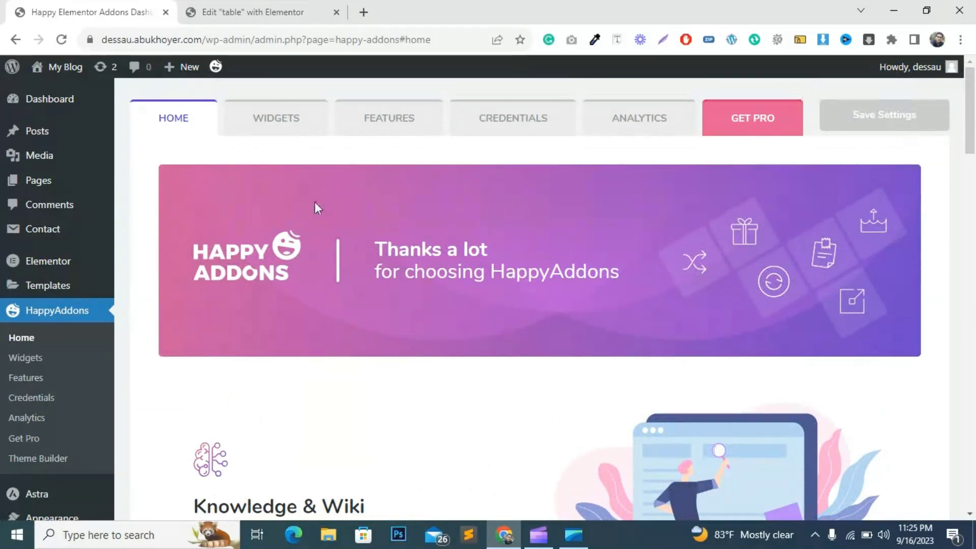
Step: Filter the HappyAddons widgets to the free ones and review which are enabled in each category
{"action": "left_click", "coordinate": [279, 118]}
{"action": "scroll", "coordinate": [331, 309], "scroll_direction": "down", "scroll_amount": 3}
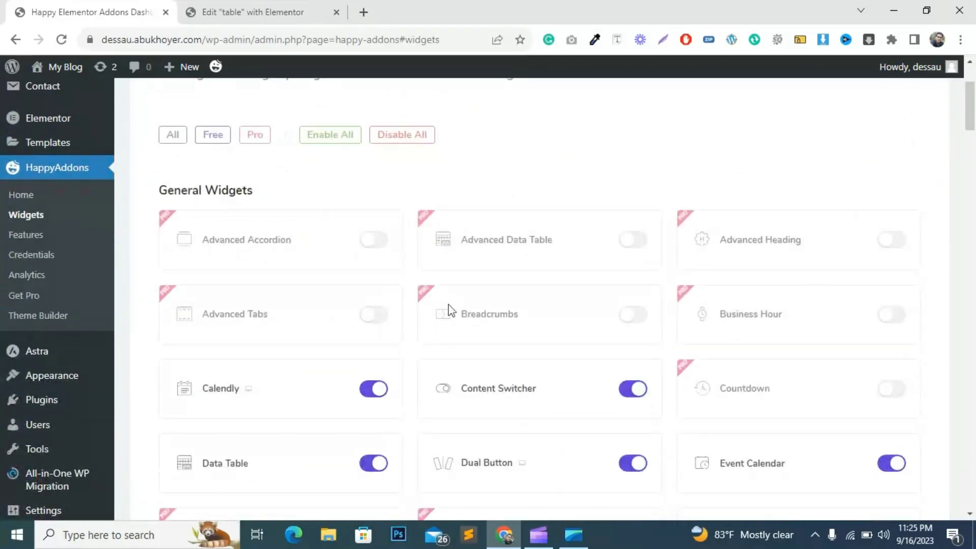
{"action": "left_click", "coordinate": [211, 136]}
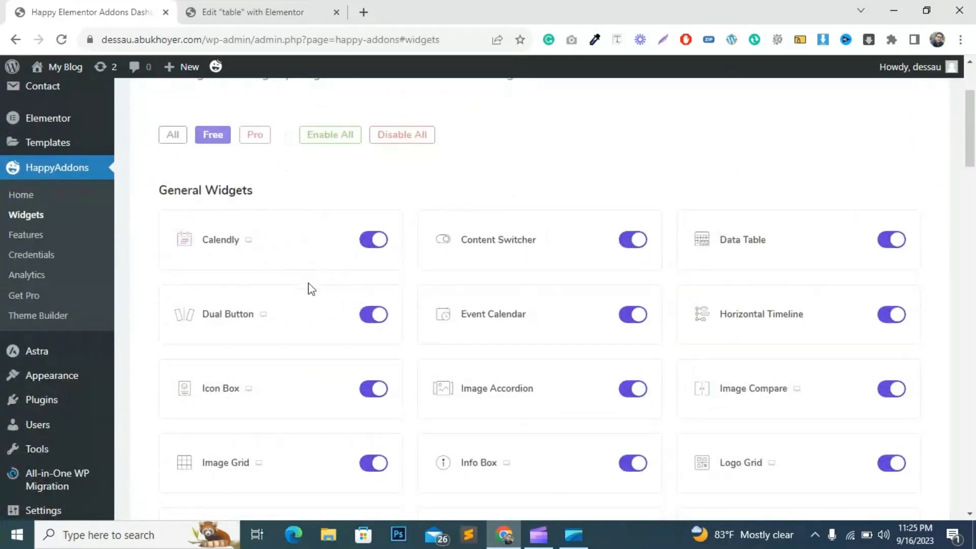
{"action": "scroll", "coordinate": [378, 320], "scroll_direction": "down", "scroll_amount": 15}
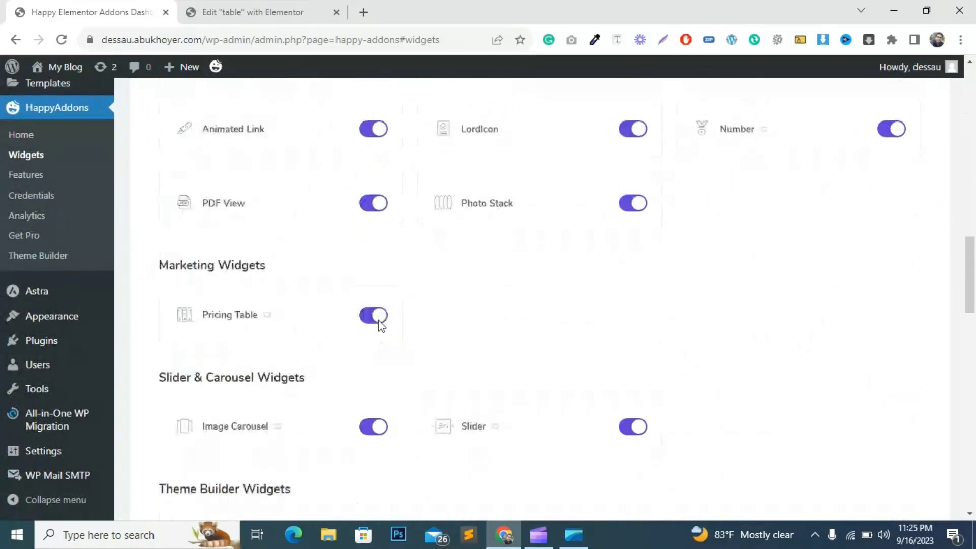
{"action": "scroll", "coordinate": [378, 321], "scroll_direction": "down", "scroll_amount": 20}
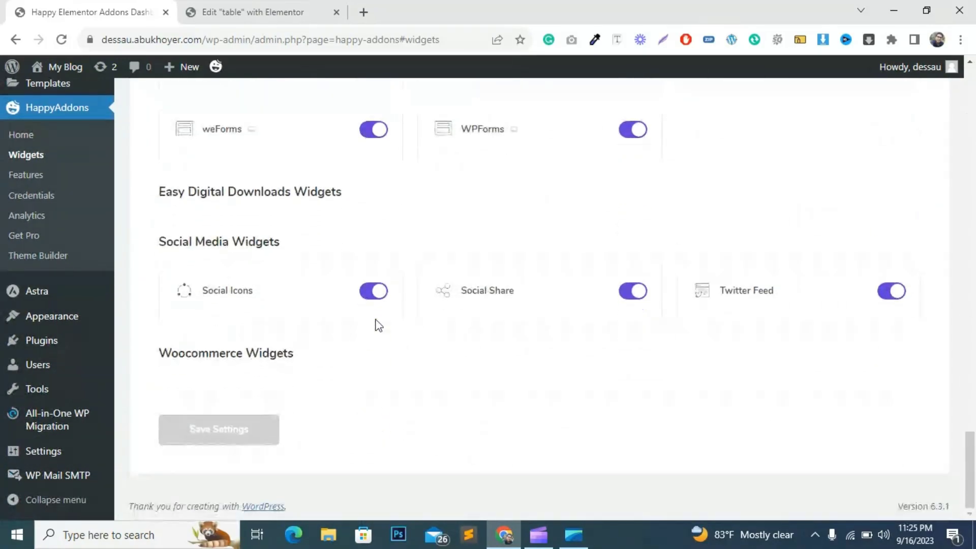
Step: Open the HappyAddons features list, filter it to the free features and review which are enabled
{"action": "scroll", "coordinate": [315, 279], "scroll_direction": "up", "scroll_amount": 10}
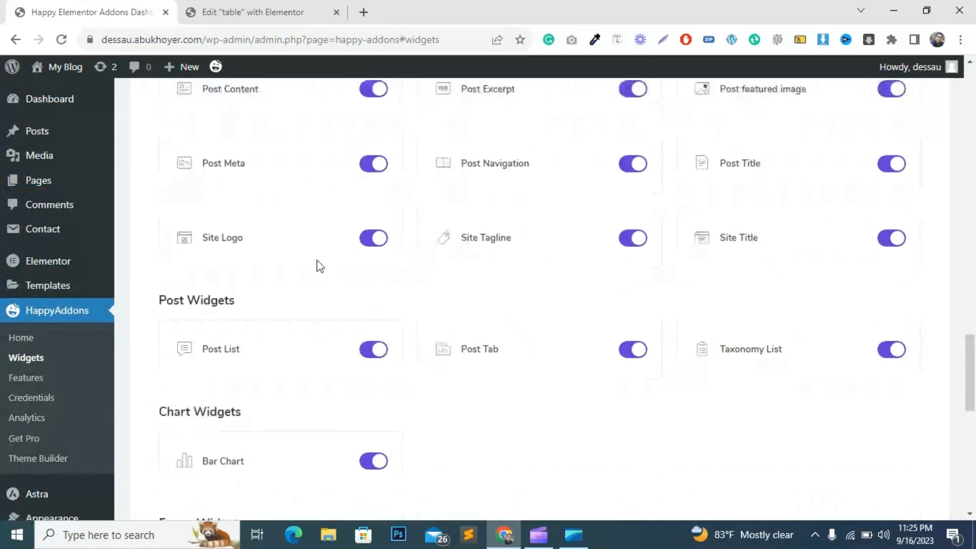
{"action": "scroll", "coordinate": [320, 266], "scroll_direction": "up", "scroll_amount": 15}
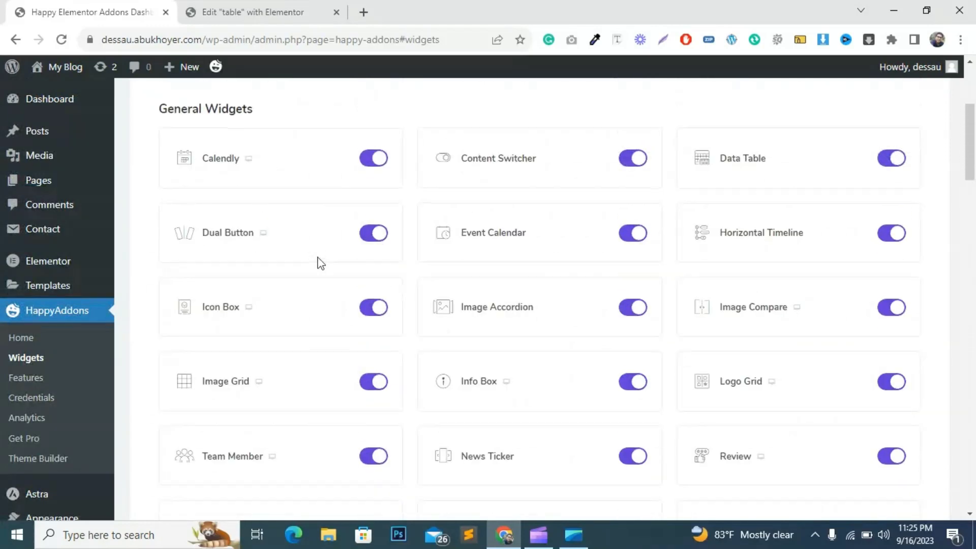
{"action": "scroll", "coordinate": [317, 262], "scroll_direction": "up", "scroll_amount": 4}
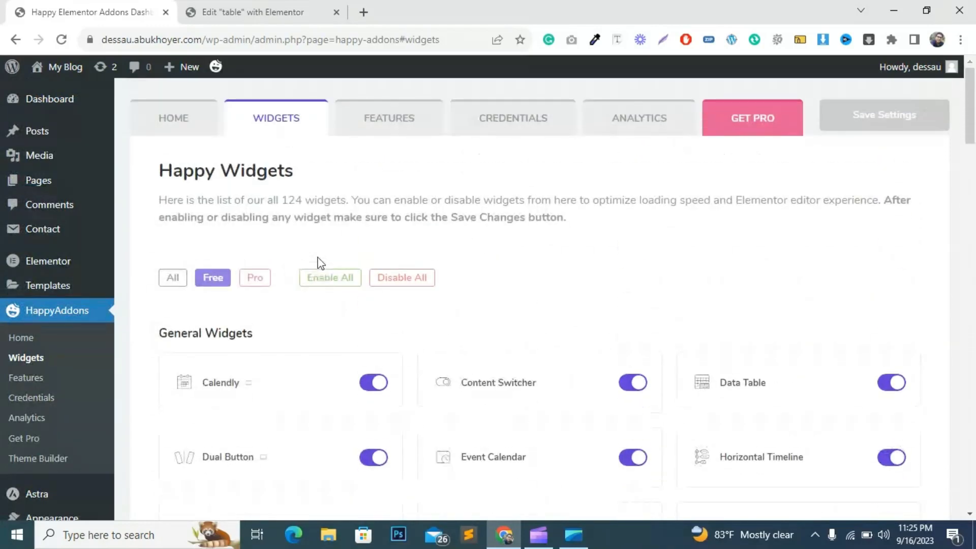
{"action": "left_click", "coordinate": [396, 126]}
{"action": "left_click", "coordinate": [213, 277]}
{"action": "scroll", "coordinate": [258, 364], "scroll_direction": "down", "scroll_amount": 4}
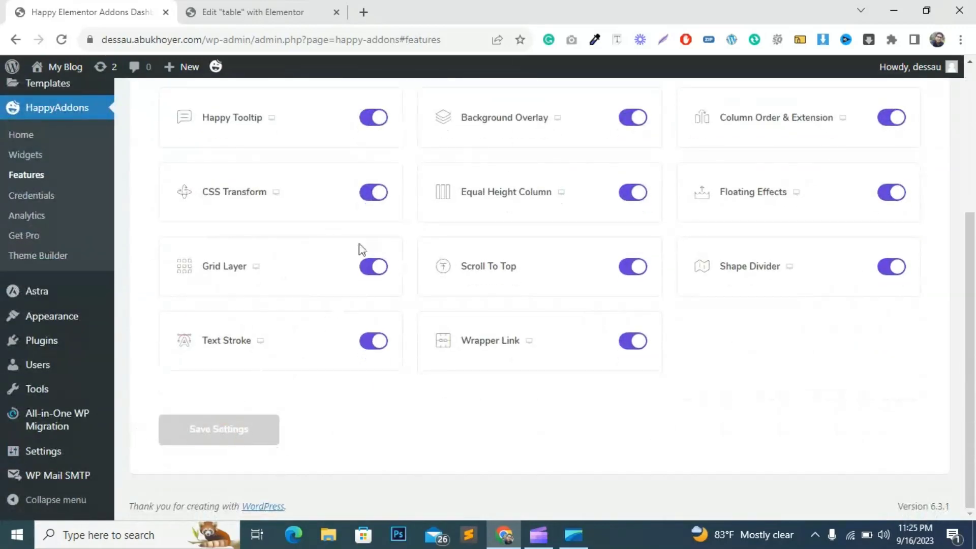
{"action": "scroll", "coordinate": [362, 249], "scroll_direction": "up", "scroll_amount": 3}
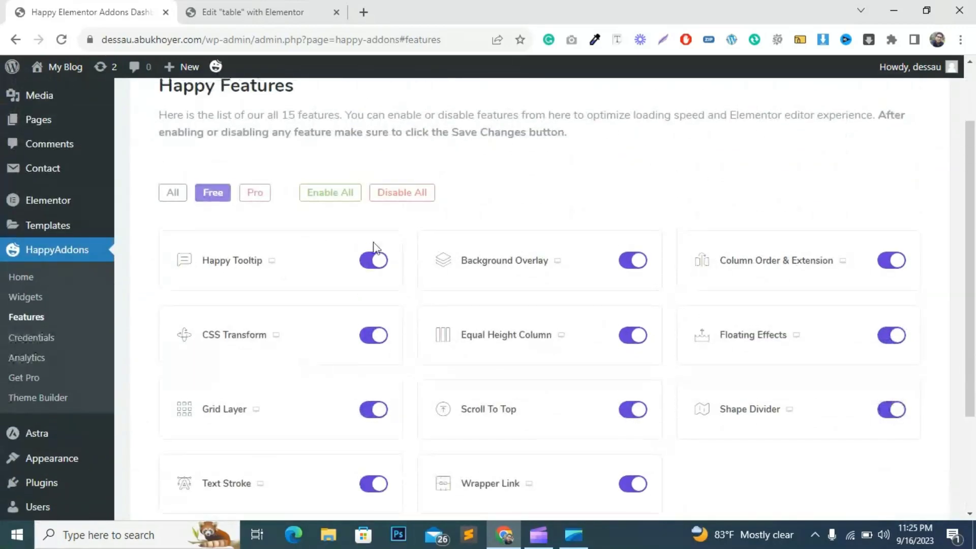
Step: Disable the Background Overlay feature and save the HappyAddons settings
{"action": "left_click", "coordinate": [636, 270]}
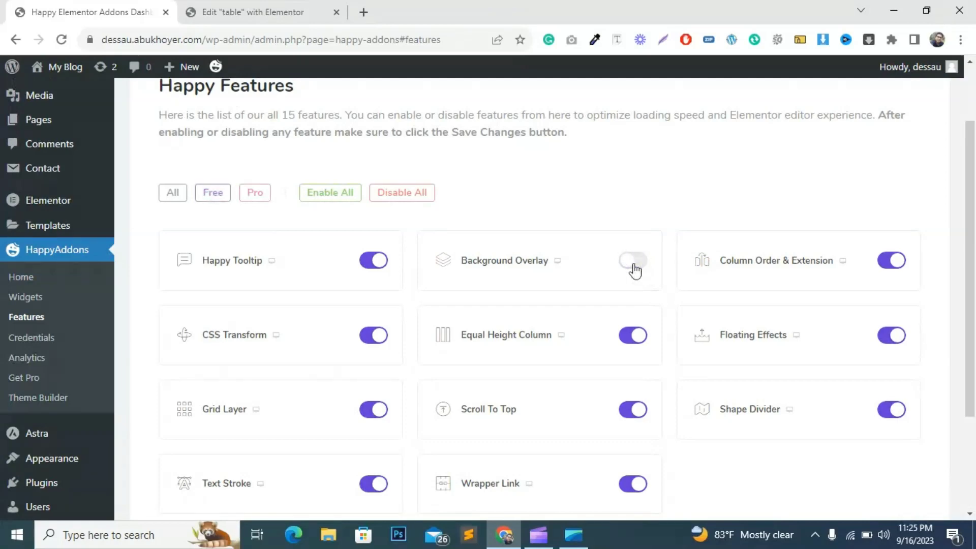
{"action": "left_click", "coordinate": [634, 269]}
{"action": "left_click", "coordinate": [634, 269]}
{"action": "scroll", "coordinate": [460, 284], "scroll_direction": "down", "scroll_amount": 3}
{"action": "left_click", "coordinate": [227, 433]}
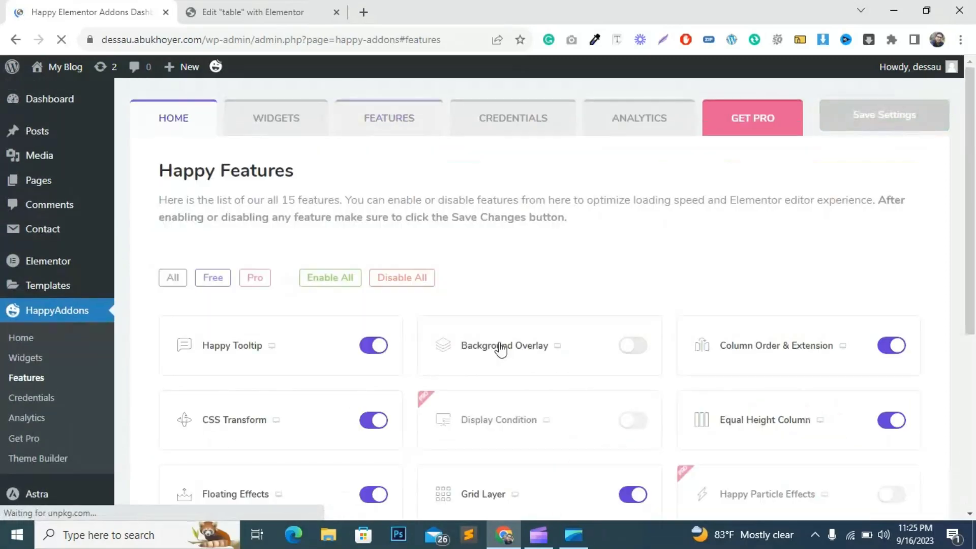
Step: Enable the Background Overlay feature again and save the changes
{"action": "left_click", "coordinate": [635, 334]}
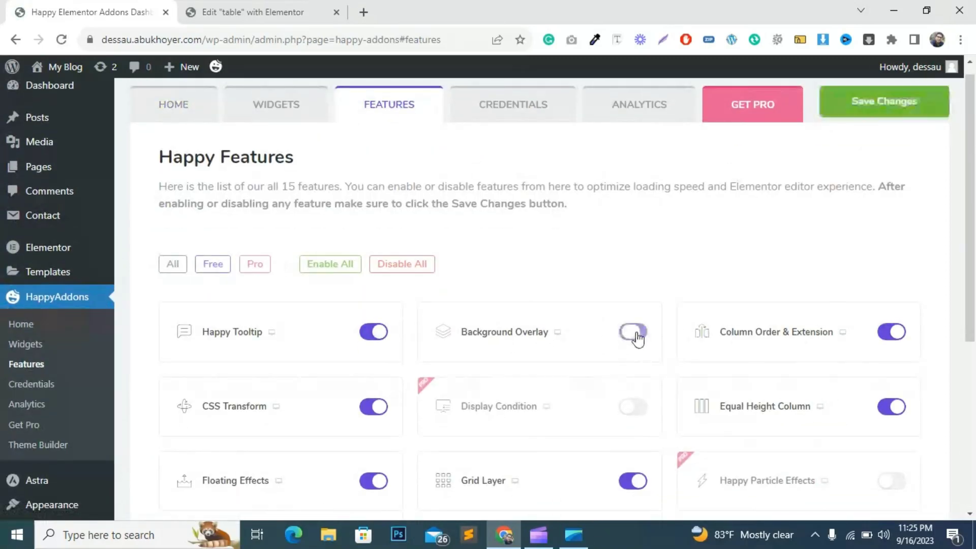
{"action": "scroll", "coordinate": [455, 429], "scroll_direction": "down", "scroll_amount": 3}
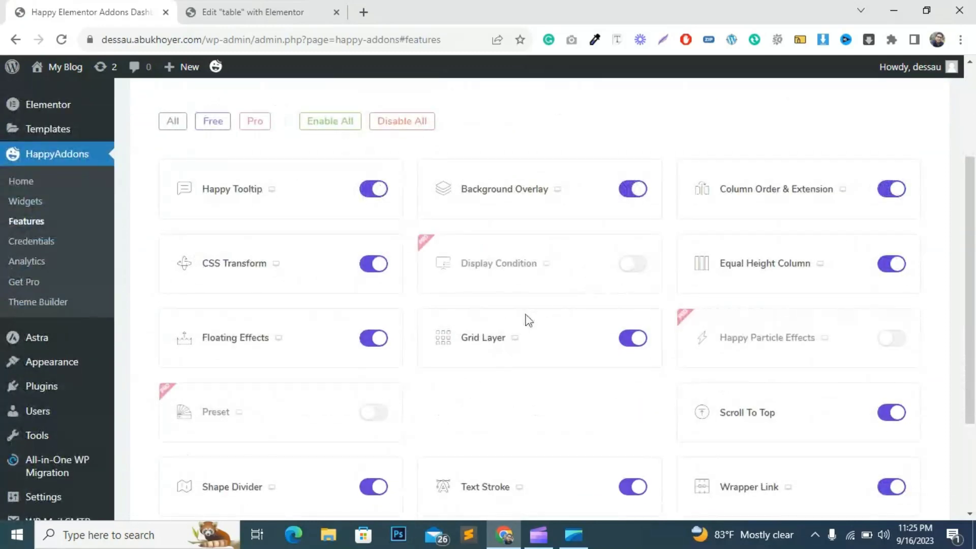
{"action": "scroll", "coordinate": [203, 386], "scroll_direction": "down", "scroll_amount": 3}
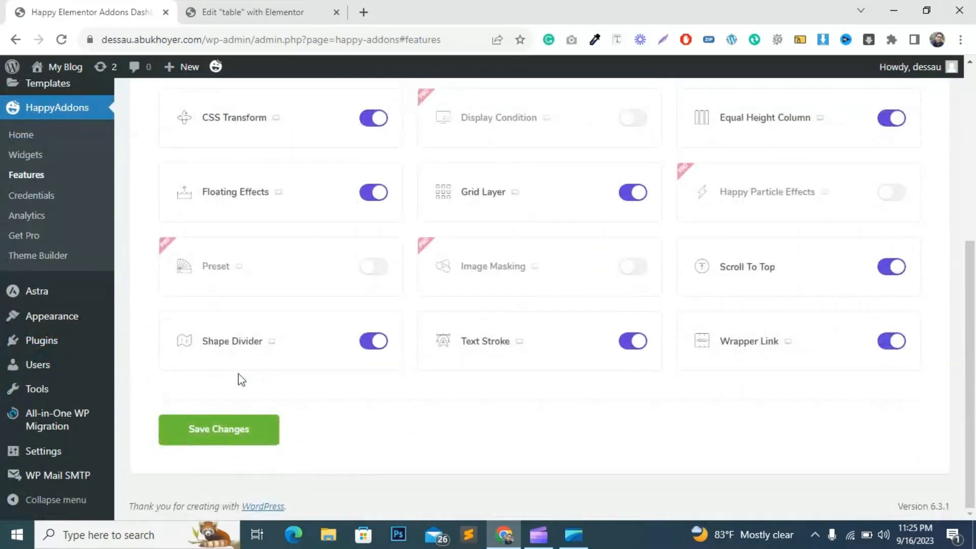
{"action": "left_click", "coordinate": [237, 436]}
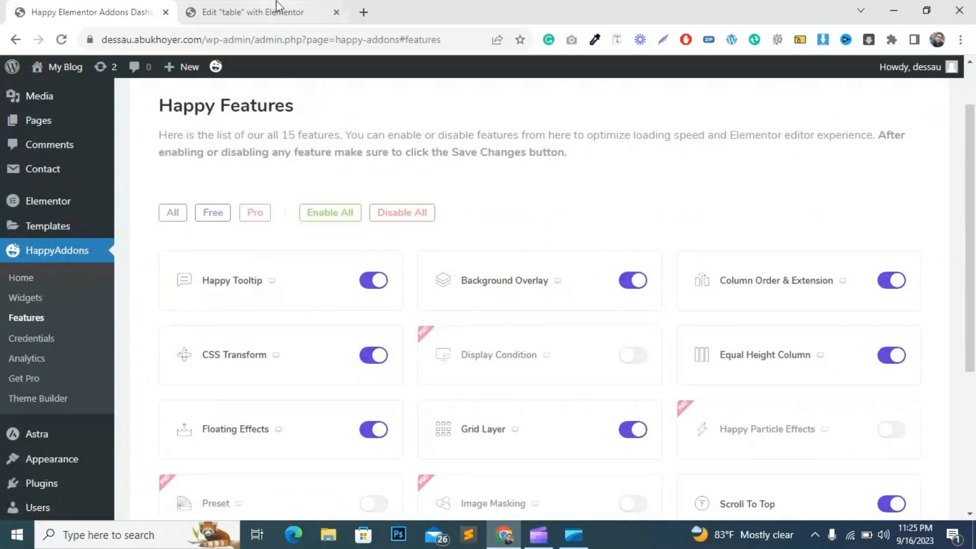
Step: Switch to the Elementor editor of the "table" page and reload it, accepting the loss of unsaved changes
{"action": "left_click", "coordinate": [275, 11]}
{"action": "left_click", "coordinate": [60, 40]}
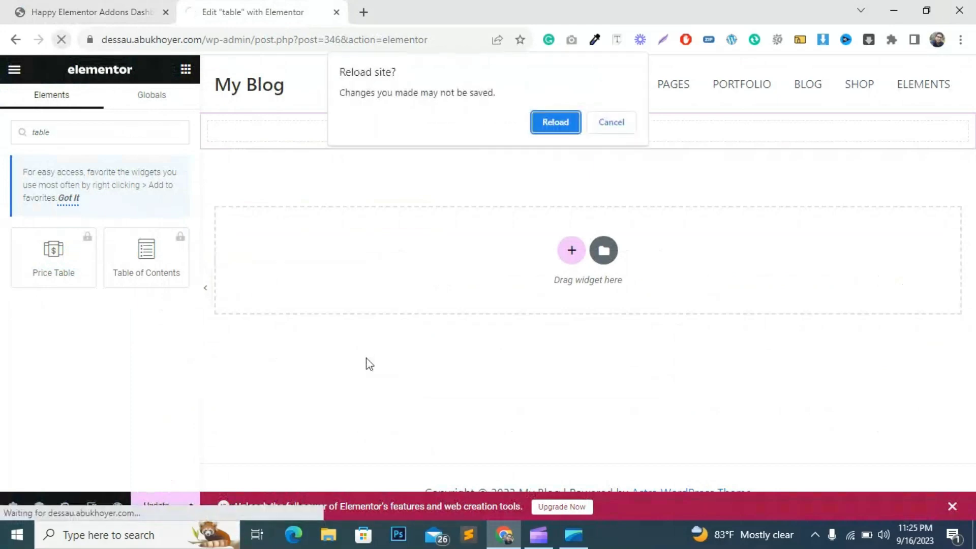
{"action": "left_click", "coordinate": [554, 122]}
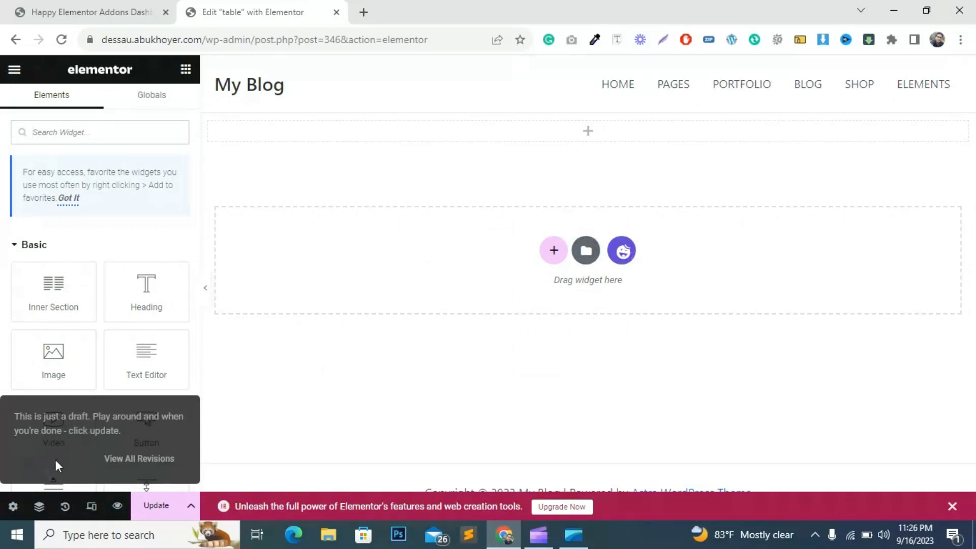
Step: Set the page layout to Elementor Full Width in the page settings and update the page
{"action": "left_click", "coordinate": [14, 506]}
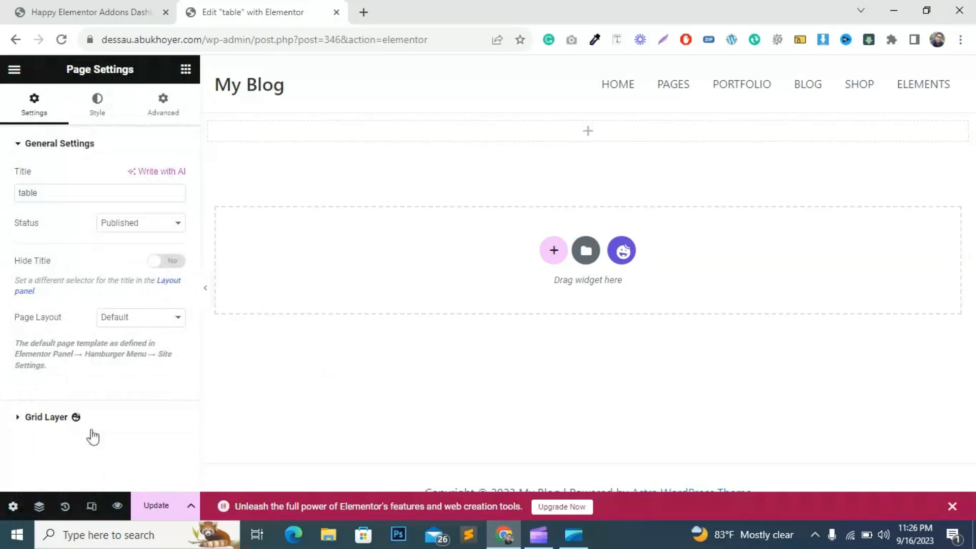
{"action": "left_click", "coordinate": [147, 316]}
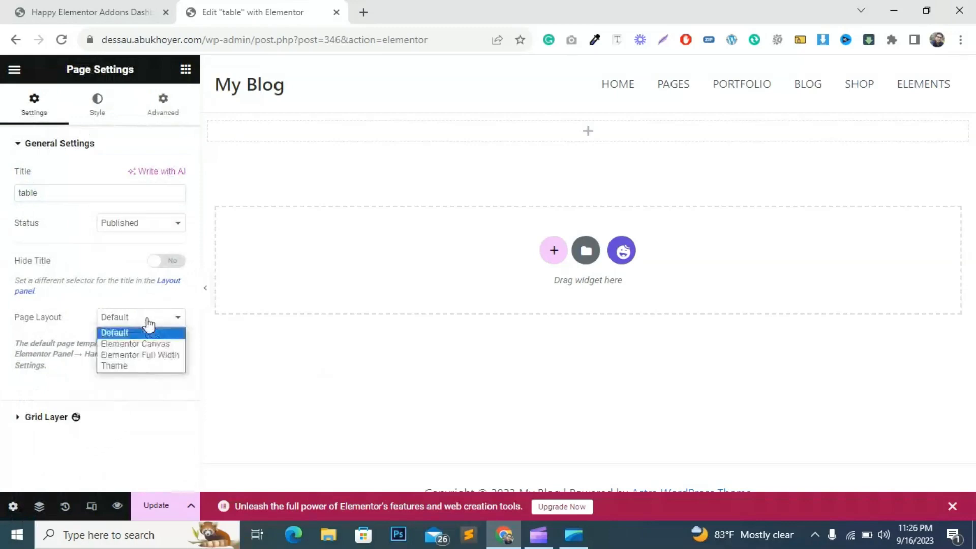
{"action": "left_click", "coordinate": [141, 355]}
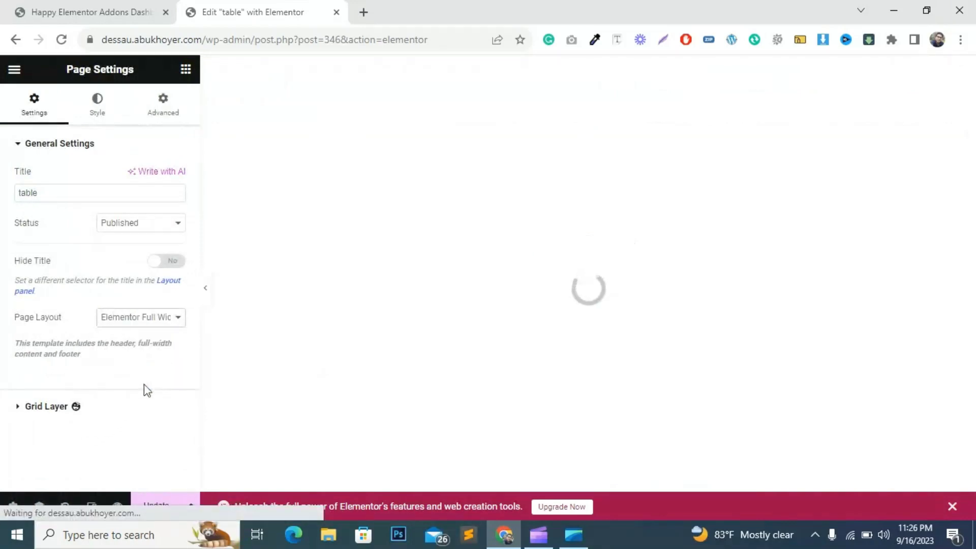
{"action": "left_click", "coordinate": [156, 505]}
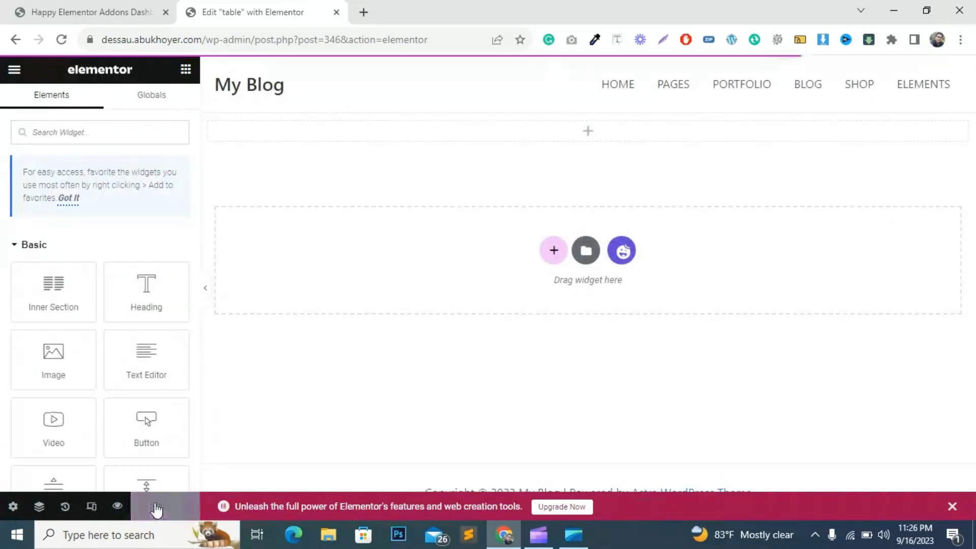
Step: Add a new single-column section and delete the older empty section above it
{"action": "left_click", "coordinate": [554, 252]}
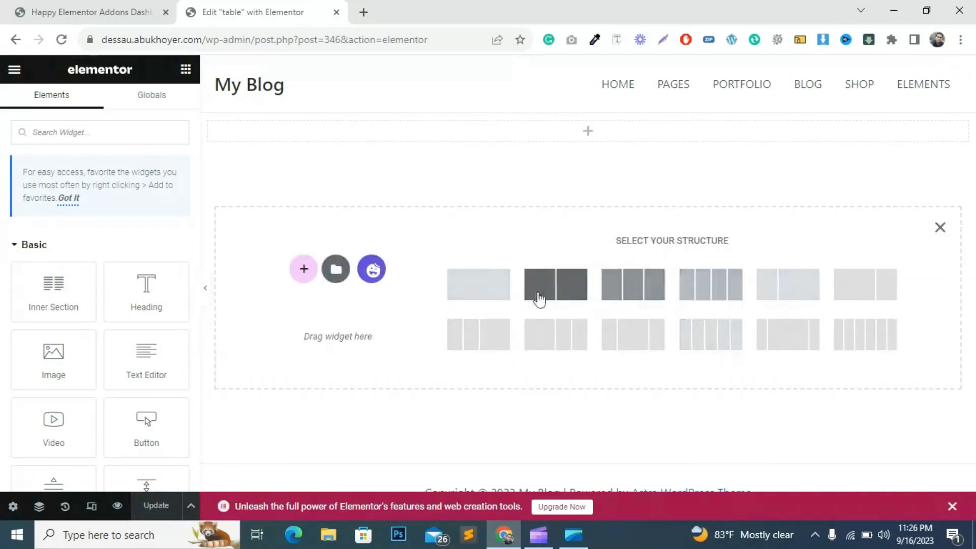
{"action": "left_click", "coordinate": [498, 296]}
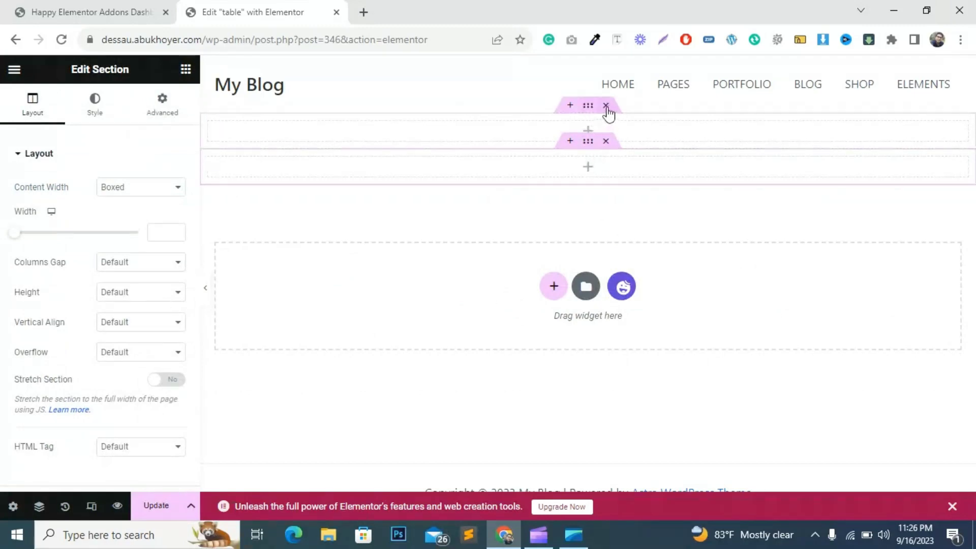
{"action": "left_click", "coordinate": [605, 106]}
Step: Search the widgets for "table" and place the Happy Addons Data Table widget in the empty section
{"action": "left_click", "coordinate": [588, 132]}
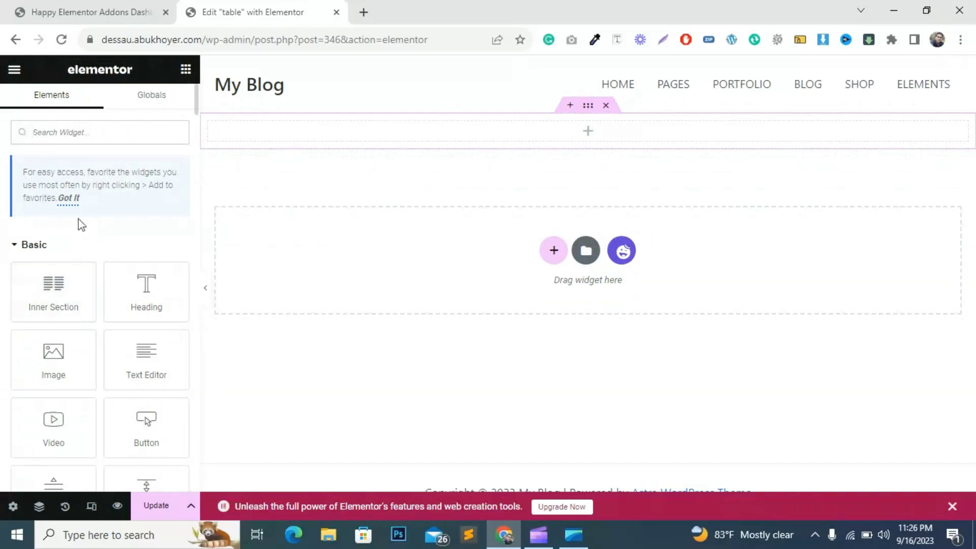
{"action": "type", "text": "table"}
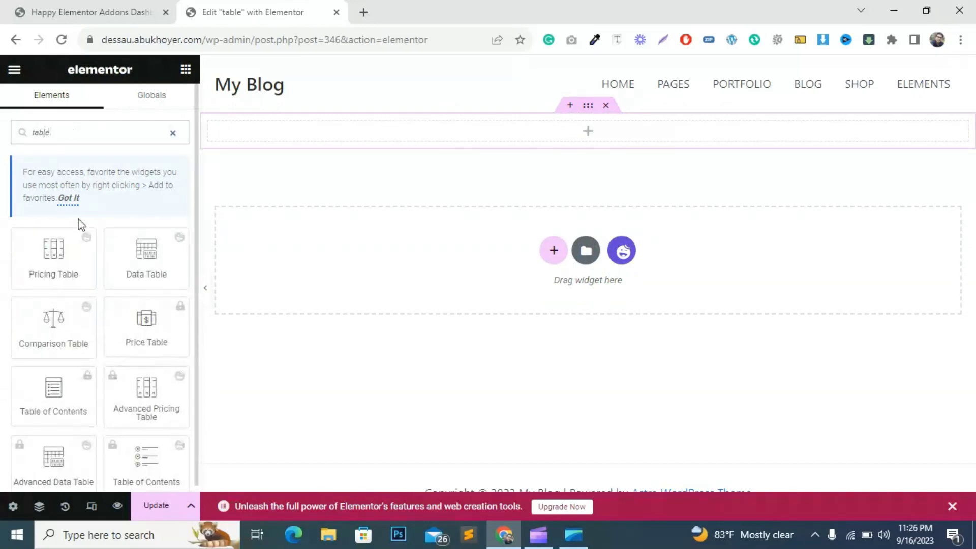
{"action": "scroll", "coordinate": [53, 297], "scroll_direction": "down", "scroll_amount": 1}
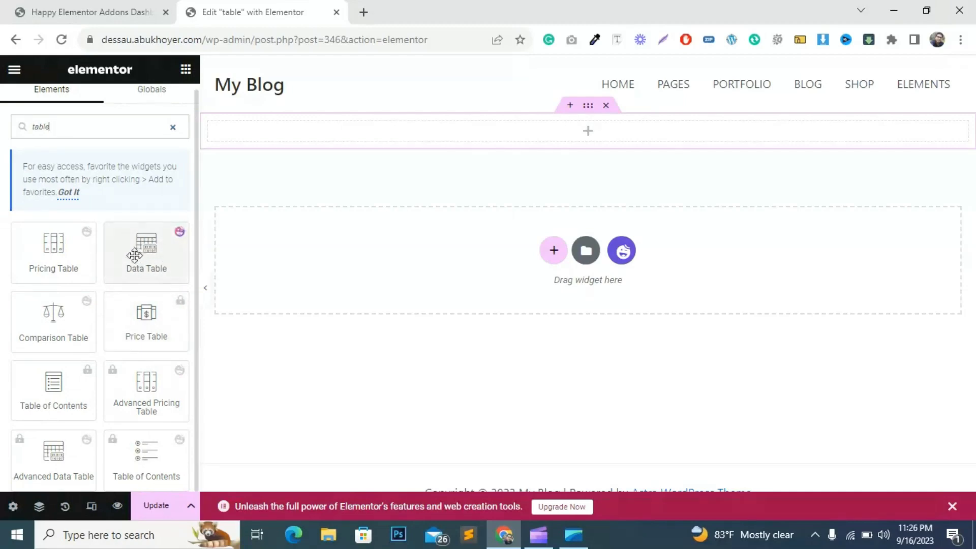
{"action": "left_click_drag", "start_coordinate": [134, 256], "coordinate": [583, 127]}
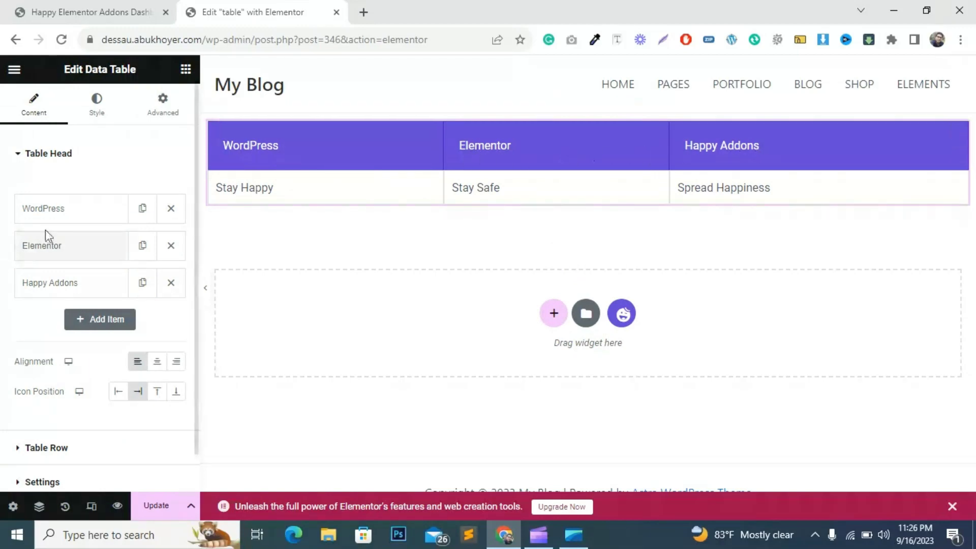
Step: Set the title of the first table head item to "Name" and collapse the item
{"action": "left_click", "coordinate": [63, 218]}
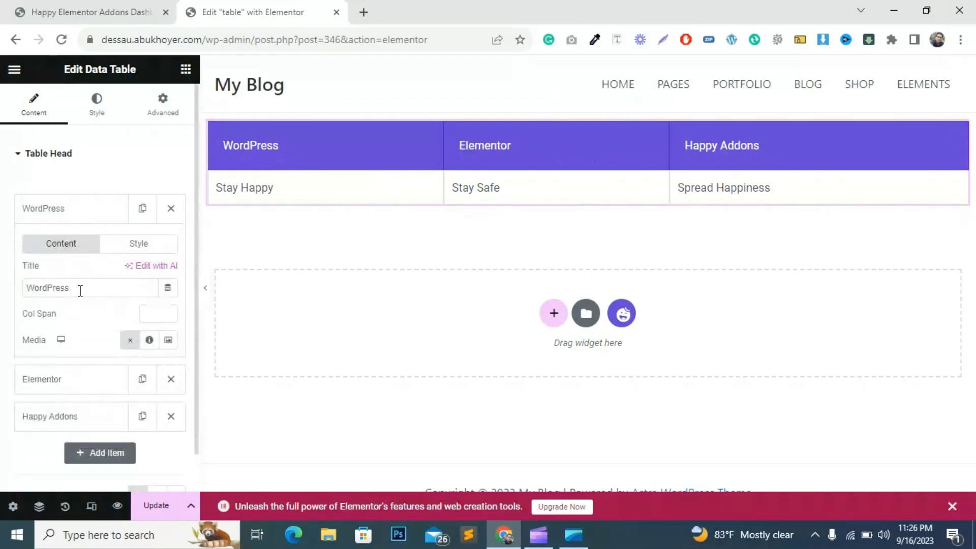
{"action": "left_click_drag", "start_coordinate": [79, 291], "coordinate": [15, 292]}
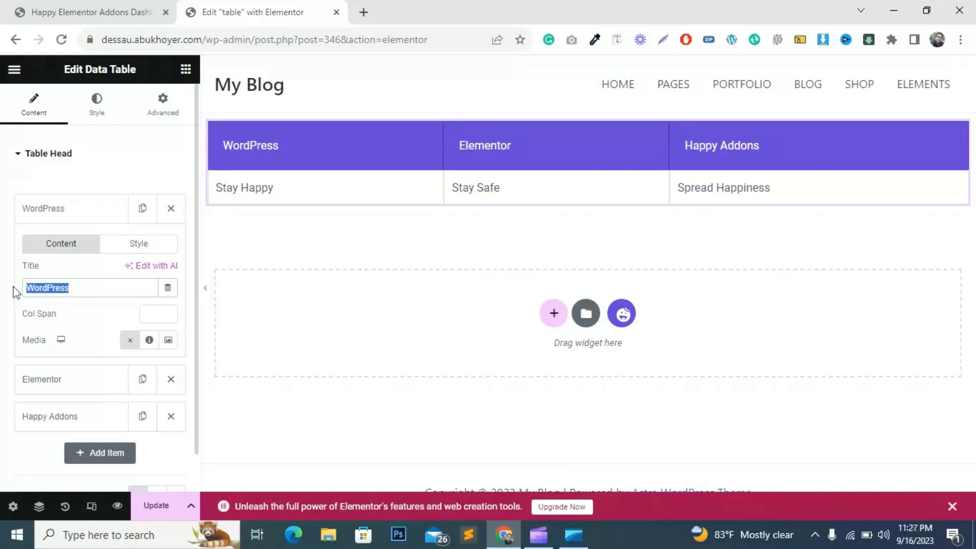
{"action": "type", "text": "N"}
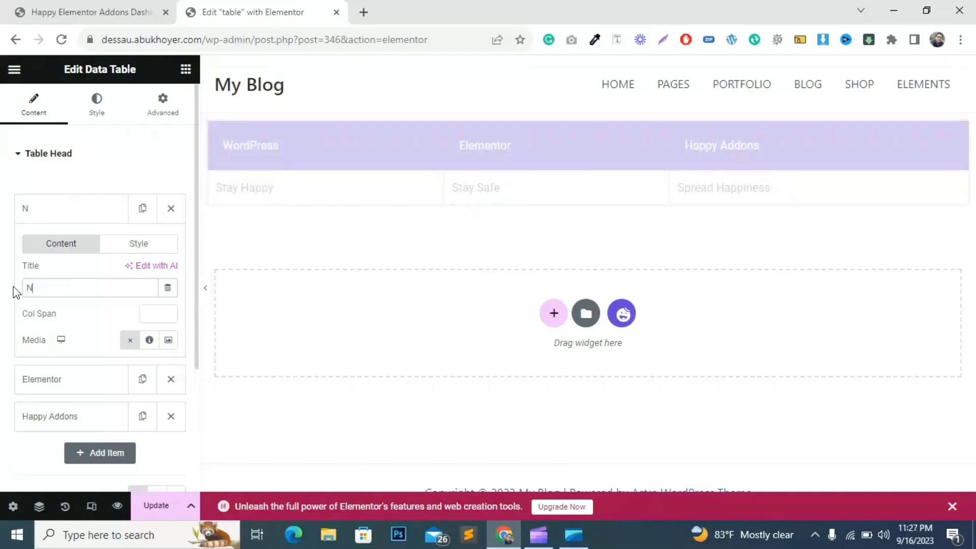
{"action": "type", "text": "ame"}
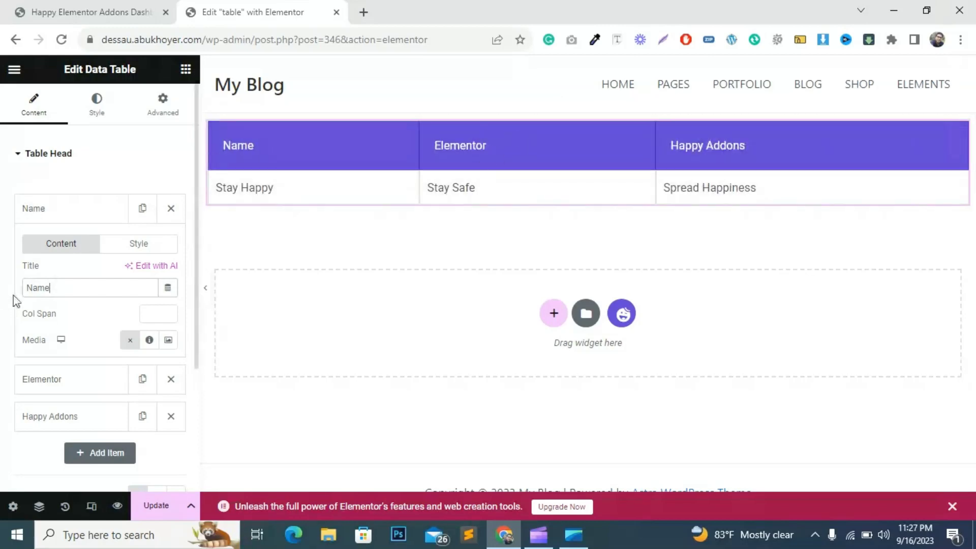
{"action": "left_click", "coordinate": [58, 212]}
Step: Set the title of the second table head item to "School Name" and collapse the item
{"action": "left_click", "coordinate": [53, 242]}
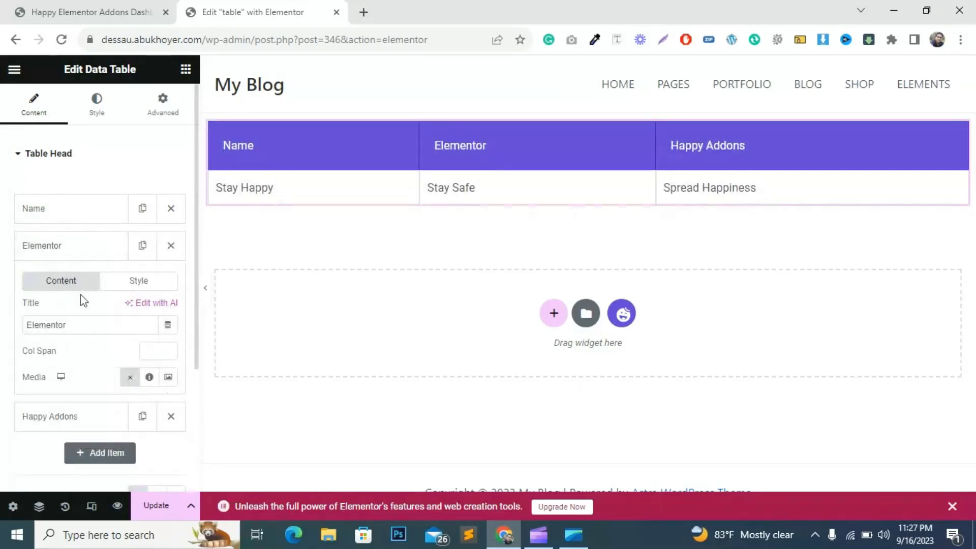
{"action": "left_click_drag", "start_coordinate": [74, 327], "coordinate": [15, 331]}
{"action": "type", "text": "S"}
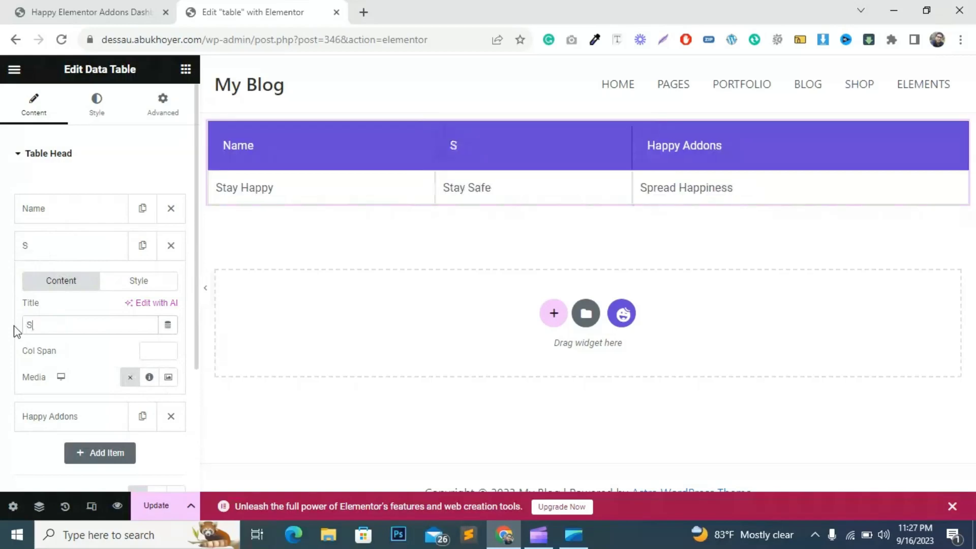
{"action": "type", "text": "chool"}
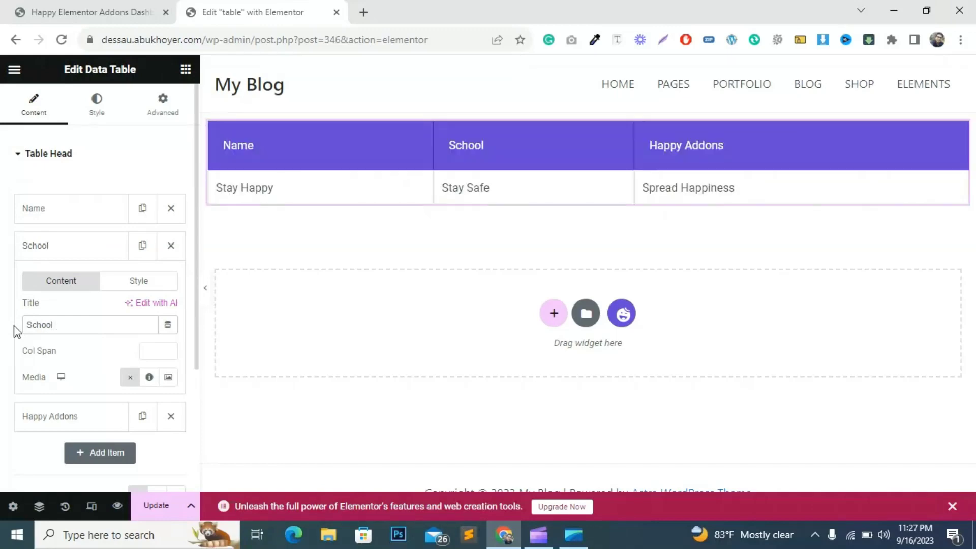
{"action": "type", "text": " Nam"}
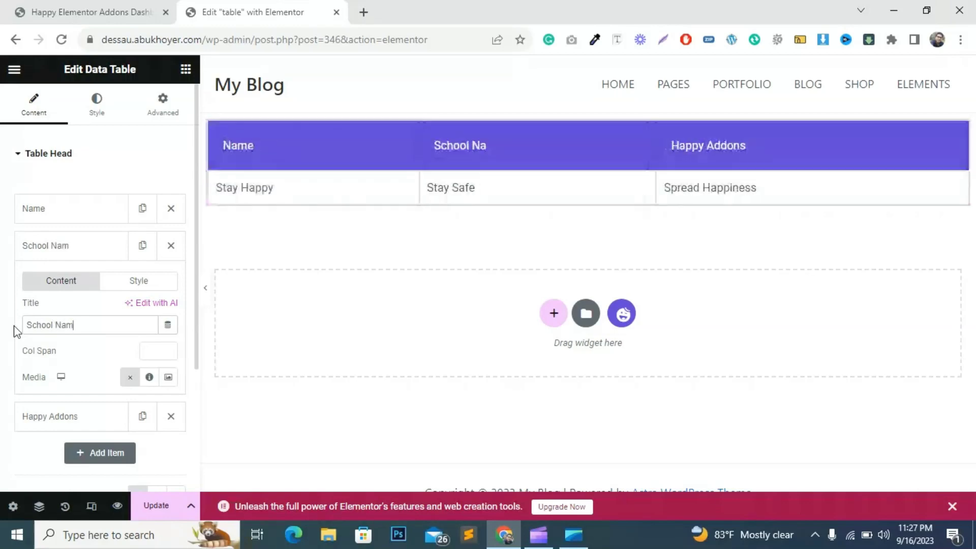
{"action": "type", "text": "e"}
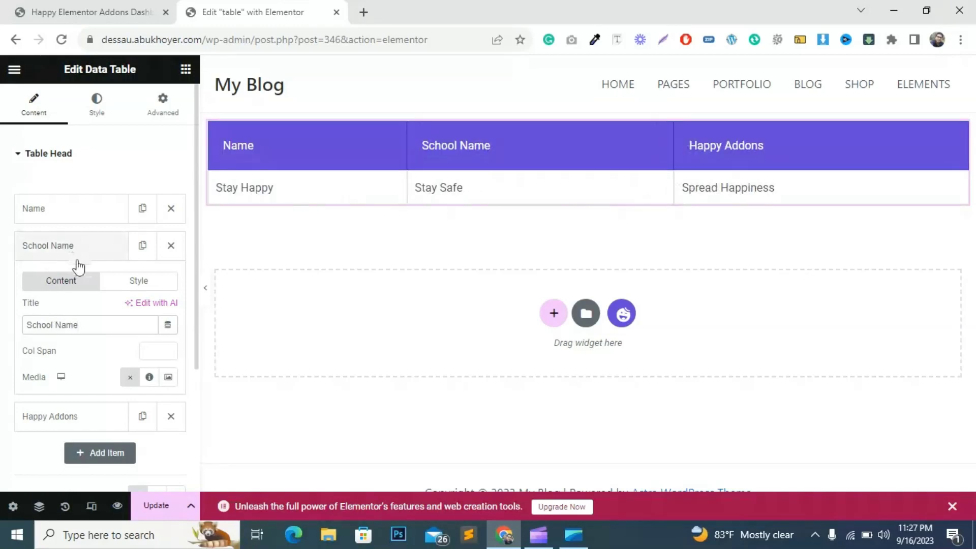
{"action": "left_click", "coordinate": [65, 249]}
Step: Set the title of the third table head item to "Class" and collapse the item
{"action": "left_click", "coordinate": [72, 283]}
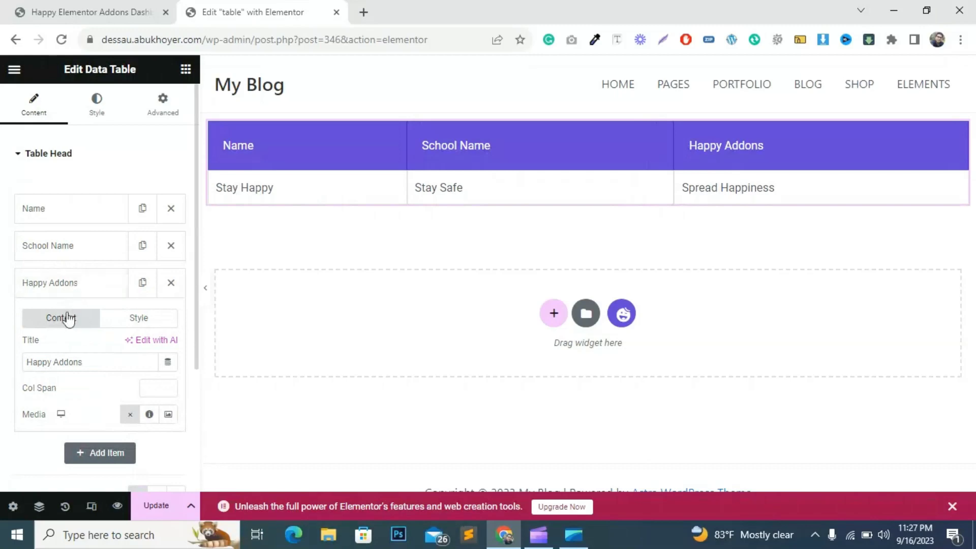
{"action": "left_click_drag", "start_coordinate": [83, 362], "coordinate": [32, 361]}
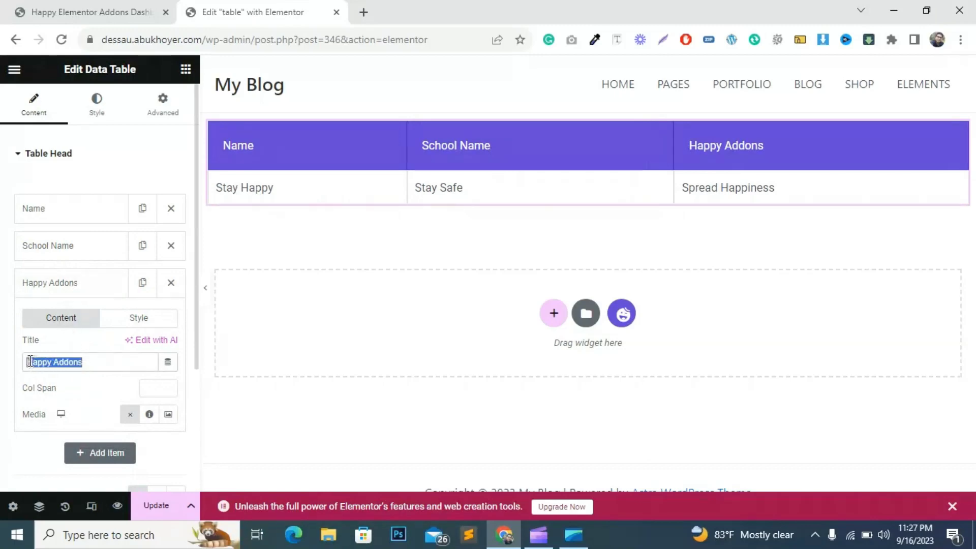
{"action": "type", "text": "V"}
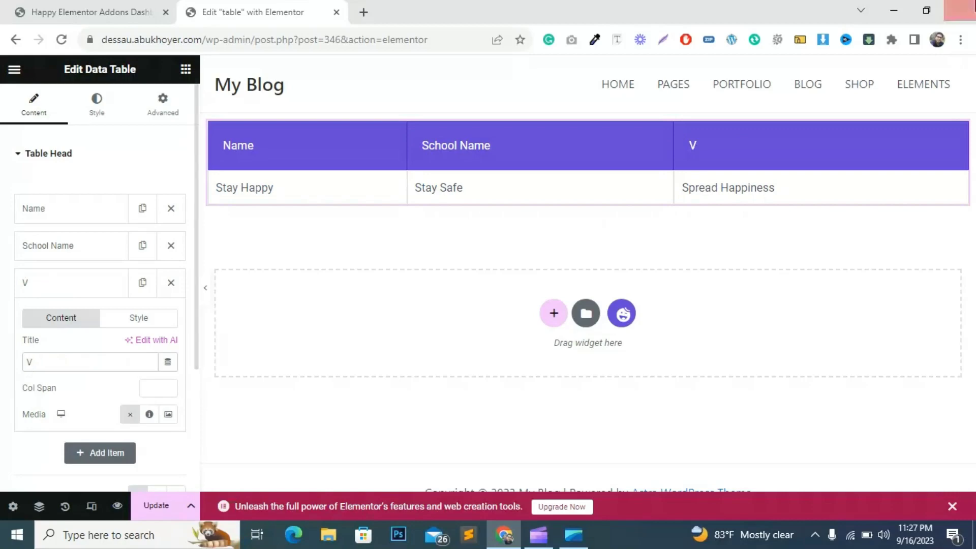
{"action": "key", "text": "BackSpace"}
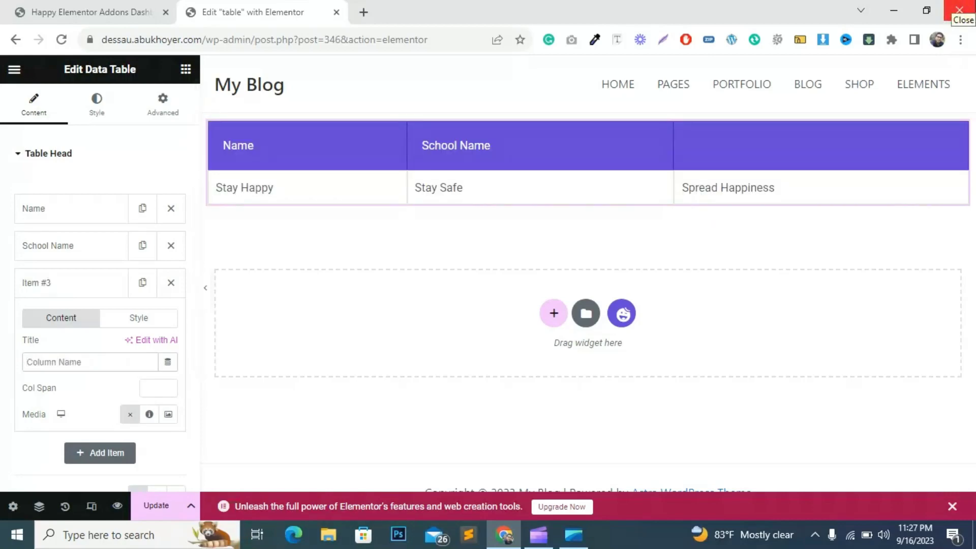
{"action": "type", "text": "C"}
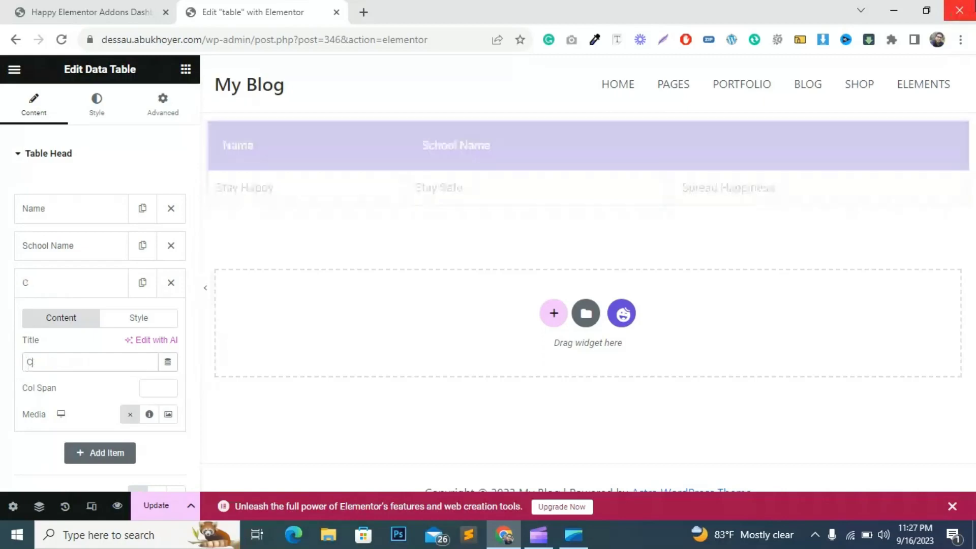
{"action": "type", "text": "la"}
{"action": "key", "text": "BackSpace"}
{"action": "type", "text": "la"}
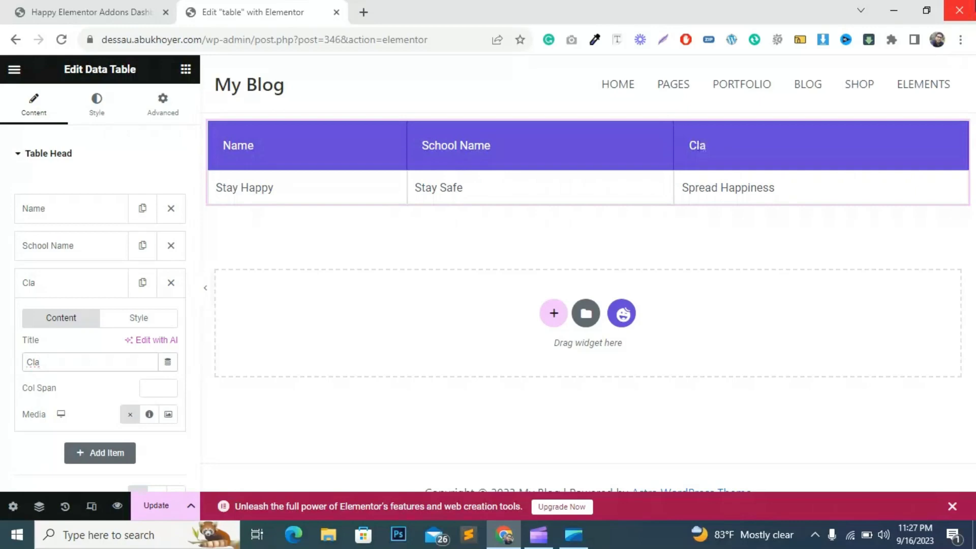
{"action": "type", "text": "ss"}
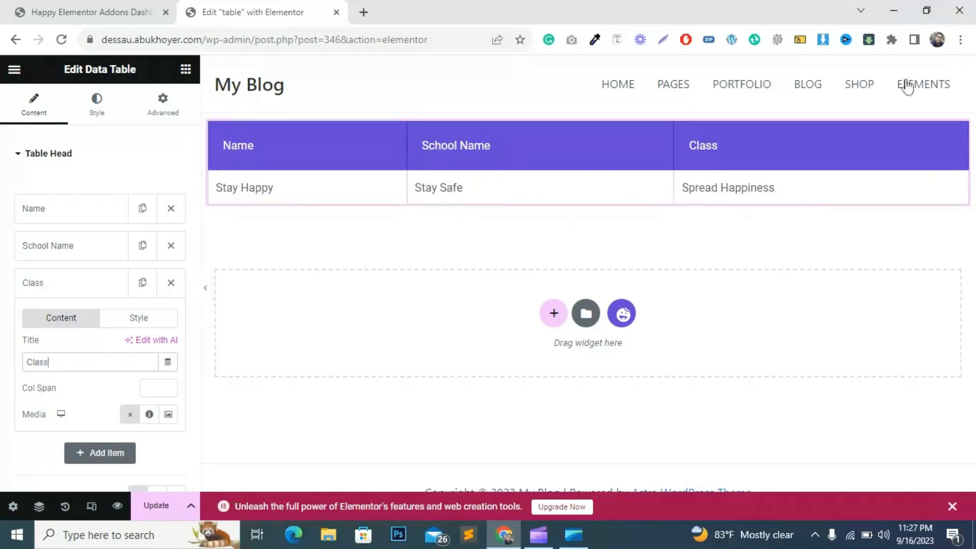
{"action": "left_click", "coordinate": [71, 284]}
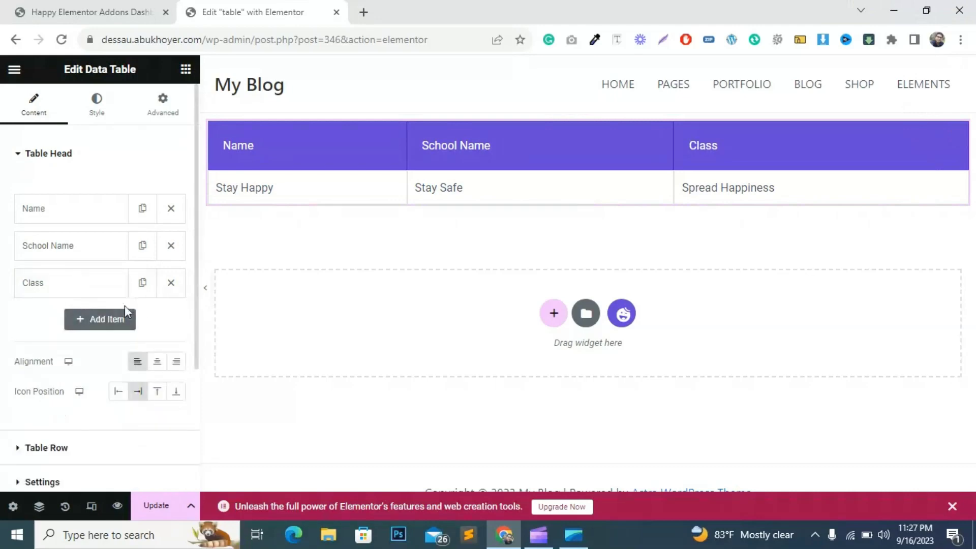
Step: Add a fourth table head item titled "Address" and collapse it
{"action": "left_click", "coordinate": [116, 326]}
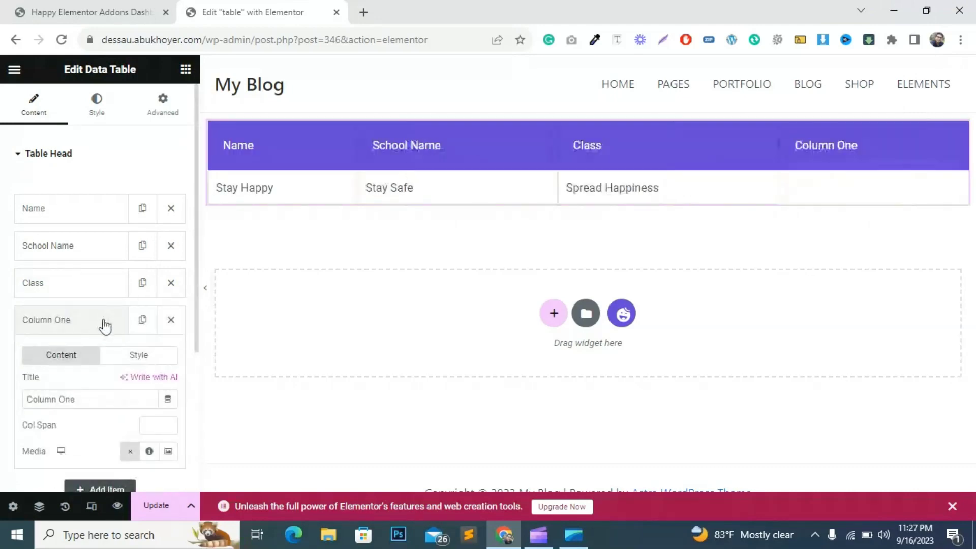
{"action": "scroll", "coordinate": [102, 322], "scroll_direction": "down", "scroll_amount": 2}
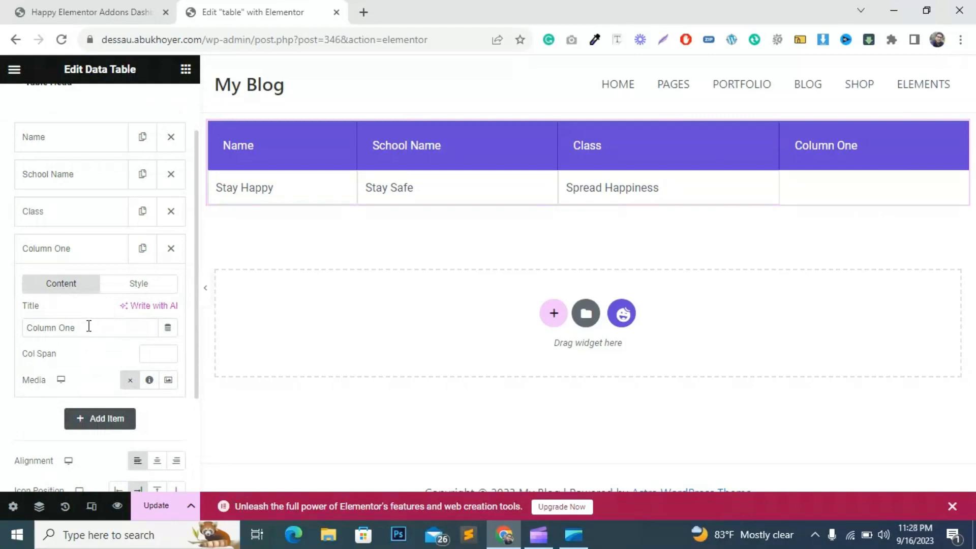
{"action": "left_click_drag", "start_coordinate": [80, 326], "coordinate": [30, 331]}
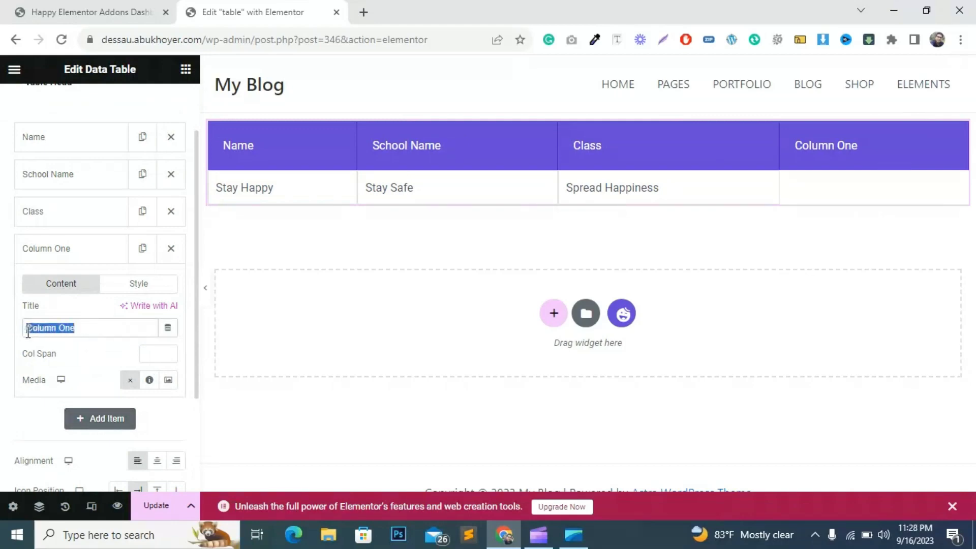
{"action": "type", "text": "A"}
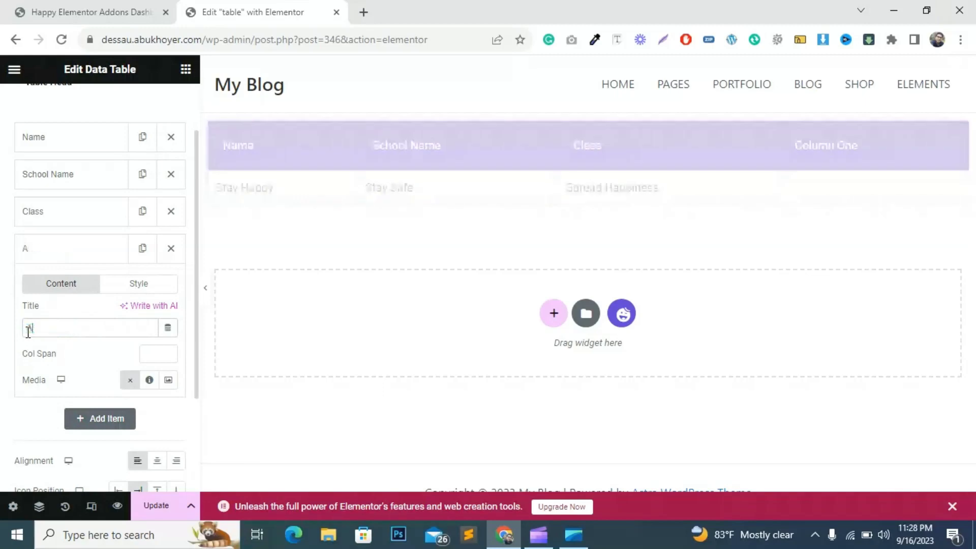
{"action": "type", "text": "dr"}
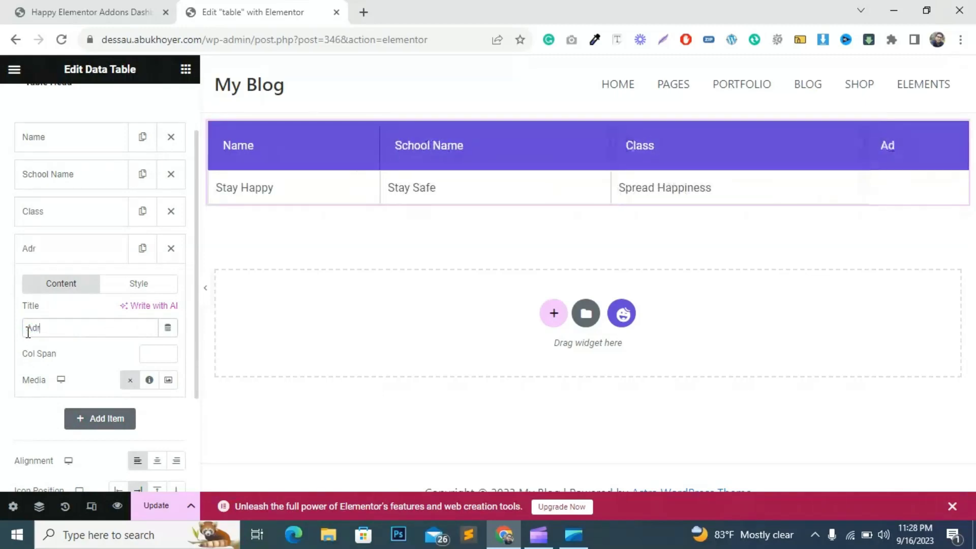
{"action": "type", "text": "ess"}
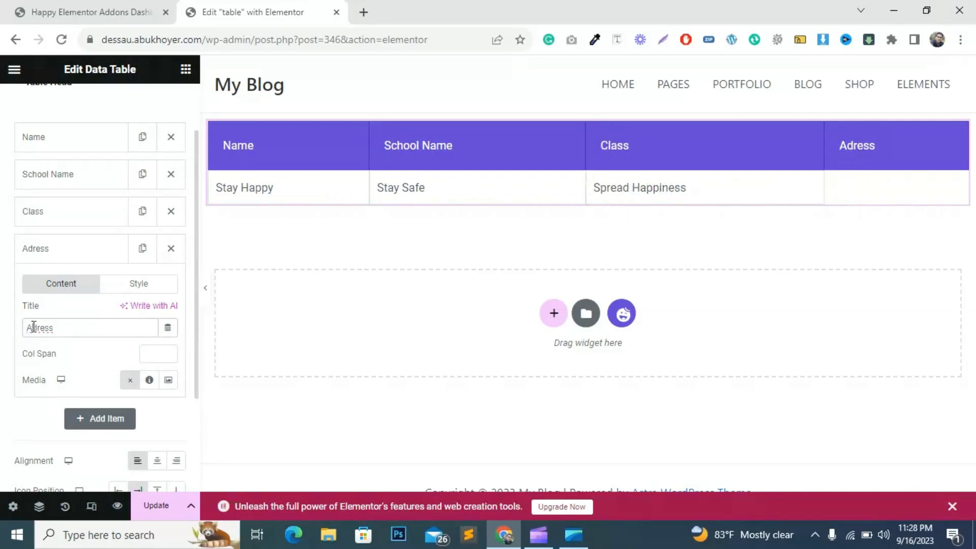
{"action": "right_click", "coordinate": [33, 327]}
{"action": "left_click", "coordinate": [70, 106]}
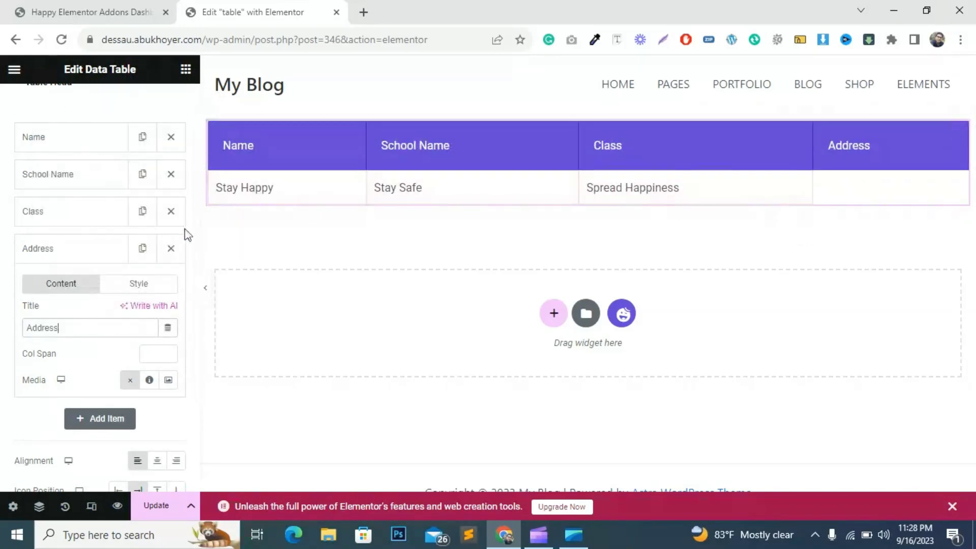
{"action": "left_click", "coordinate": [61, 252]}
{"action": "scroll", "coordinate": [74, 208], "scroll_direction": "up", "scroll_amount": 2}
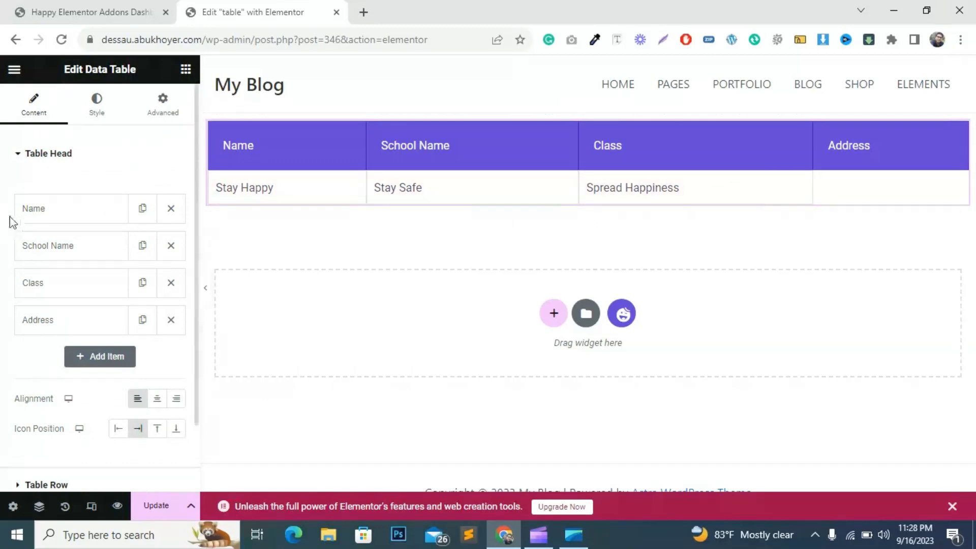
Step: Try right alignment for the table head titles and settle on center alignment
{"action": "scroll", "coordinate": [17, 319], "scroll_direction": "down", "scroll_amount": 2}
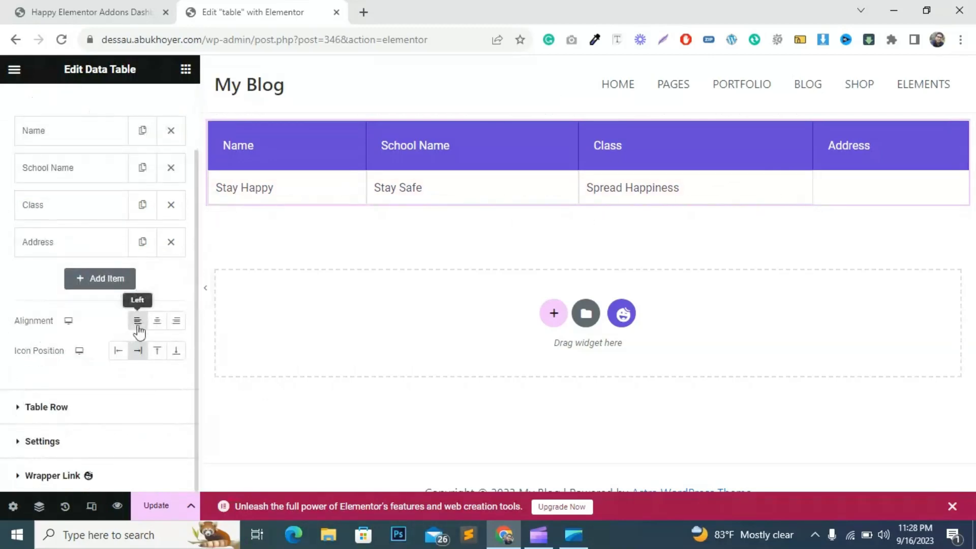
{"action": "left_click", "coordinate": [162, 327]}
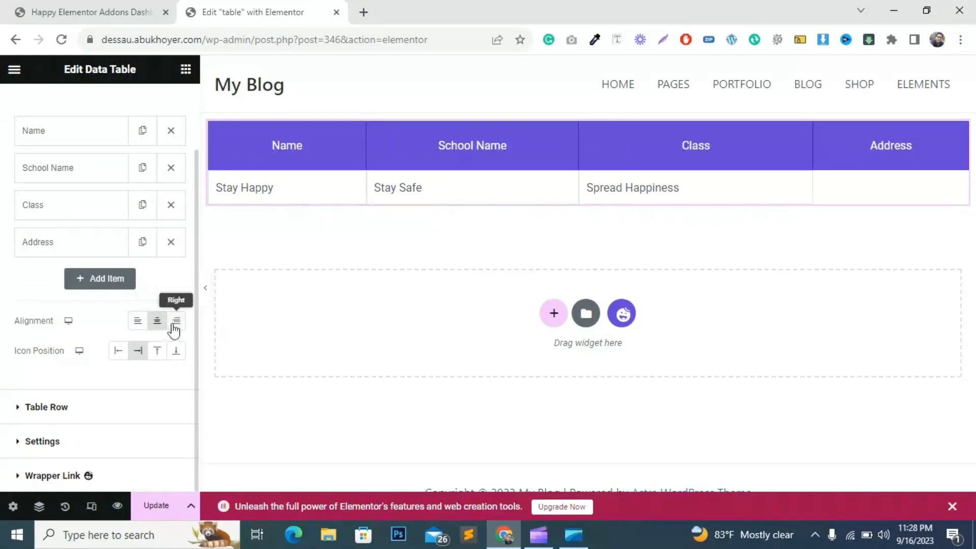
{"action": "left_click", "coordinate": [174, 330]}
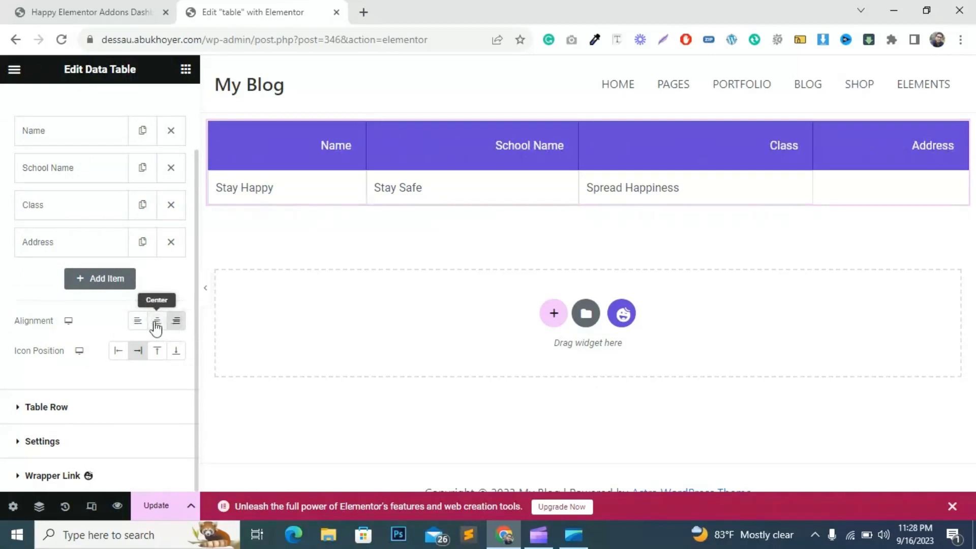
{"action": "left_click", "coordinate": [156, 328]}
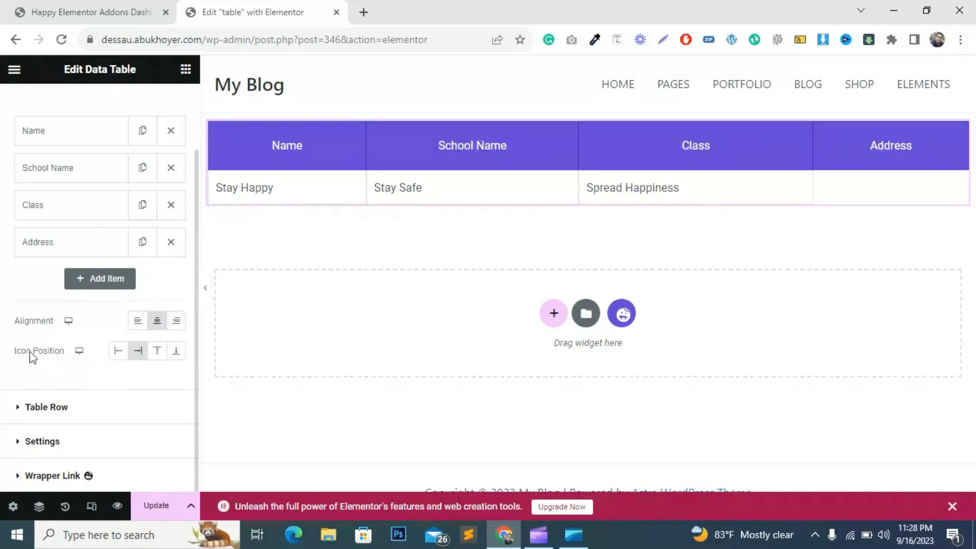
Step: Try the left and right icon positions for the table head and set the position to Top
{"action": "left_click", "coordinate": [119, 356]}
{"action": "left_click", "coordinate": [139, 357]}
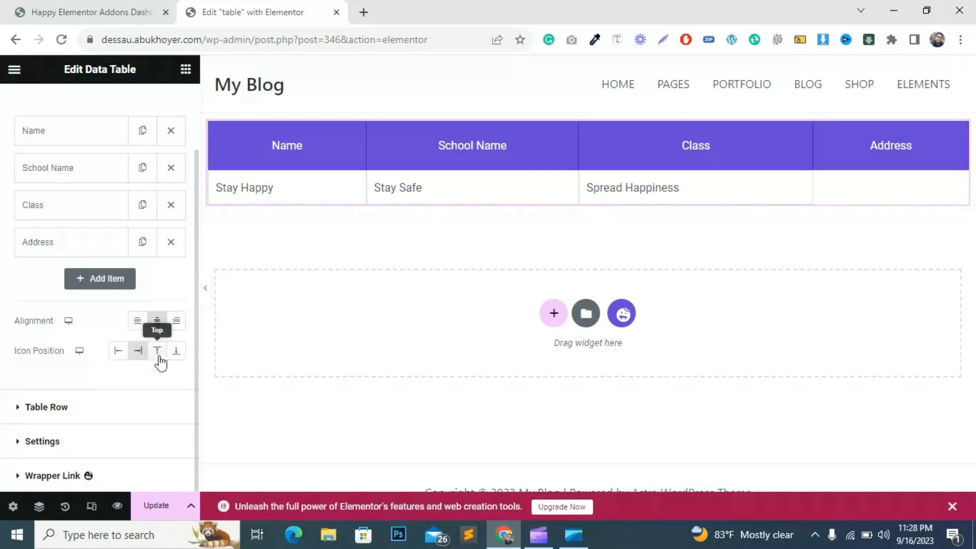
{"action": "left_click", "coordinate": [159, 359]}
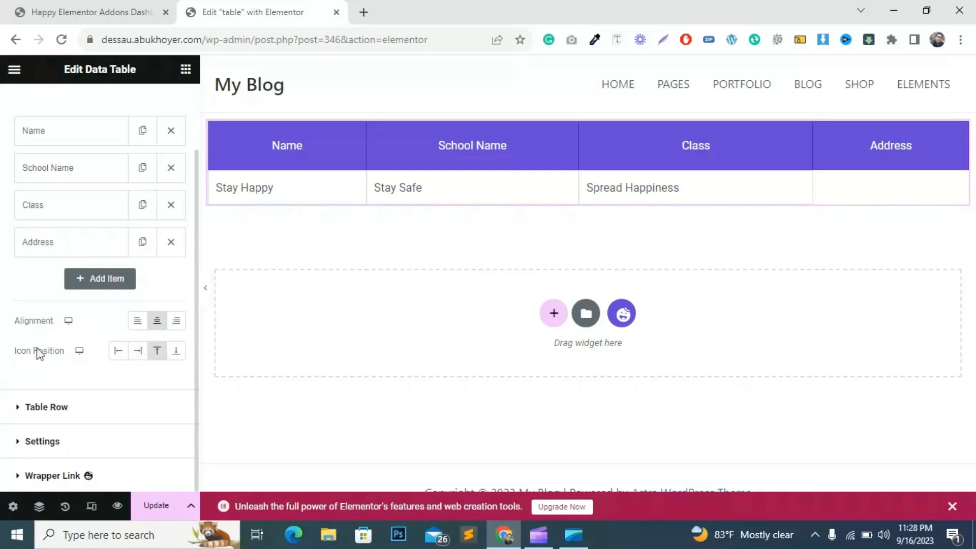
Step: Set the media of the Name heading to an icon and insert the address book icon from the icon library
{"action": "left_click", "coordinate": [59, 134]}
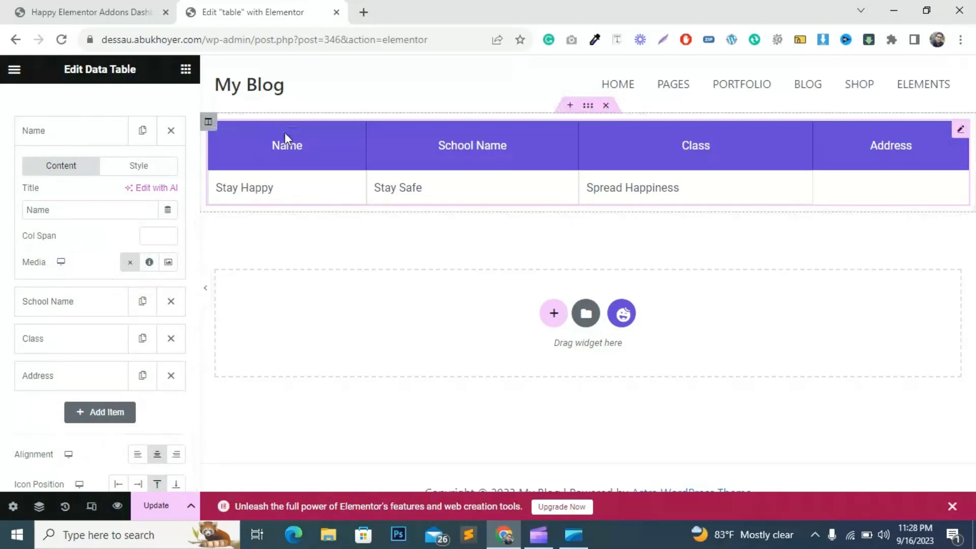
{"action": "left_click", "coordinate": [153, 265]}
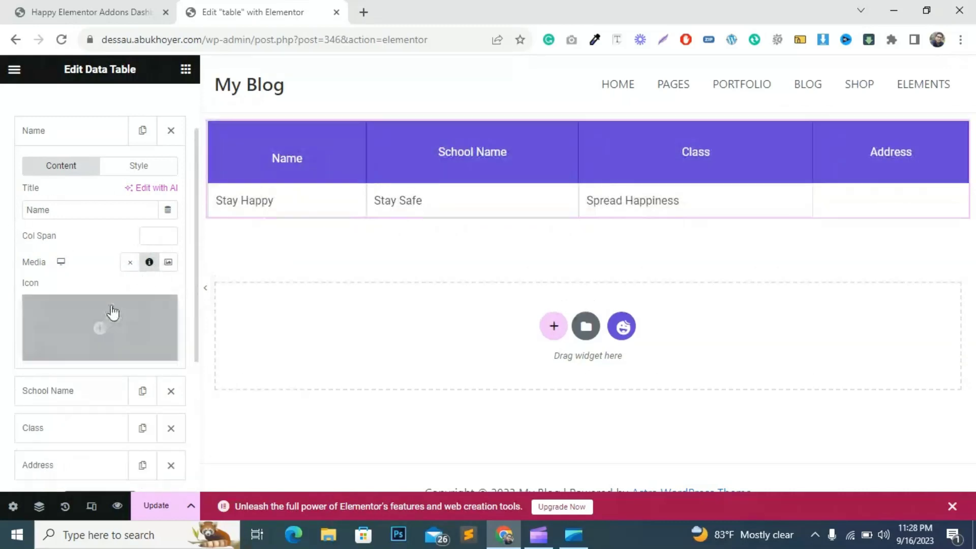
{"action": "left_click", "coordinate": [100, 327]}
{"action": "left_click", "coordinate": [377, 208]}
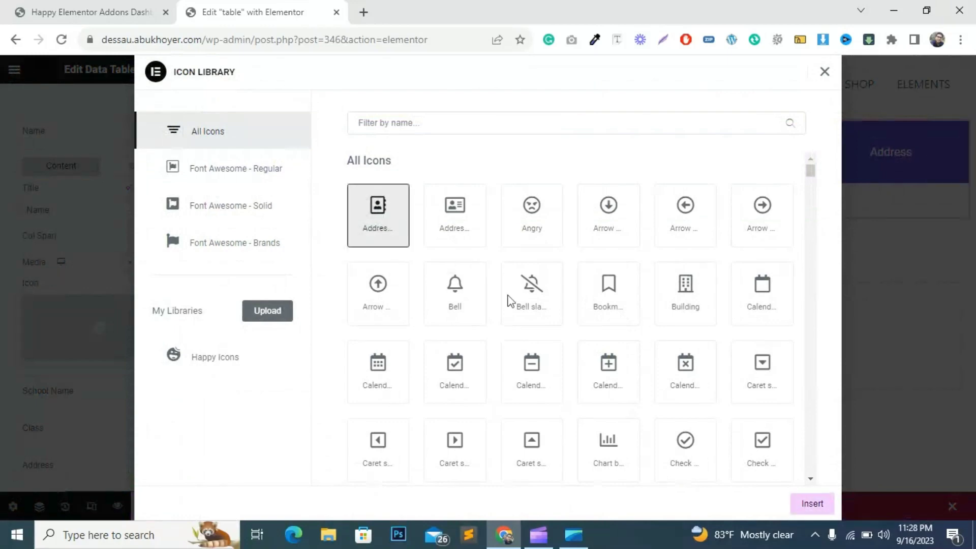
{"action": "left_click", "coordinate": [810, 503]}
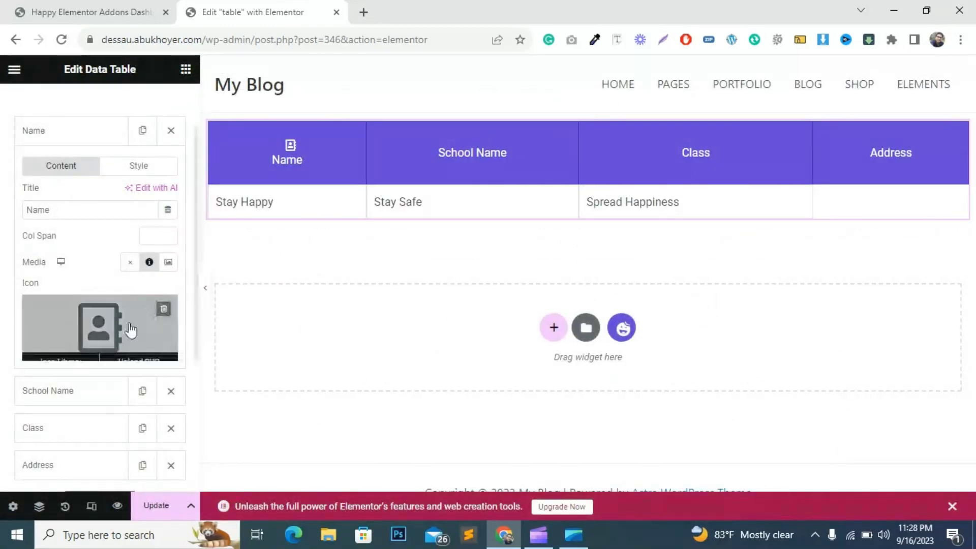
Step: Try the left and right icon positions for the table head and set the position to Bottom
{"action": "scroll", "coordinate": [60, 216], "scroll_direction": "down", "scroll_amount": 4}
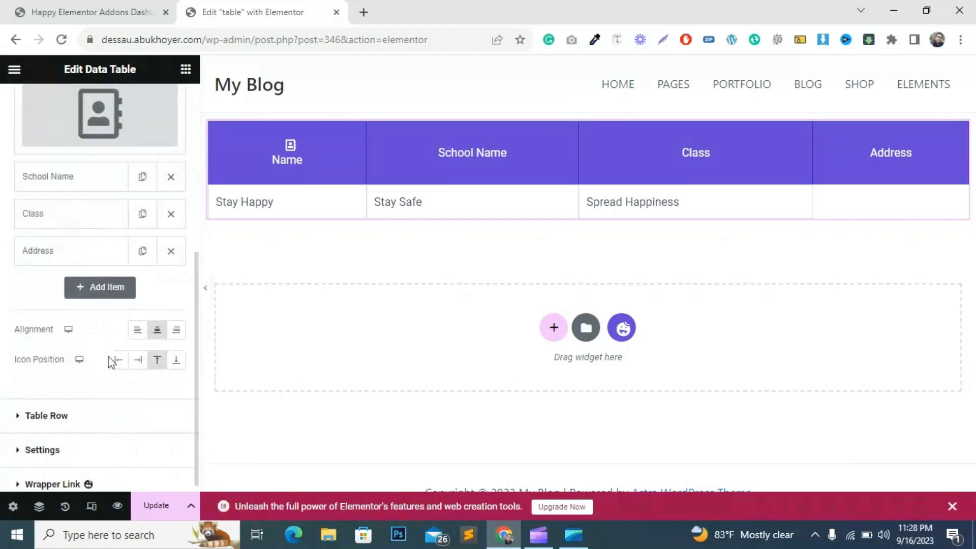
{"action": "left_click", "coordinate": [118, 363]}
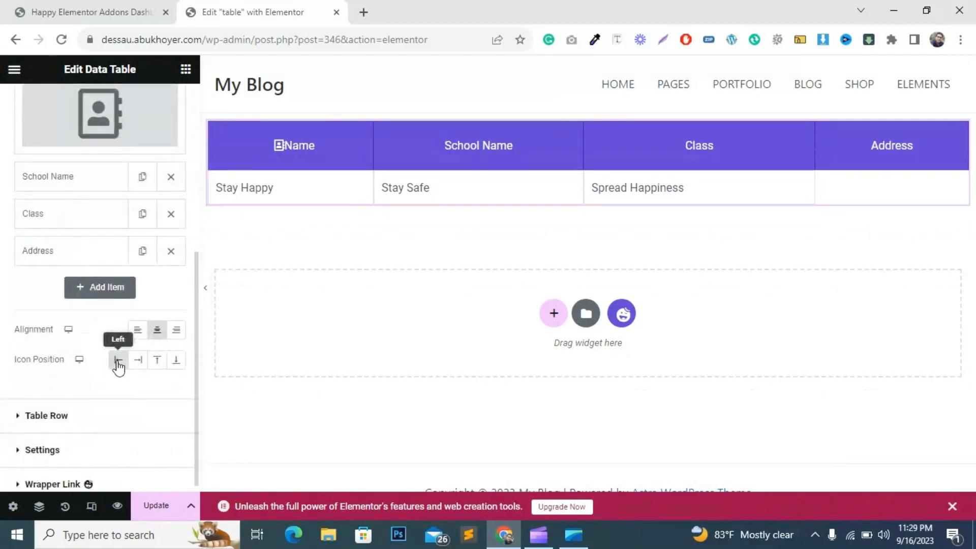
{"action": "left_click", "coordinate": [145, 367]}
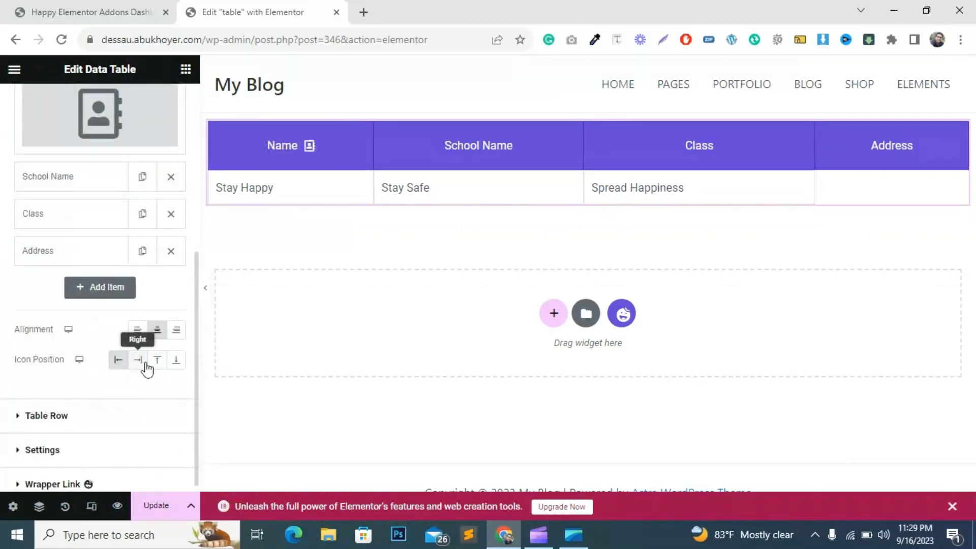
{"action": "left_click", "coordinate": [176, 370]}
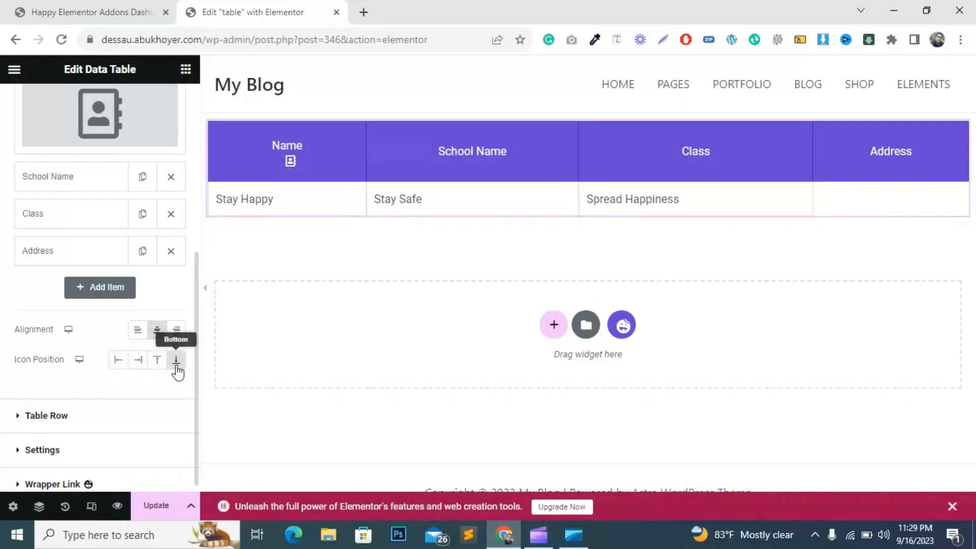
Step: Try the port-gallery-7.jpg image as the Name heading's media, and remove it by resetting the media to none
{"action": "scroll", "coordinate": [91, 233], "scroll_direction": "up", "scroll_amount": 3}
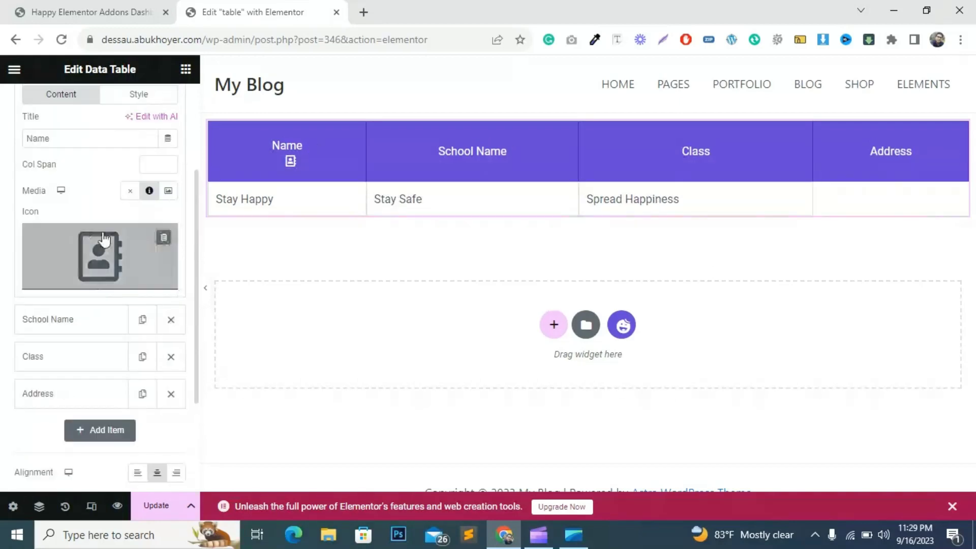
{"action": "left_click", "coordinate": [168, 190]}
{"action": "left_click", "coordinate": [155, 257]}
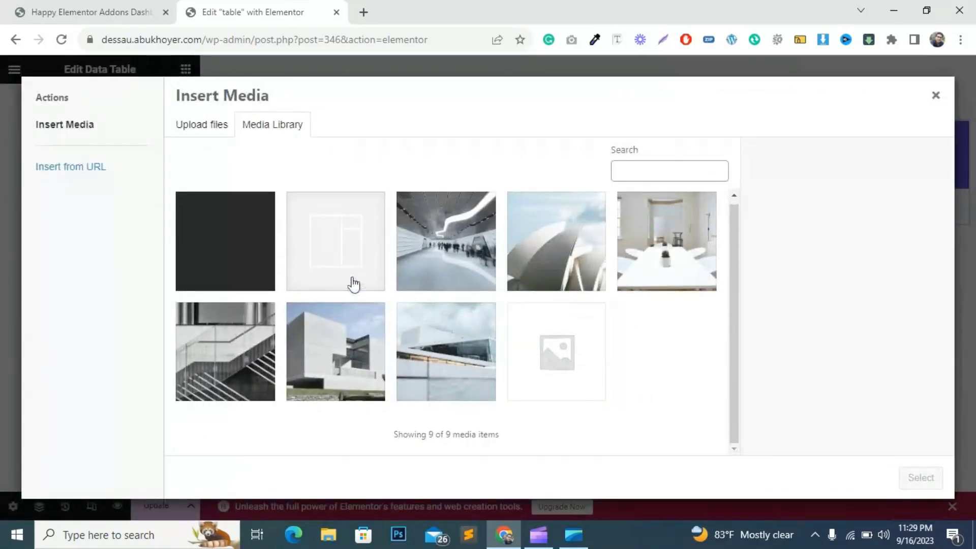
{"action": "left_click", "coordinate": [481, 237]}
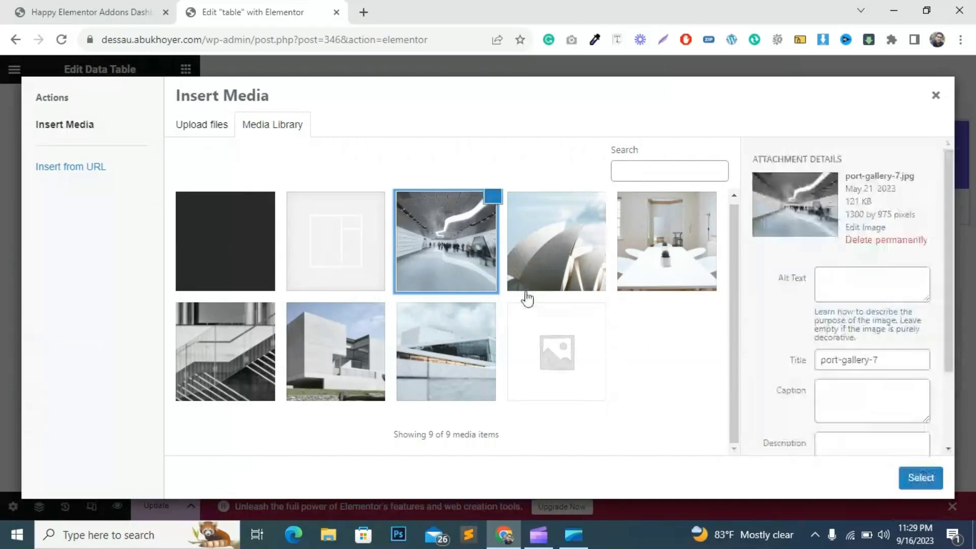
{"action": "left_click", "coordinate": [920, 479]}
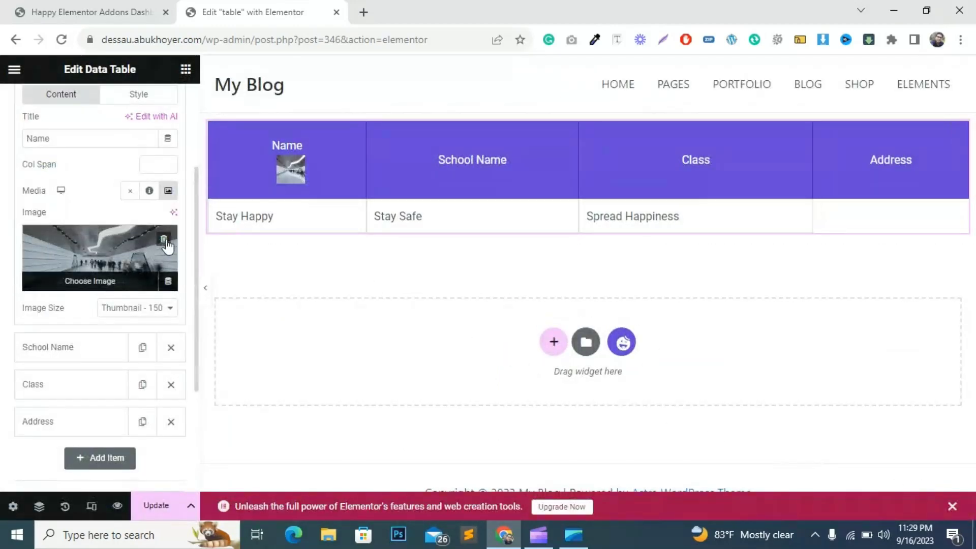
{"action": "left_click", "coordinate": [167, 286]}
{"action": "left_click", "coordinate": [130, 192]}
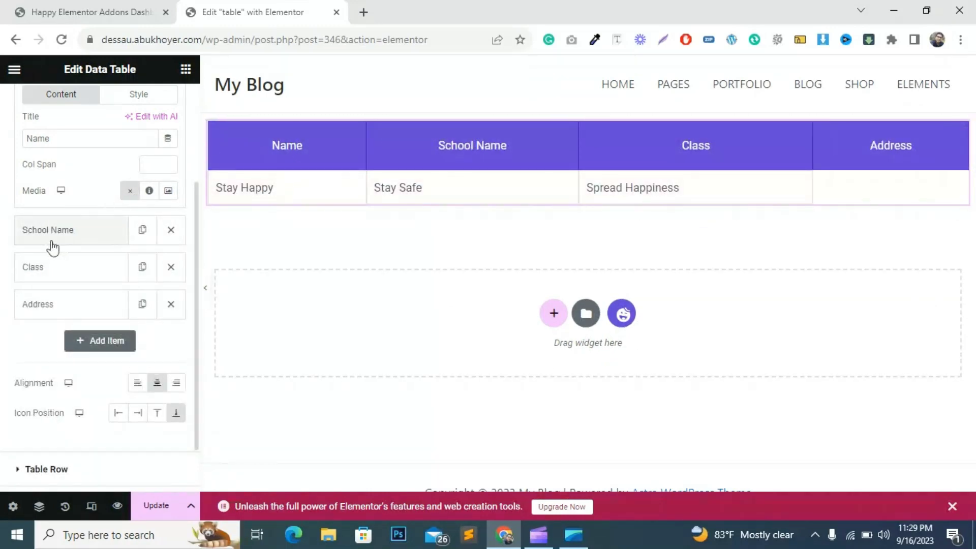
Step: Examine how the Row/Column setting defines the Row Starts and Stay Happy items in the Table Row section
{"action": "scroll", "coordinate": [51, 246], "scroll_direction": "down", "scroll_amount": 1}
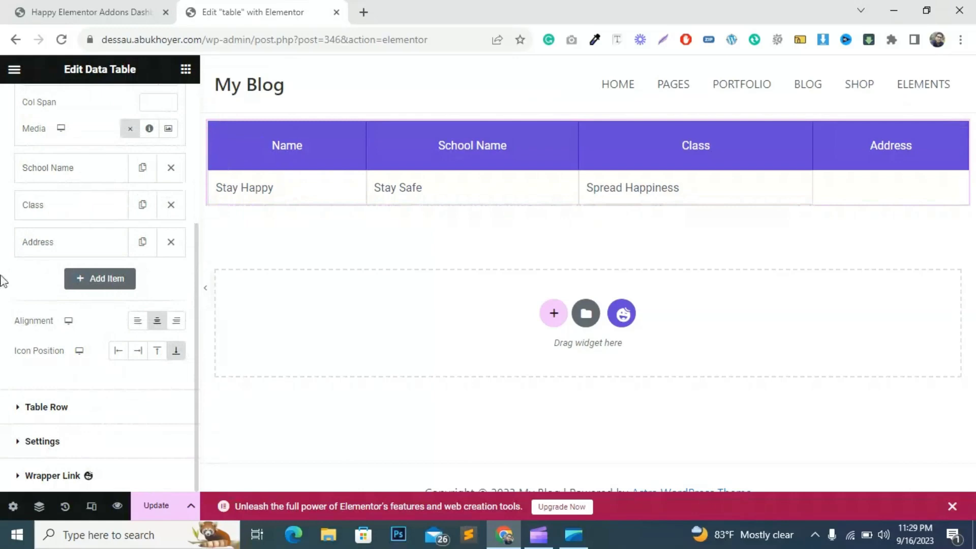
{"action": "left_click", "coordinate": [51, 410]}
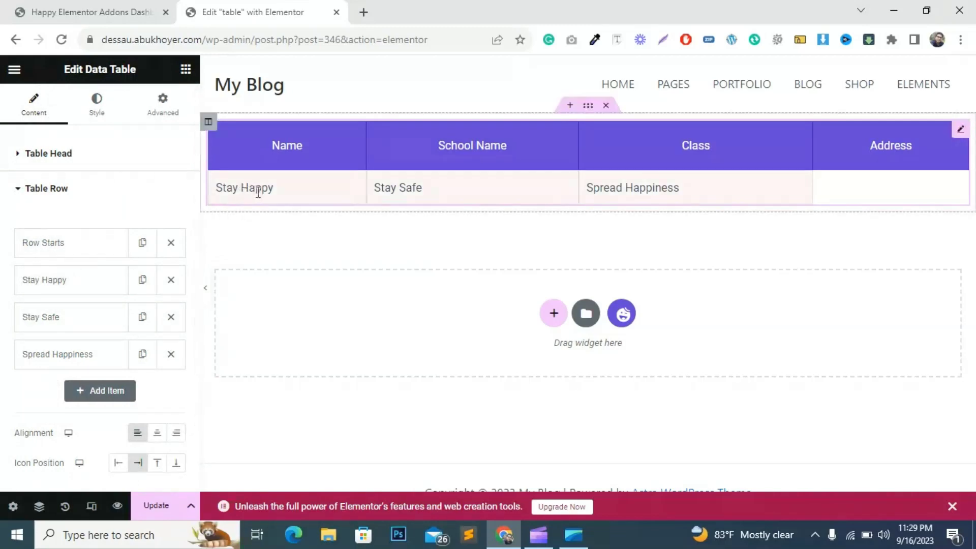
{"action": "left_click", "coordinate": [69, 246]}
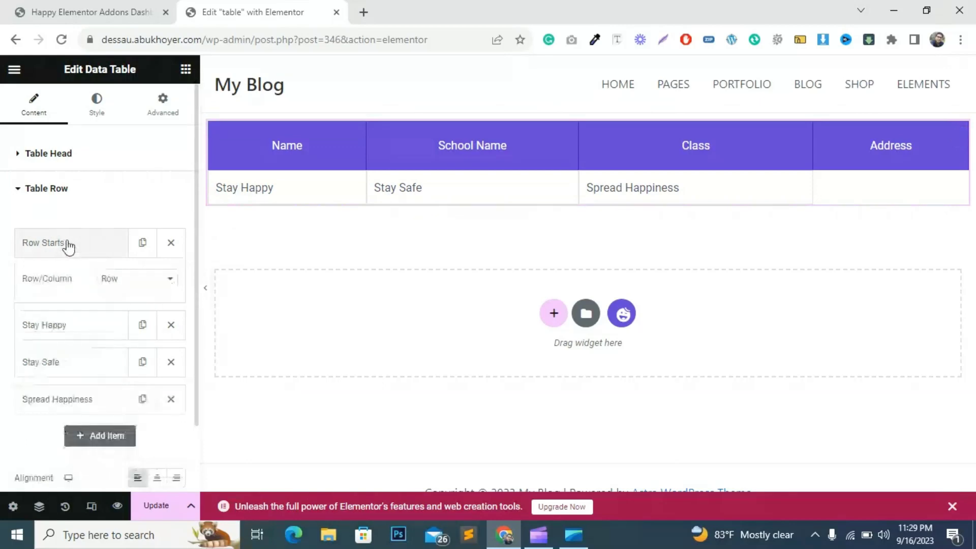
{"action": "left_click", "coordinate": [68, 246]}
{"action": "left_click", "coordinate": [69, 286]}
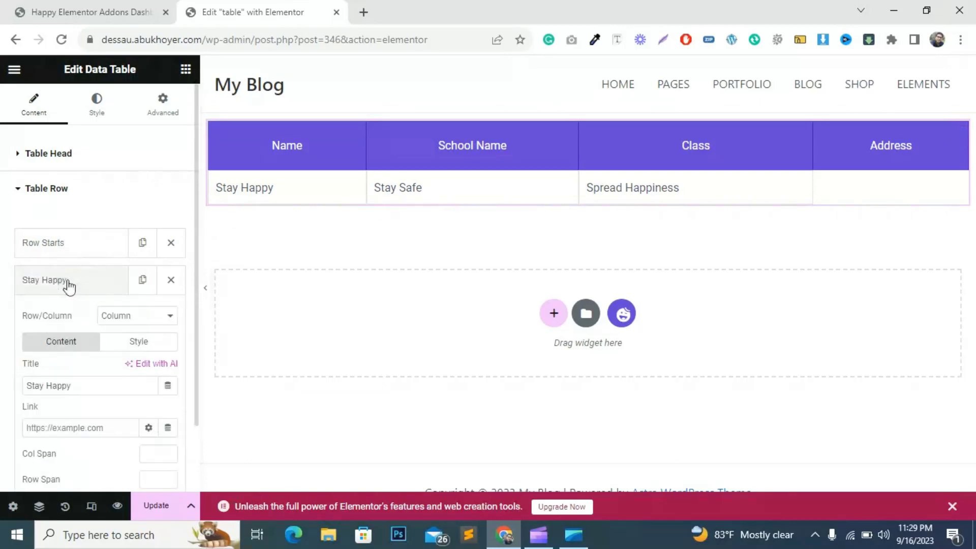
{"action": "left_click", "coordinate": [129, 320]}
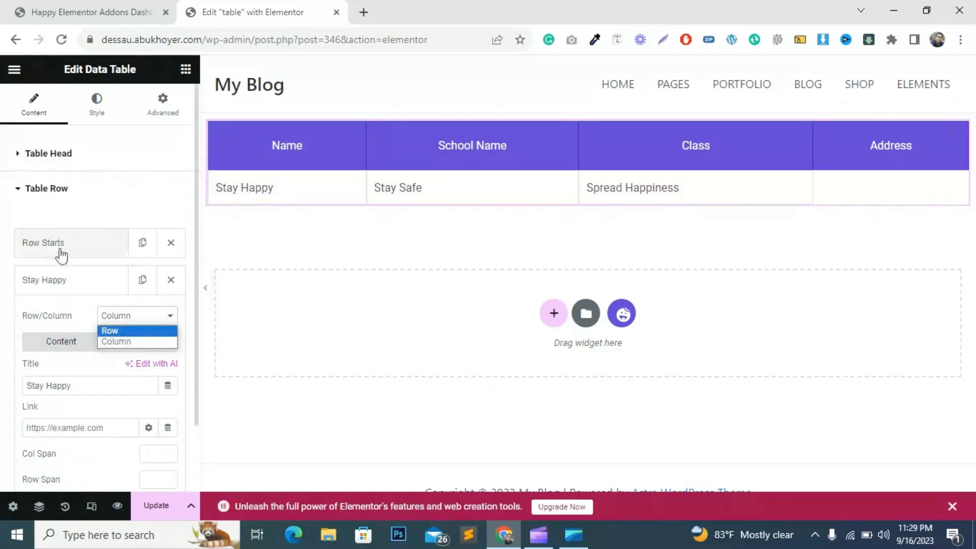
{"action": "left_click", "coordinate": [53, 245]}
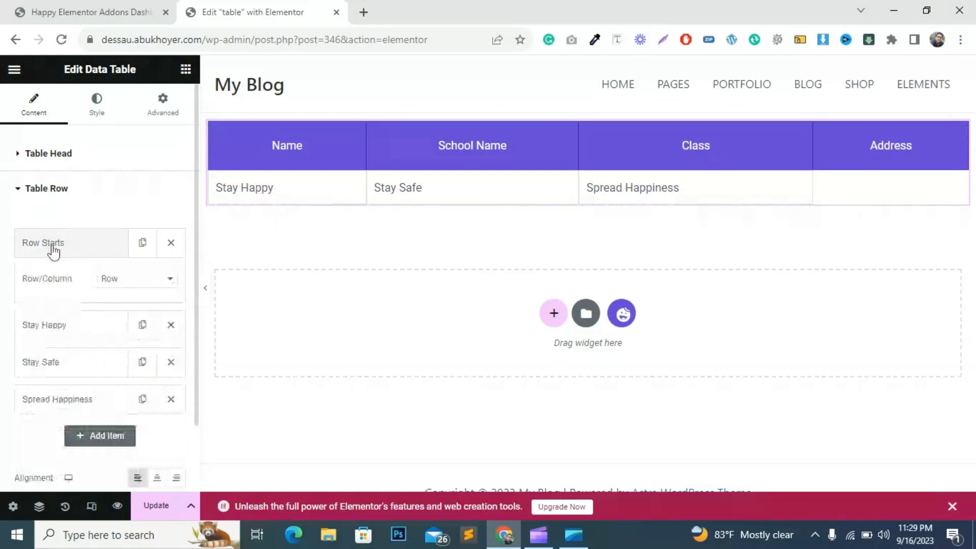
{"action": "left_click", "coordinate": [125, 280]}
{"action": "left_click", "coordinate": [125, 291]}
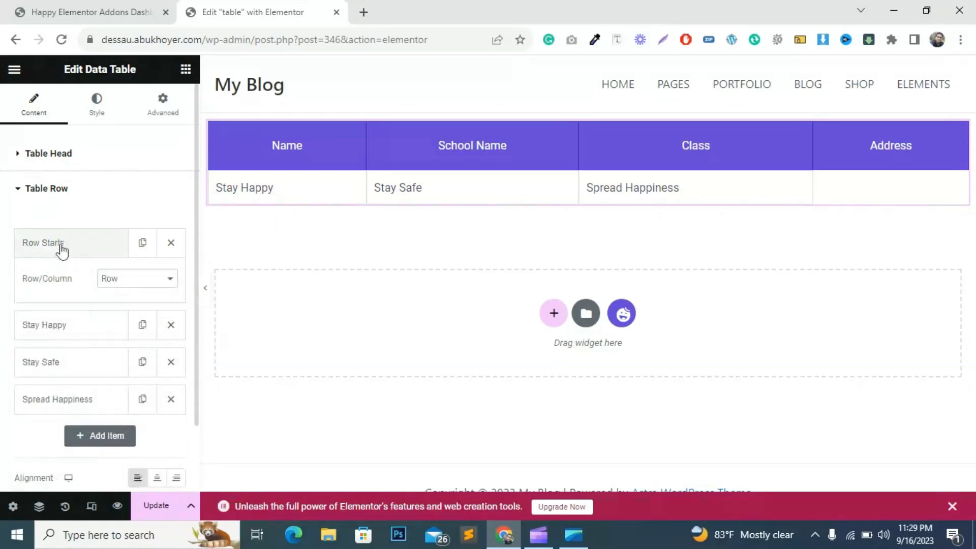
{"action": "left_click", "coordinate": [59, 248]}
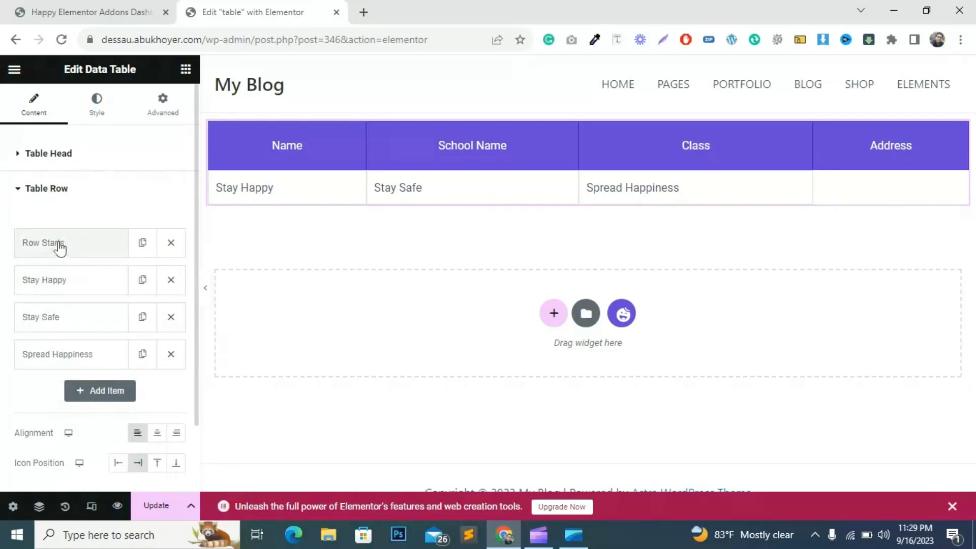
Step: Replace the title of the Stay Happy cell with the student's first name
{"action": "left_click", "coordinate": [61, 284]}
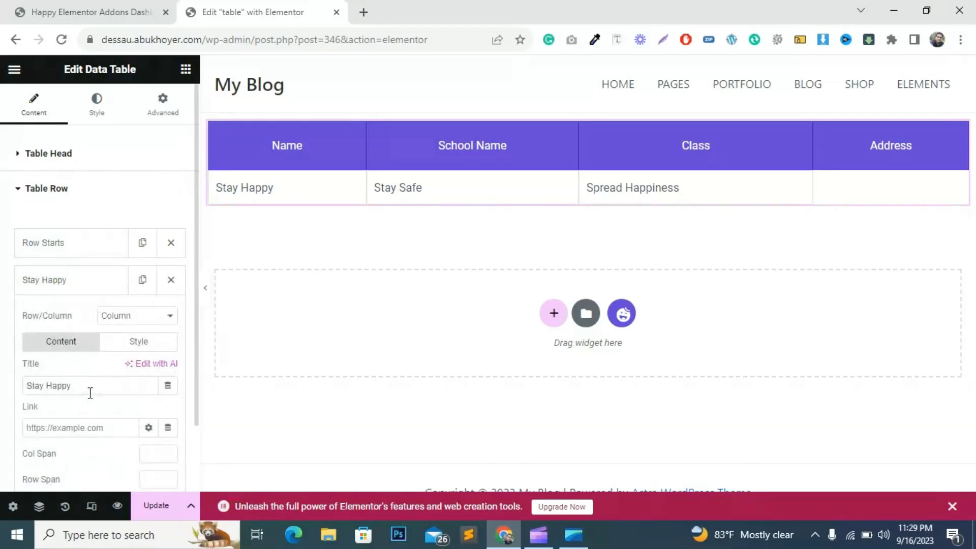
{"action": "left_click_drag", "start_coordinate": [90, 393], "coordinate": [3, 391]}
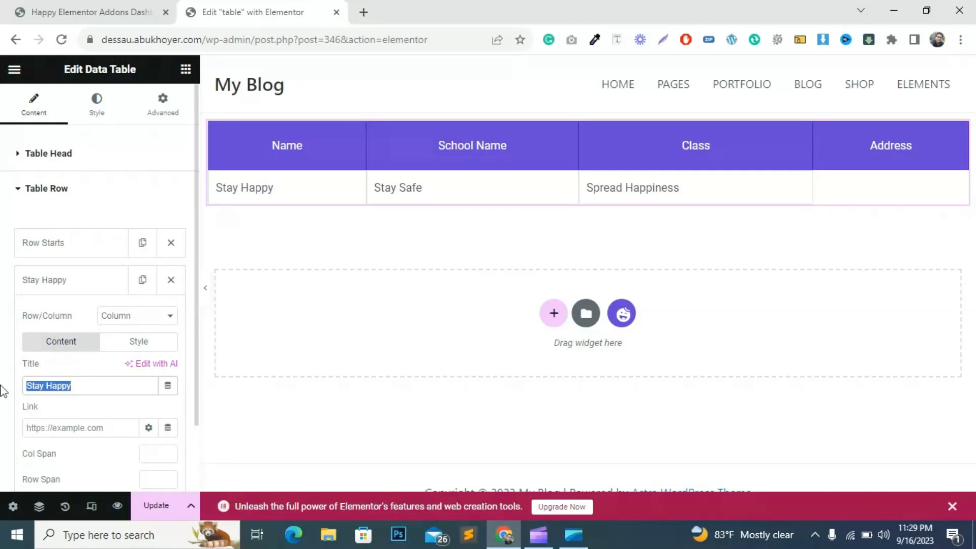
{"action": "type", "text": "A"}
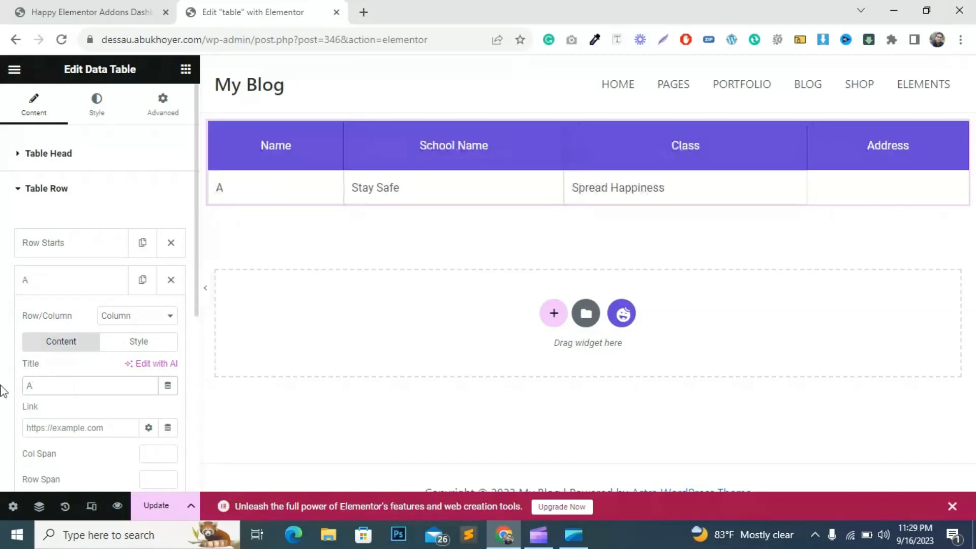
{"action": "type", "text": "kash"}
{"action": "left_click", "coordinate": [46, 291]}
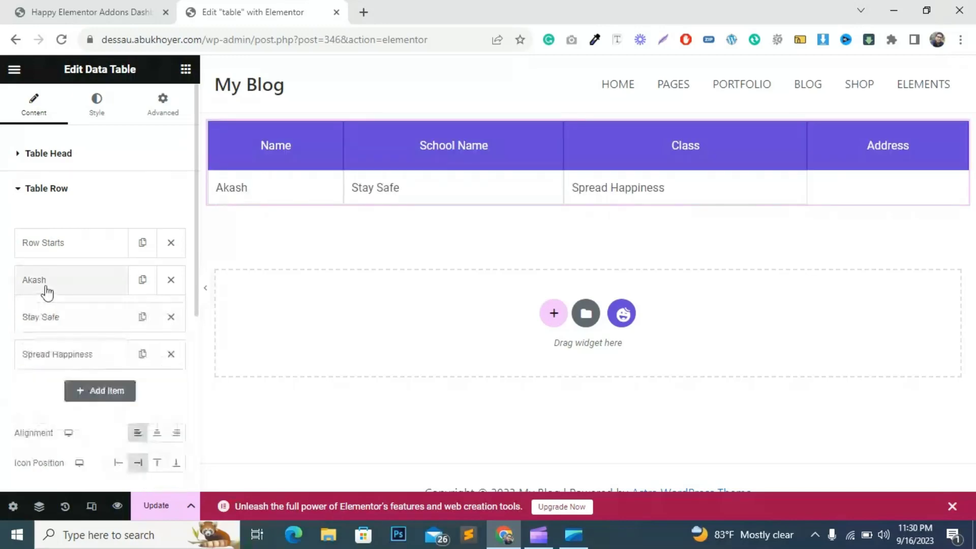
Step: Replace the title of the Stay Safe cell with "Mirpur School"
{"action": "left_click", "coordinate": [48, 317]}
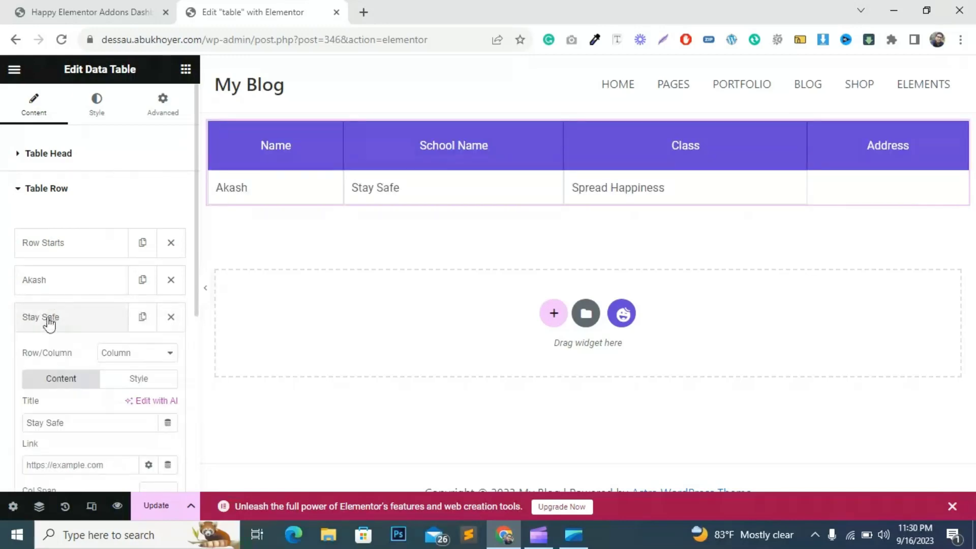
{"action": "scroll", "coordinate": [80, 392], "scroll_direction": "down", "scroll_amount": 2}
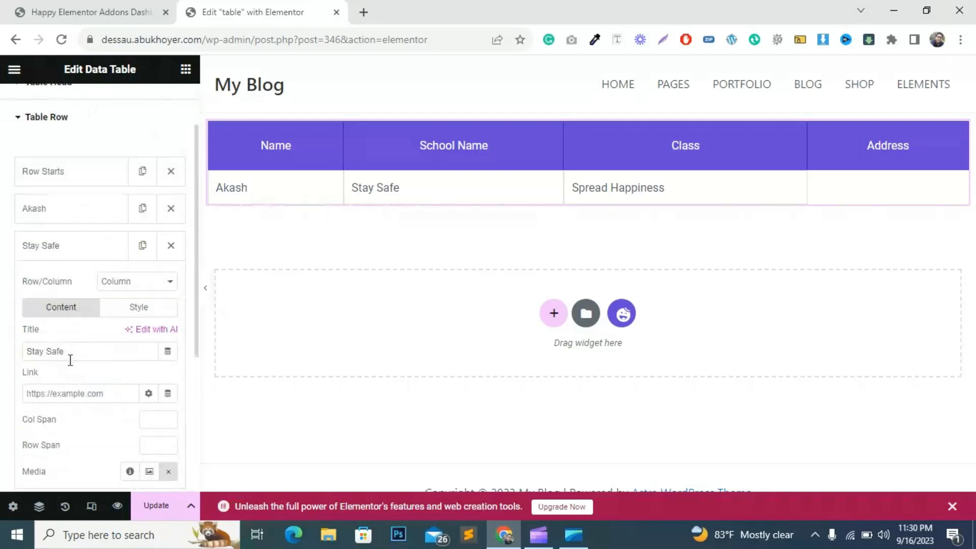
{"action": "left_click_drag", "start_coordinate": [70, 350], "coordinate": [14, 359]}
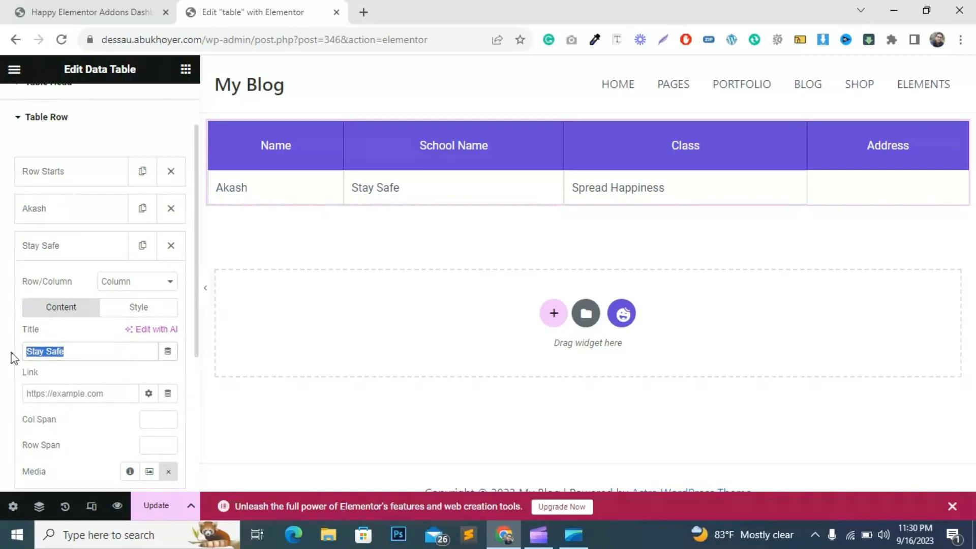
{"action": "type", "text": "Mirpur"}
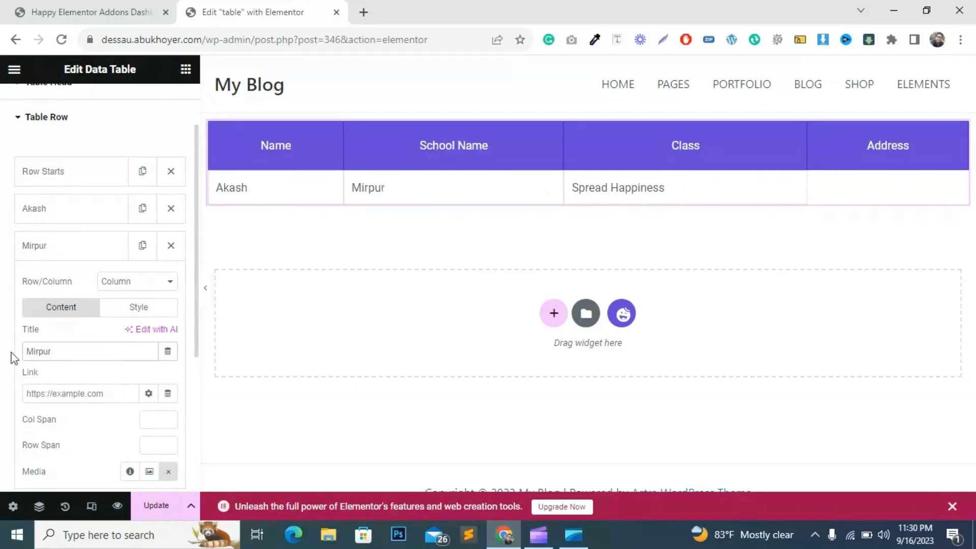
{"action": "type", "text": "S"}
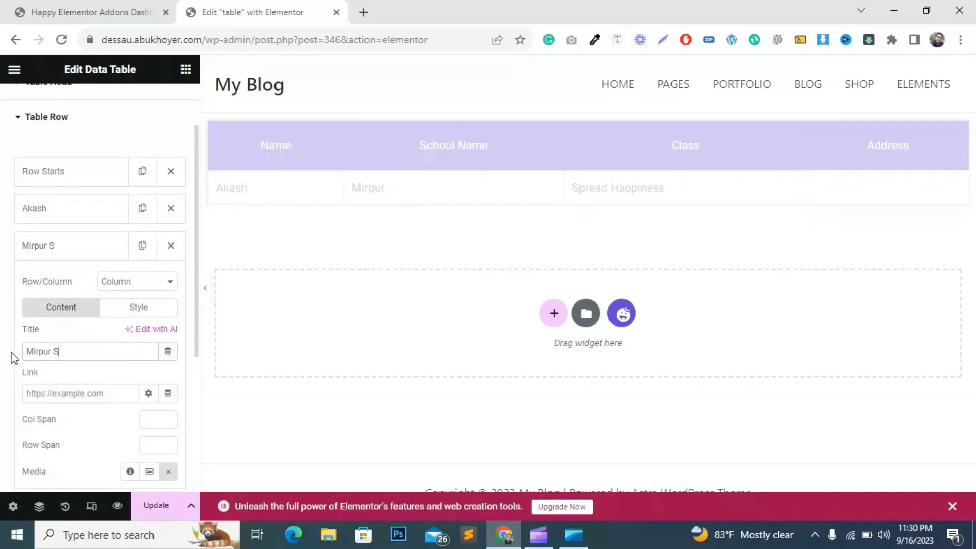
{"action": "type", "text": "chool"}
{"action": "left_click", "coordinate": [59, 251]}
Step: Replace the title of the Spread Happiness cell with "9"
{"action": "left_click", "coordinate": [65, 286]}
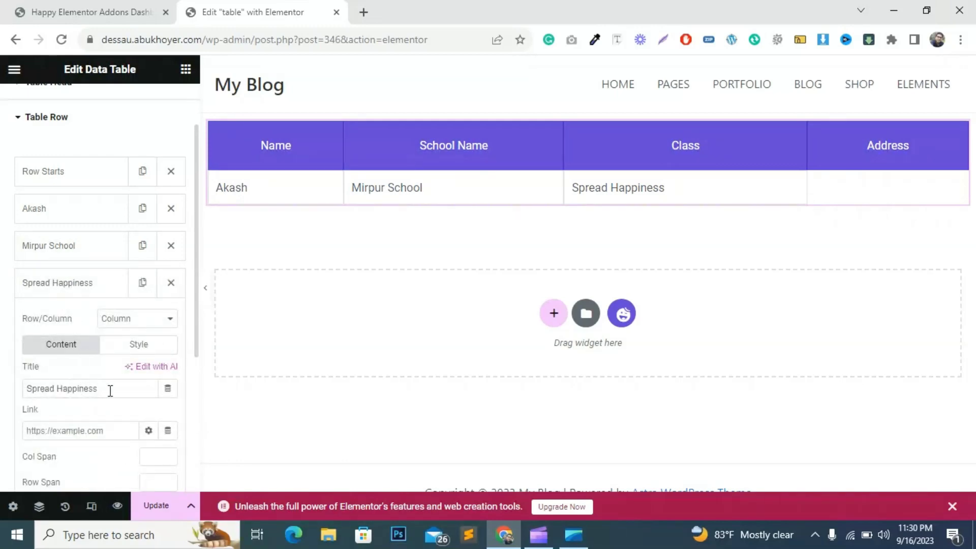
{"action": "left_click_drag", "start_coordinate": [113, 390], "coordinate": [8, 397]}
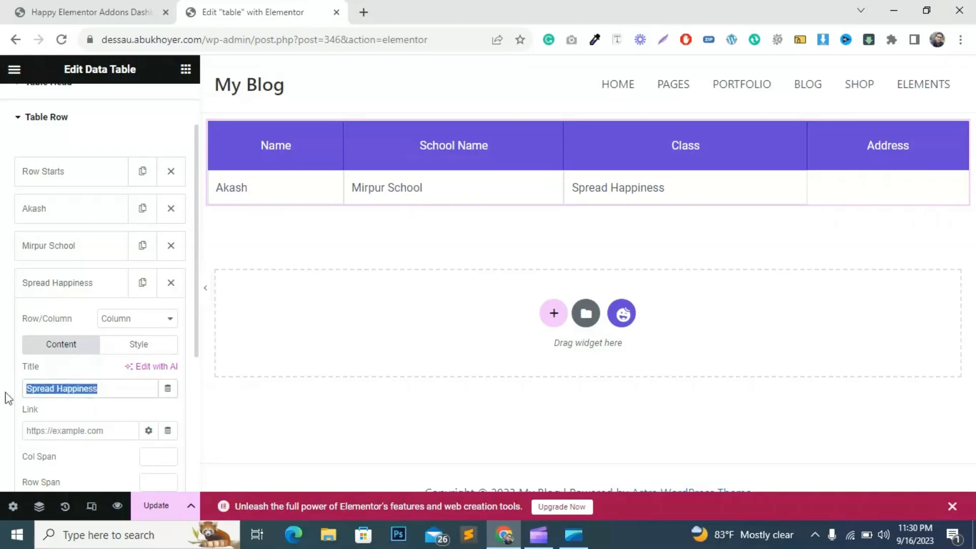
{"action": "type", "text": "9"}
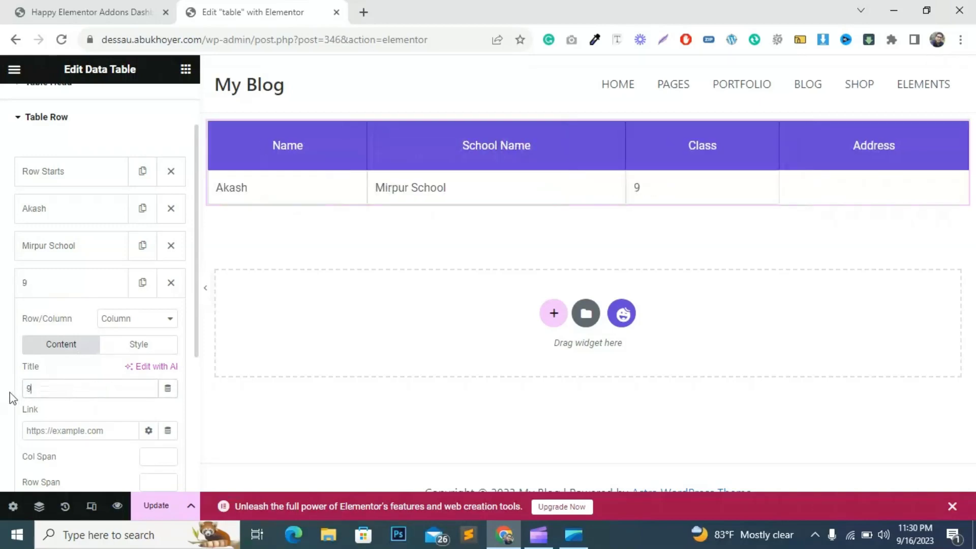
{"action": "left_click", "coordinate": [68, 295]}
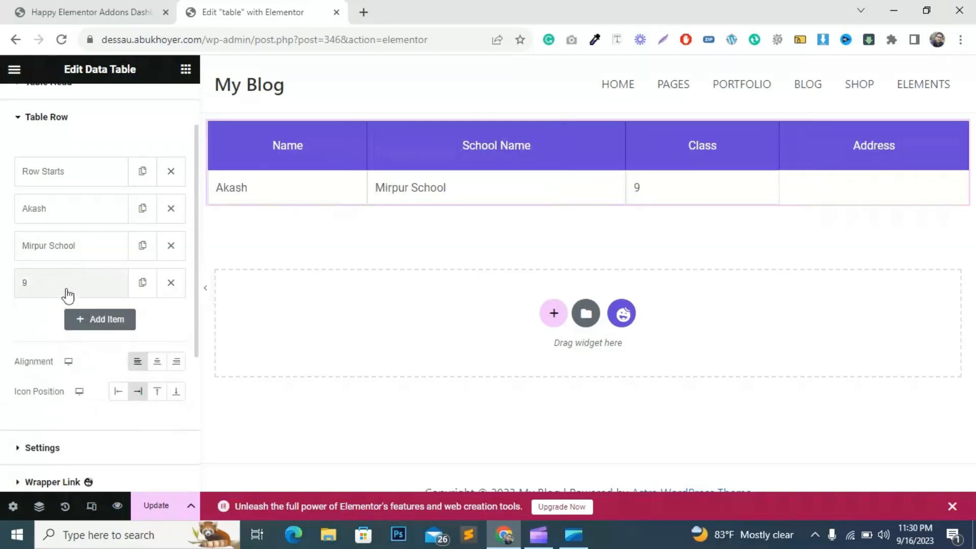
Step: Add a new item at the end of the table row and set its Row/Column type to Column
{"action": "left_click", "coordinate": [112, 324]}
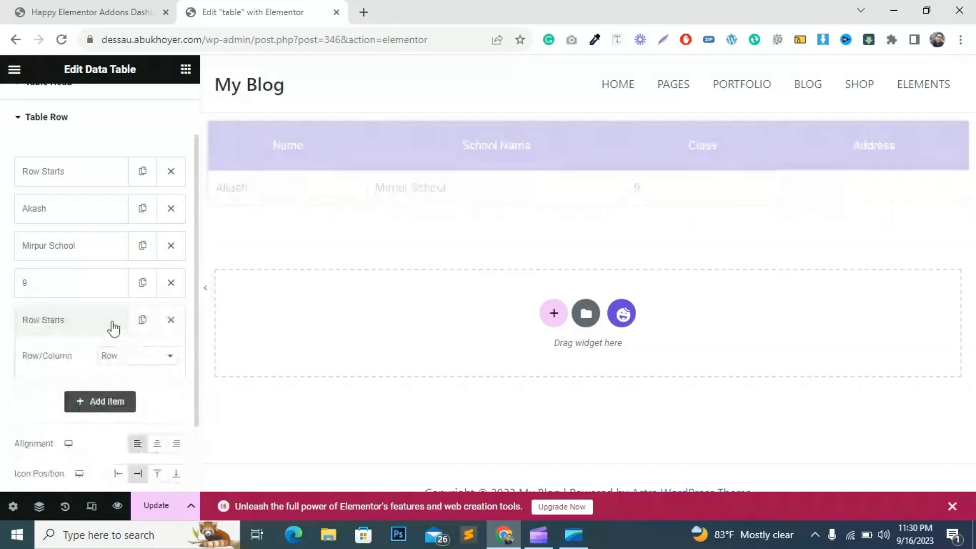
{"action": "left_click", "coordinate": [134, 356]}
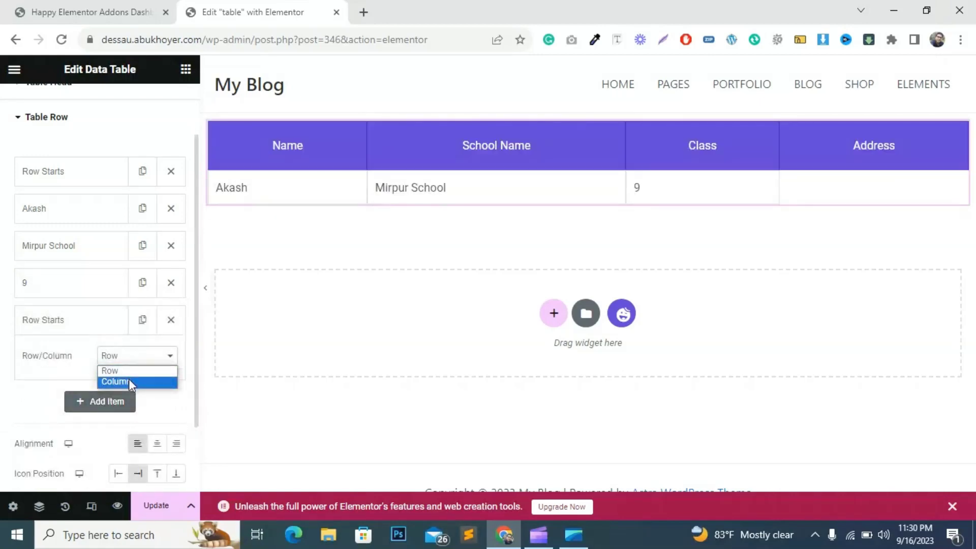
{"action": "left_click", "coordinate": [129, 381]}
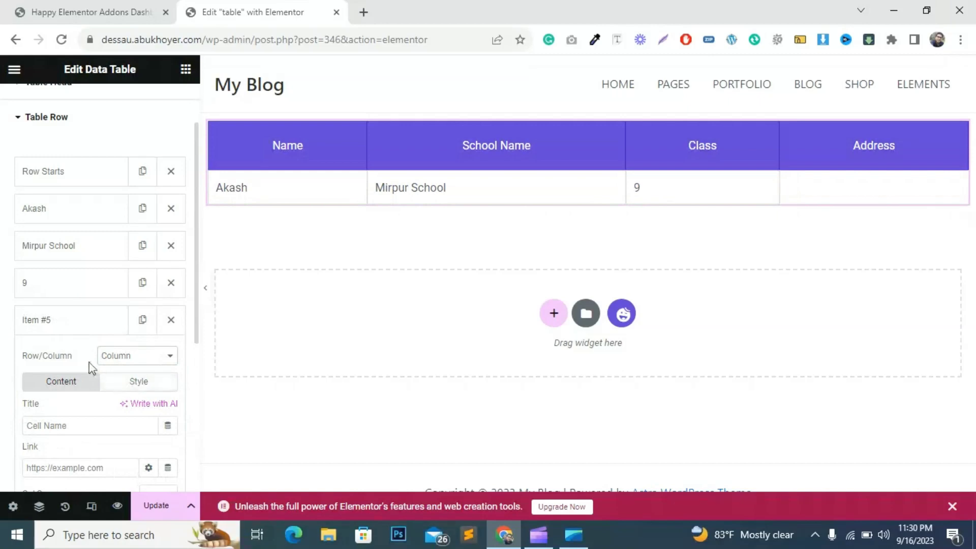
{"action": "scroll", "coordinate": [74, 363], "scroll_direction": "down", "scroll_amount": 3}
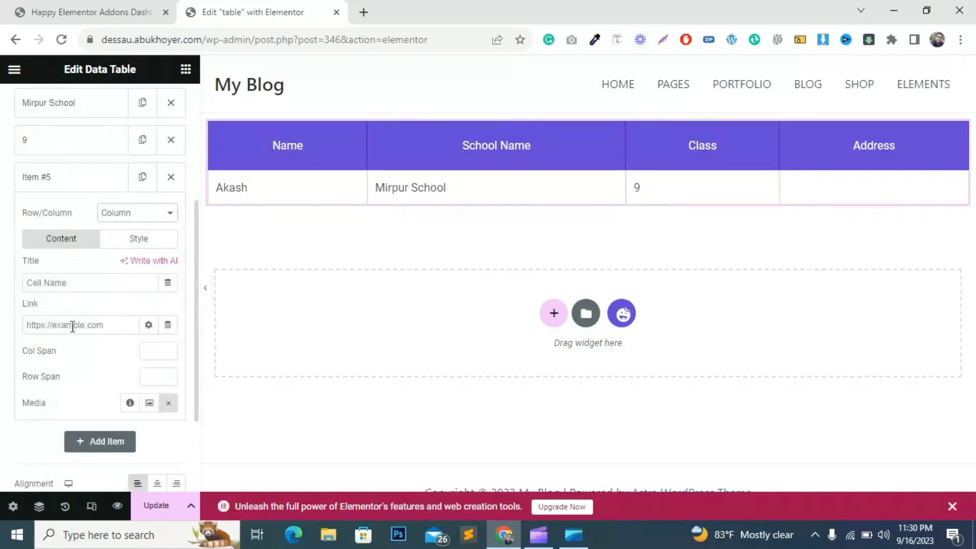
{"action": "left_click", "coordinate": [78, 285]}
Step: Check the new cell's Row/Column and style options and compare its settings with those of the Class cell
{"action": "left_click", "coordinate": [122, 218]}
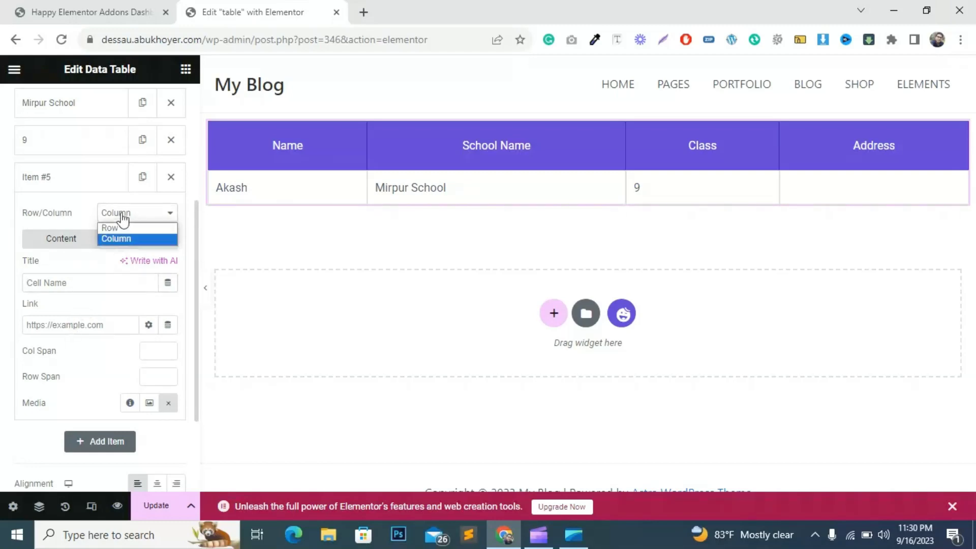
{"action": "left_click", "coordinate": [127, 236]}
{"action": "left_click", "coordinate": [137, 239]}
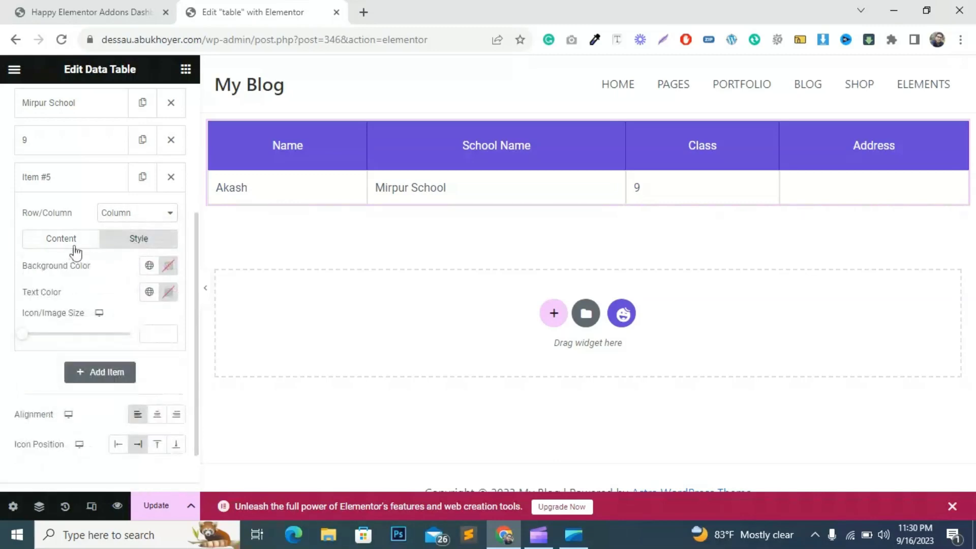
{"action": "left_click", "coordinate": [53, 240]}
{"action": "left_click", "coordinate": [61, 181]}
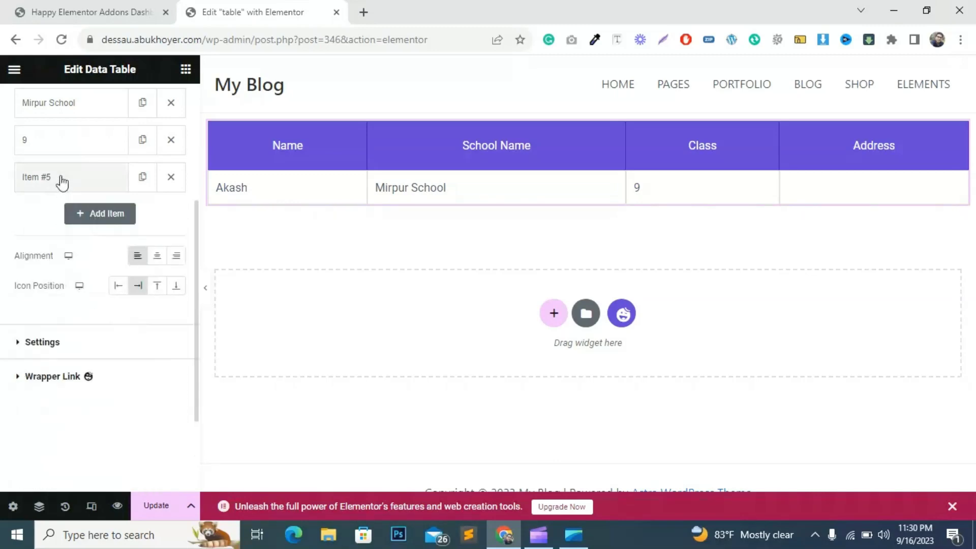
{"action": "left_click", "coordinate": [63, 151]}
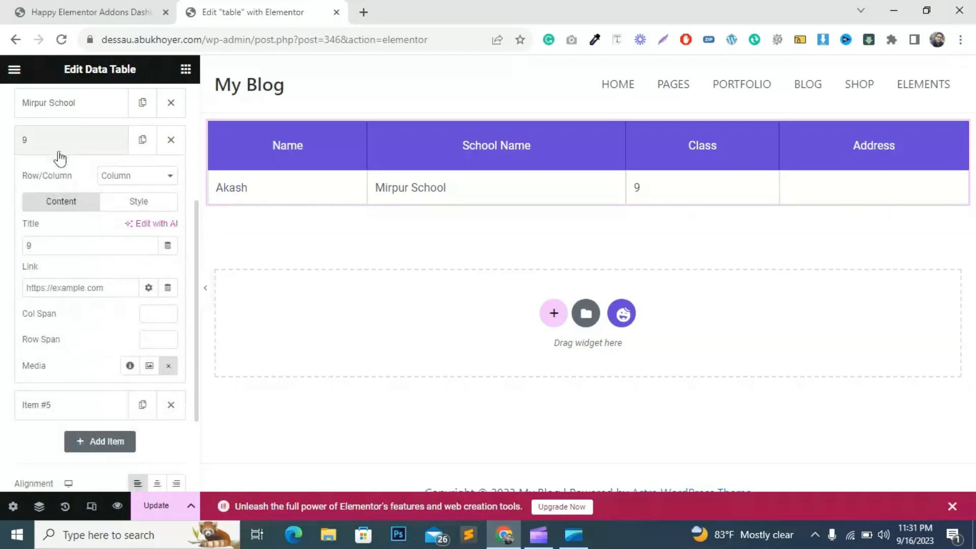
{"action": "left_click", "coordinate": [59, 151]}
Step: Enter the student's address as the new cell's title and center-align the table row's contents
{"action": "left_click", "coordinate": [56, 178]}
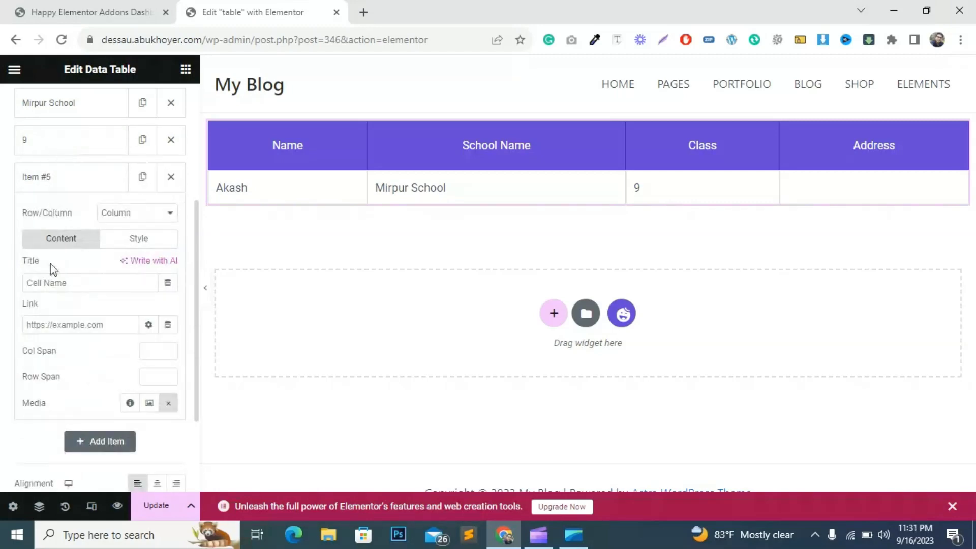
{"action": "left_click", "coordinate": [82, 287]}
{"action": "type", "text": "Mi"}
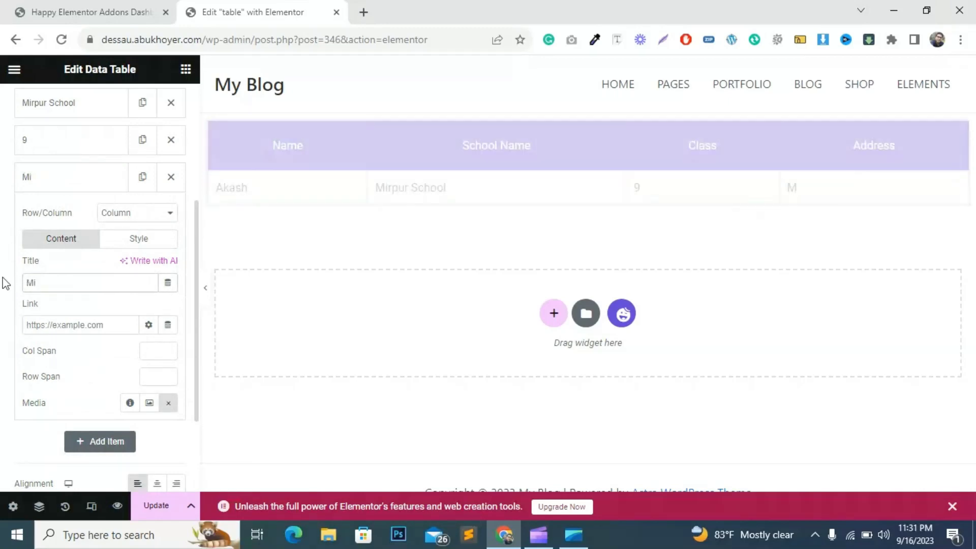
{"action": "type", "text": "rpur-"}
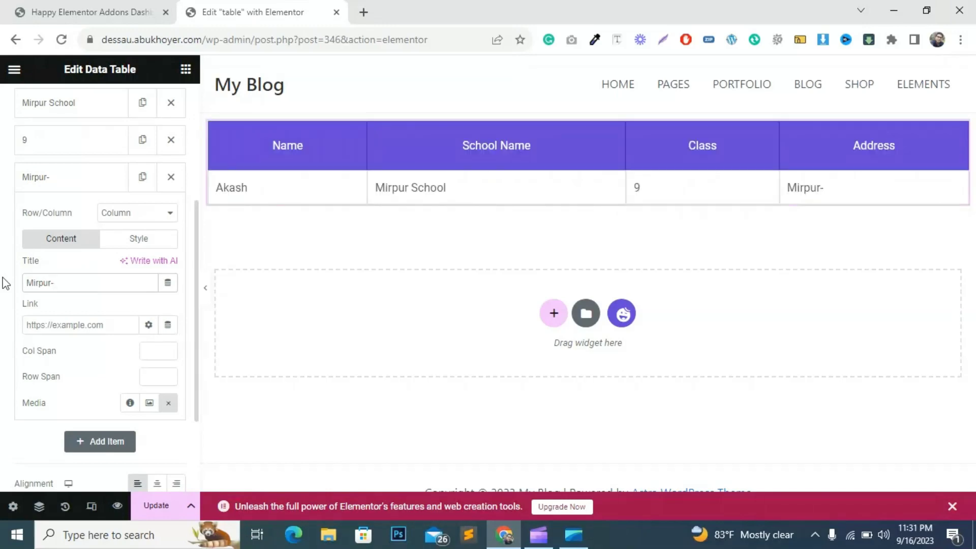
{"action": "type", "text": "1"}
{"action": "left_click", "coordinate": [55, 180]}
{"action": "left_click", "coordinate": [156, 260]}
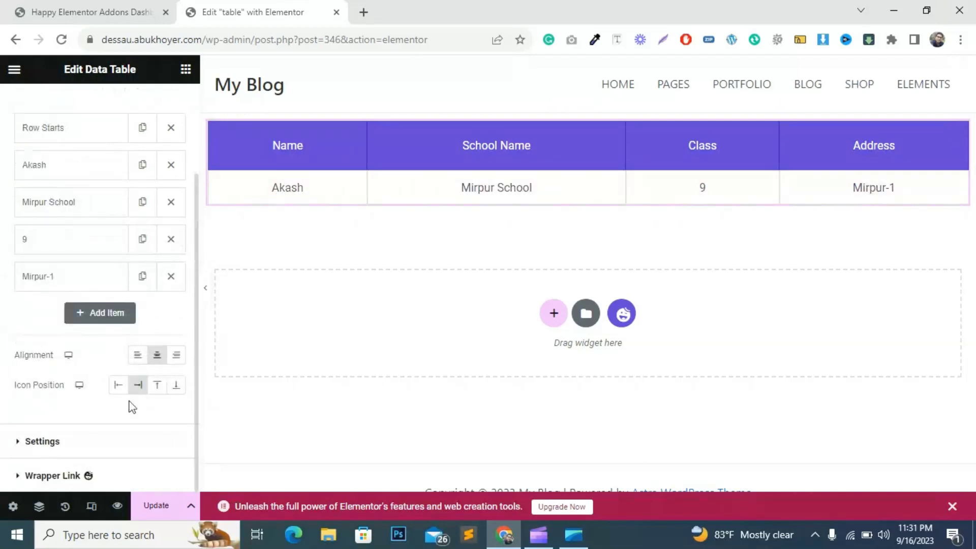
Step: Update the page and open its preview to see the finished table
{"action": "left_click", "coordinate": [158, 511]}
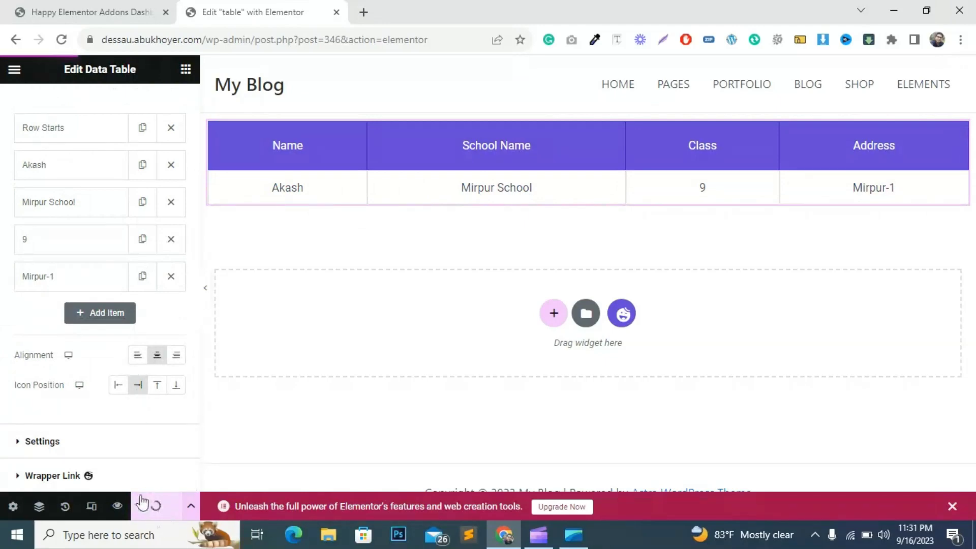
{"action": "left_click", "coordinate": [117, 508]}
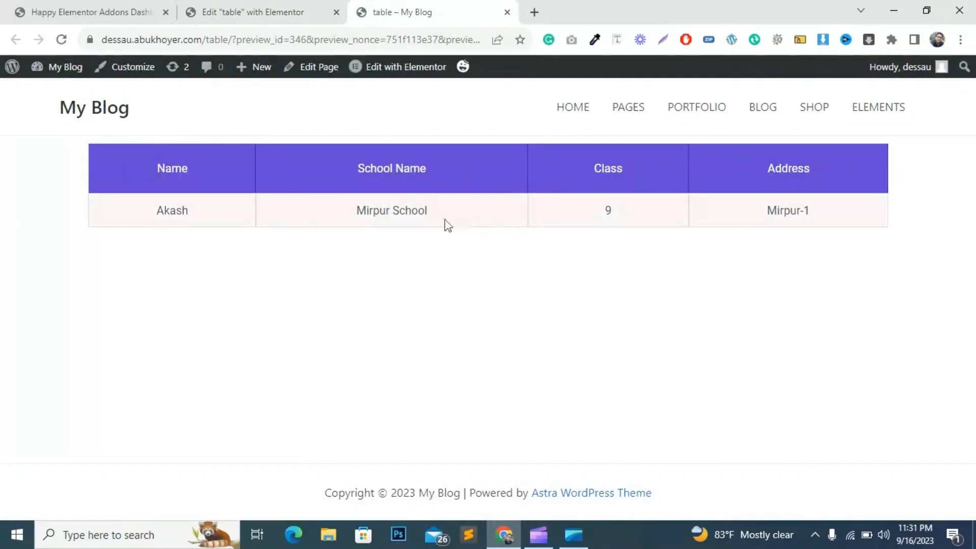
Step: Return to the page editor, start a second table row with a Row item, and add a Column item after it
{"action": "left_click", "coordinate": [277, 12]}
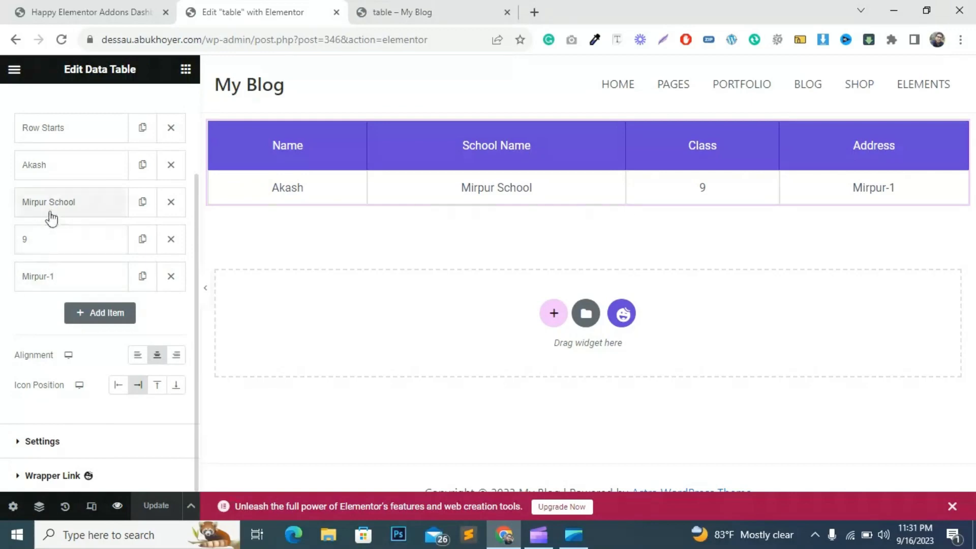
{"action": "left_click", "coordinate": [99, 319]}
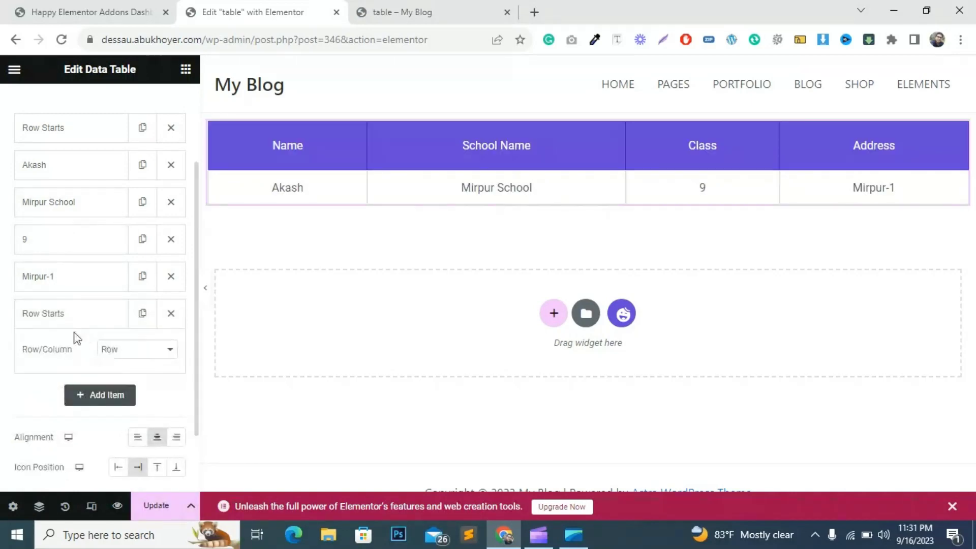
{"action": "left_click", "coordinate": [63, 316]}
{"action": "left_click", "coordinate": [63, 316]}
{"action": "left_click", "coordinate": [100, 399]}
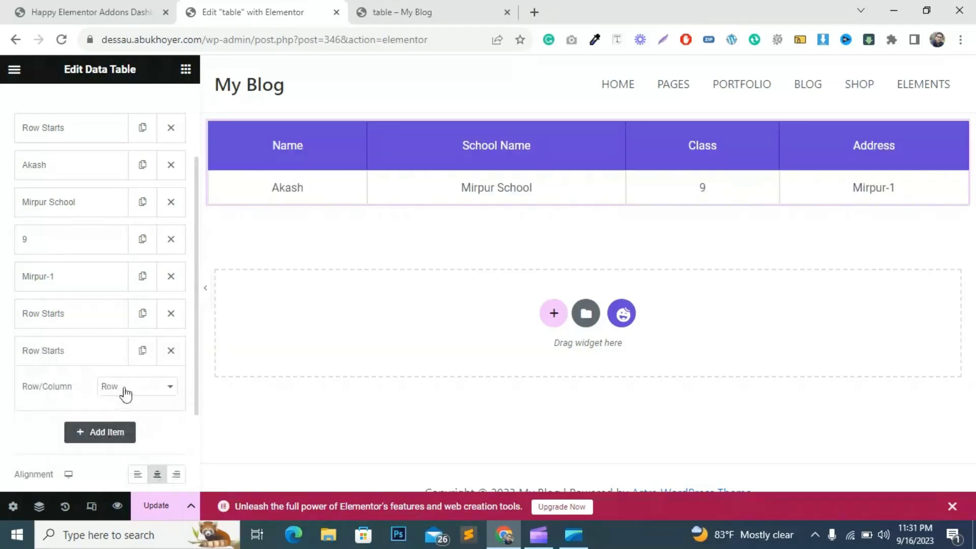
{"action": "left_click", "coordinate": [122, 390]}
{"action": "left_click", "coordinate": [118, 411]}
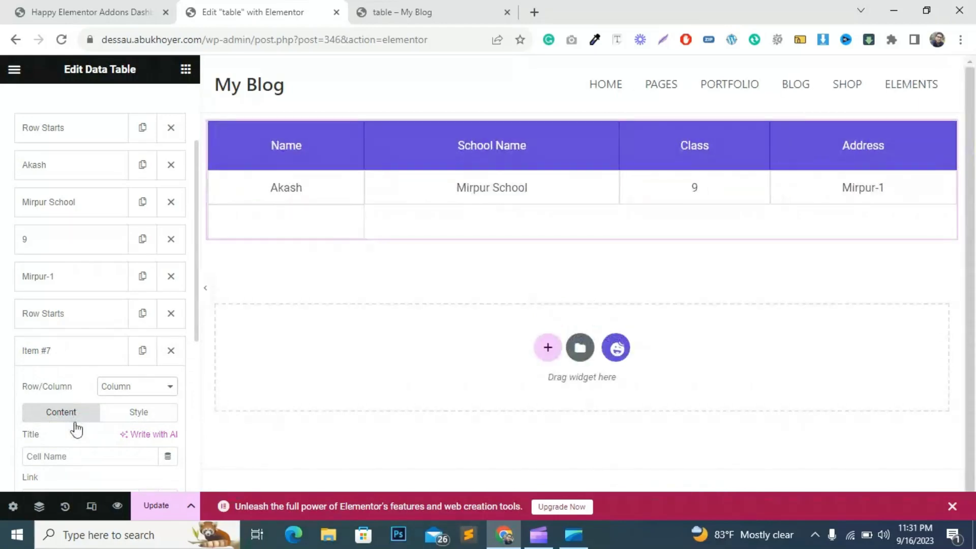
Step: Enter the second student's name as the title of the new row's first cell and collapse the item
{"action": "scroll", "coordinate": [66, 417], "scroll_direction": "down", "scroll_amount": 1}
{"action": "left_click", "coordinate": [58, 388]}
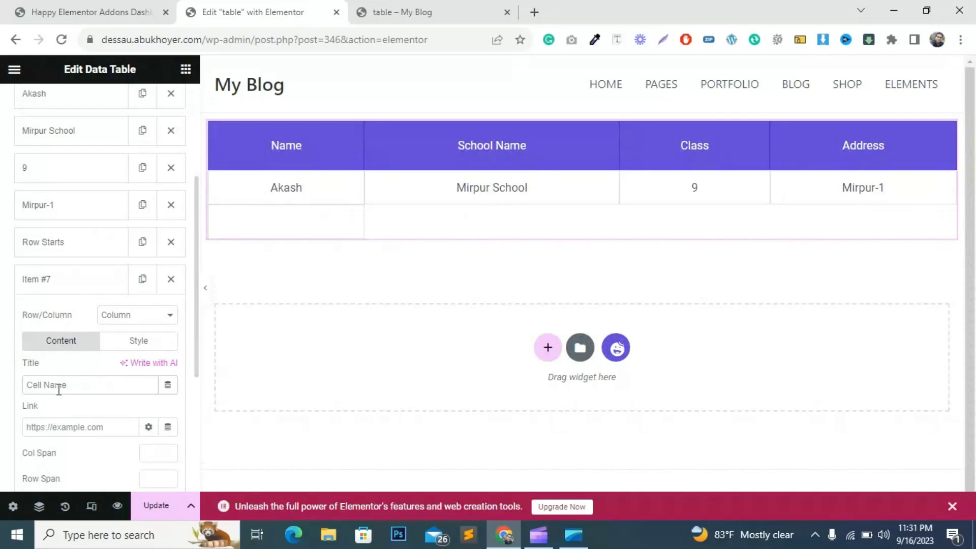
{"action": "type", "text": "R"}
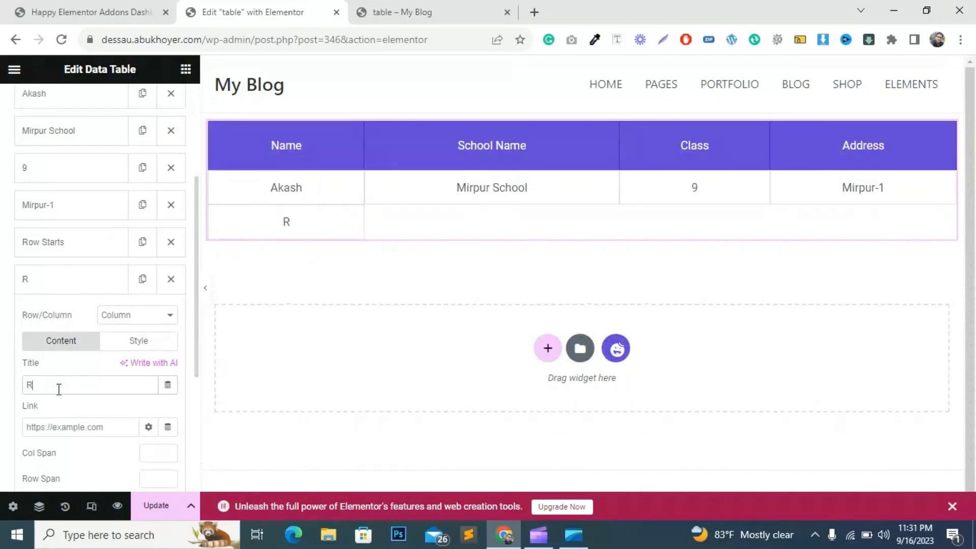
{"action": "type", "text": "obin"}
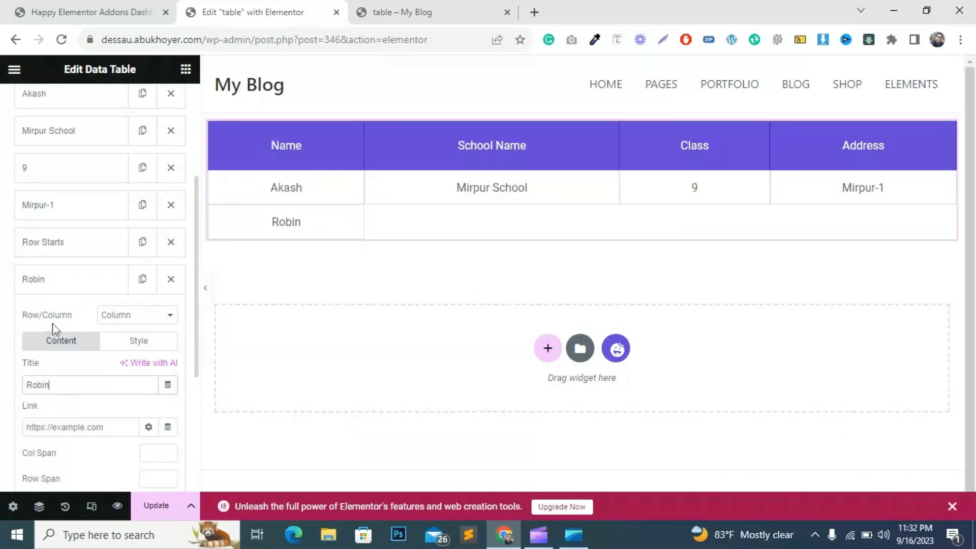
{"action": "left_click", "coordinate": [59, 283]}
Step: Add another item to the second row and set its Row/Column type to Column for the school name
{"action": "left_click", "coordinate": [105, 318]}
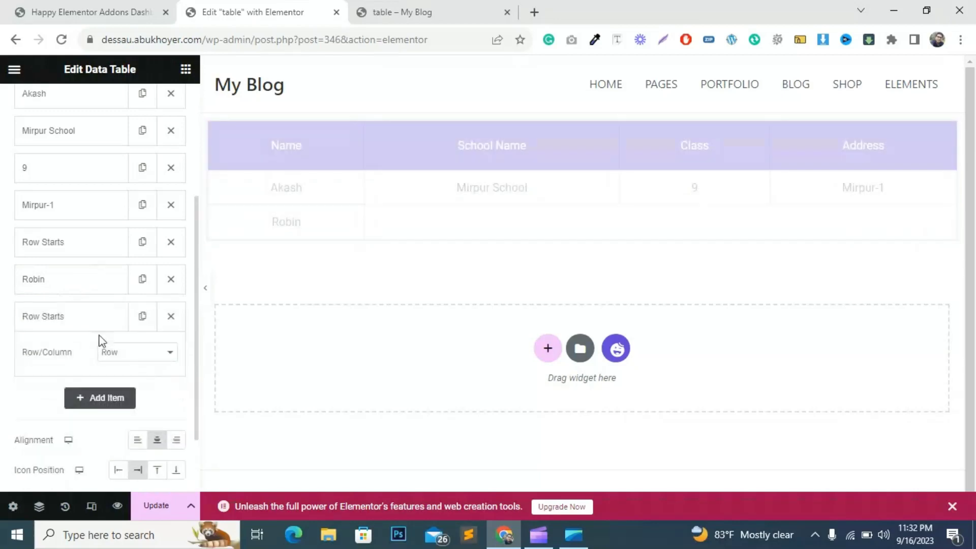
{"action": "left_click", "coordinate": [108, 351]}
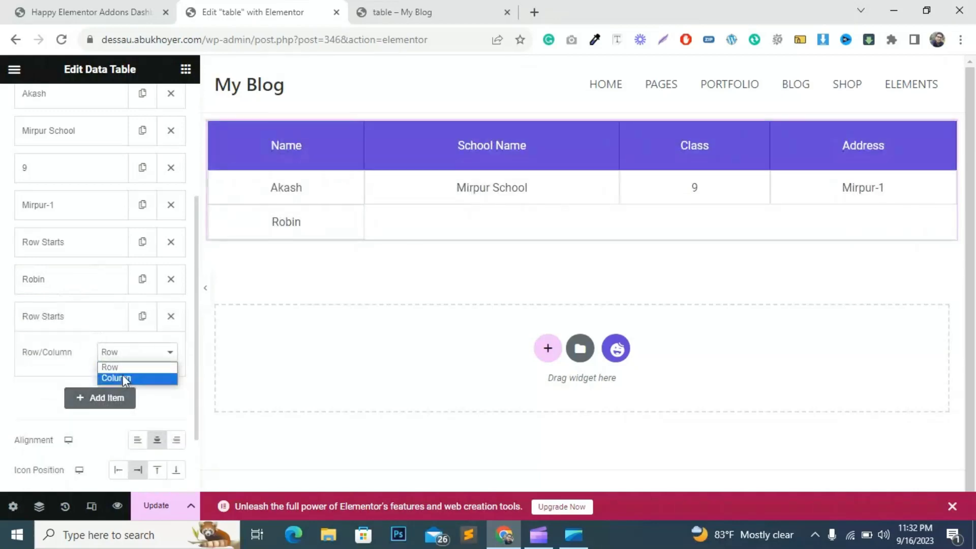
{"action": "left_click", "coordinate": [125, 378]}
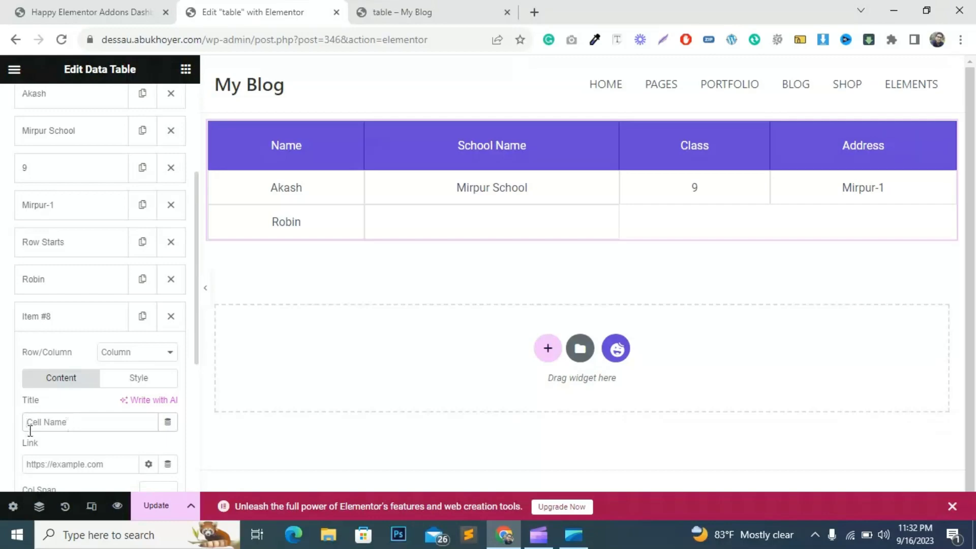
Step: Copy "Mirpur School" from the preview page and paste it as the title of the second row's school cell
{"action": "left_click", "coordinate": [422, 11]}
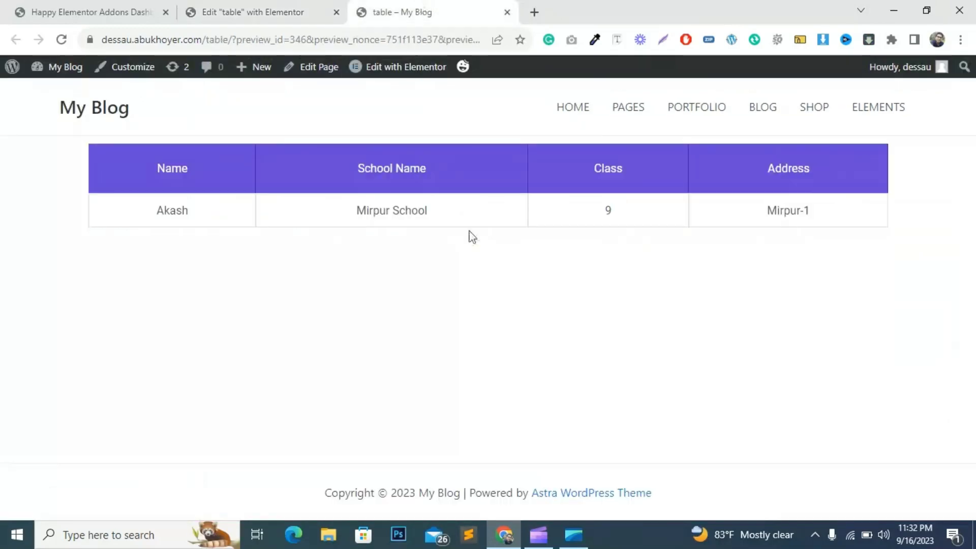
{"action": "left_click_drag", "start_coordinate": [444, 212], "coordinate": [365, 224]}
{"action": "right_click", "coordinate": [390, 216]}
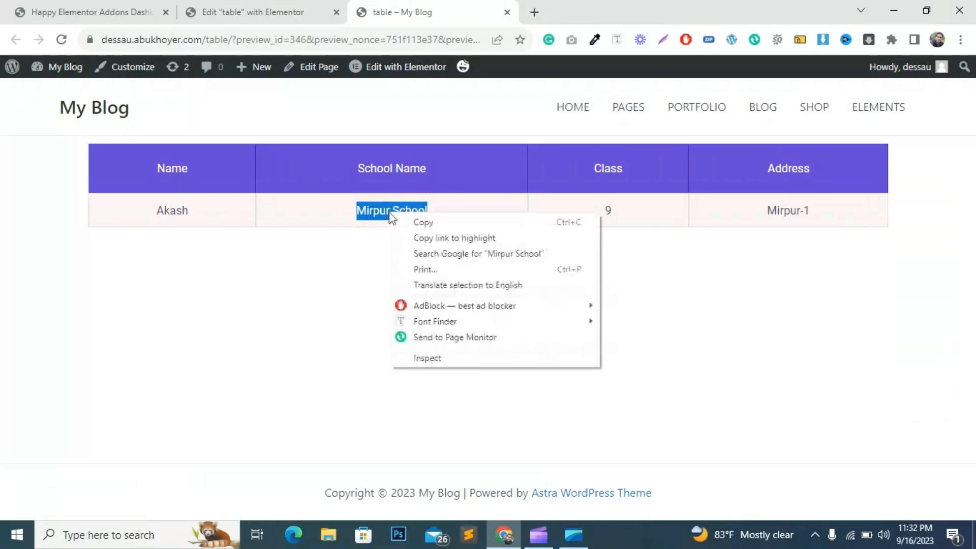
{"action": "left_click", "coordinate": [423, 222]}
{"action": "left_click", "coordinate": [231, 10]}
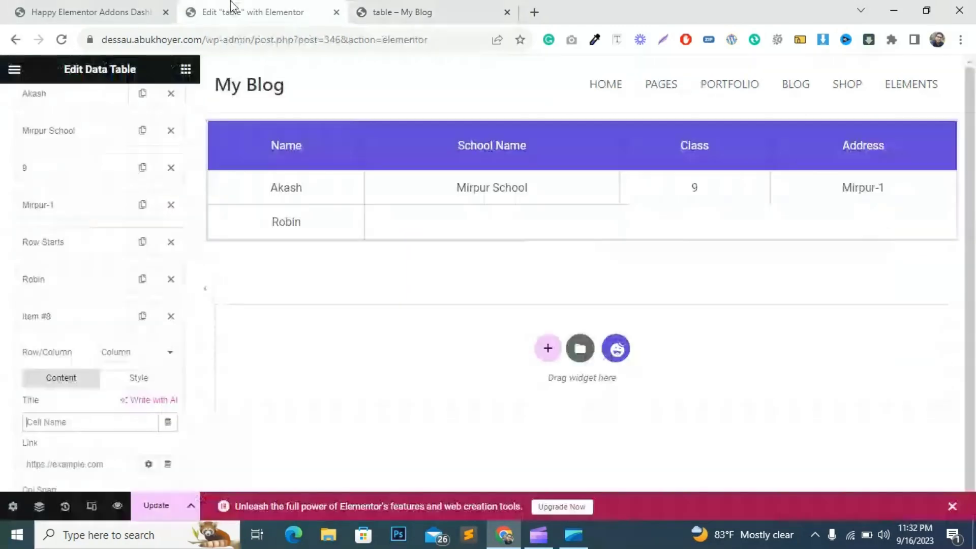
{"action": "right_click", "coordinate": [59, 421]}
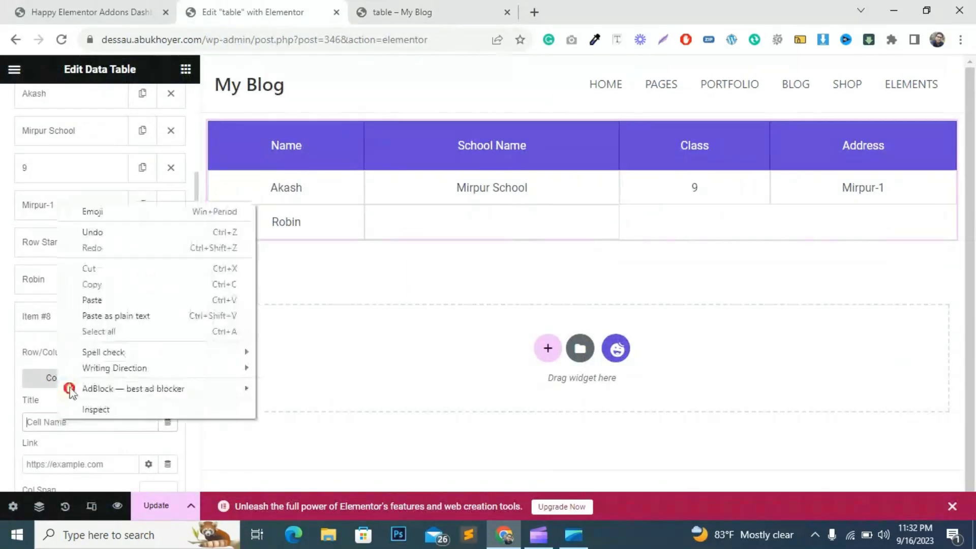
{"action": "left_click", "coordinate": [92, 300]}
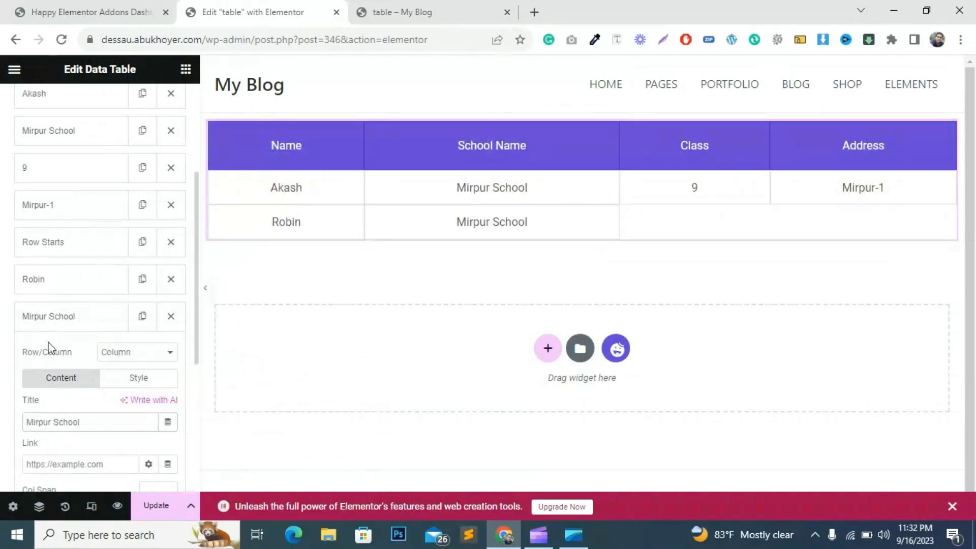
{"action": "left_click", "coordinate": [45, 320]}
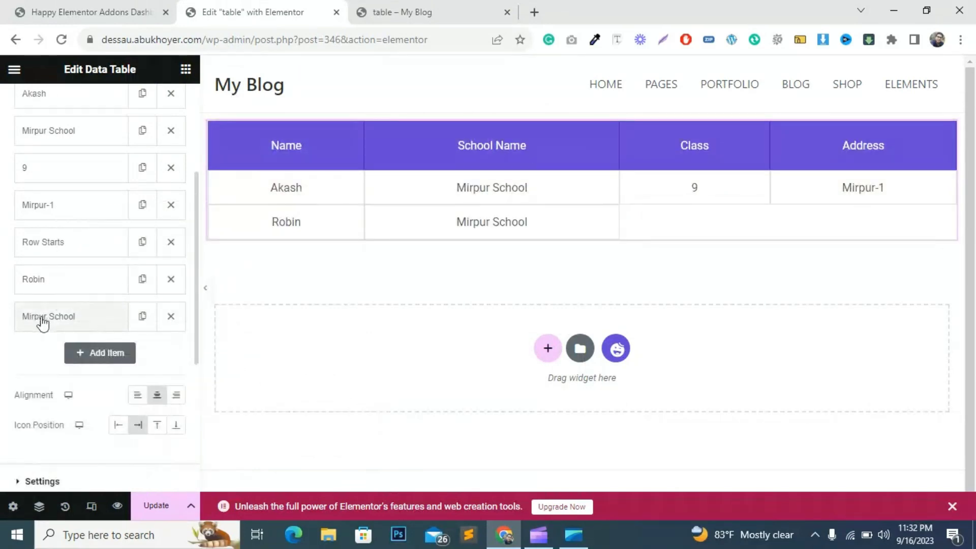
Step: Add a Column item for the second row's Class cell and set its title to 8
{"action": "left_click", "coordinate": [96, 353]}
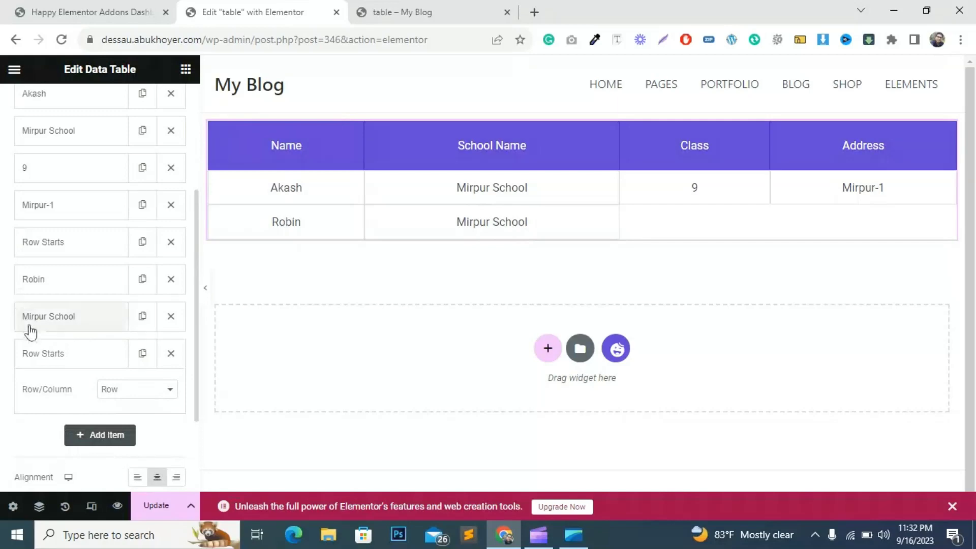
{"action": "left_click", "coordinate": [156, 397]}
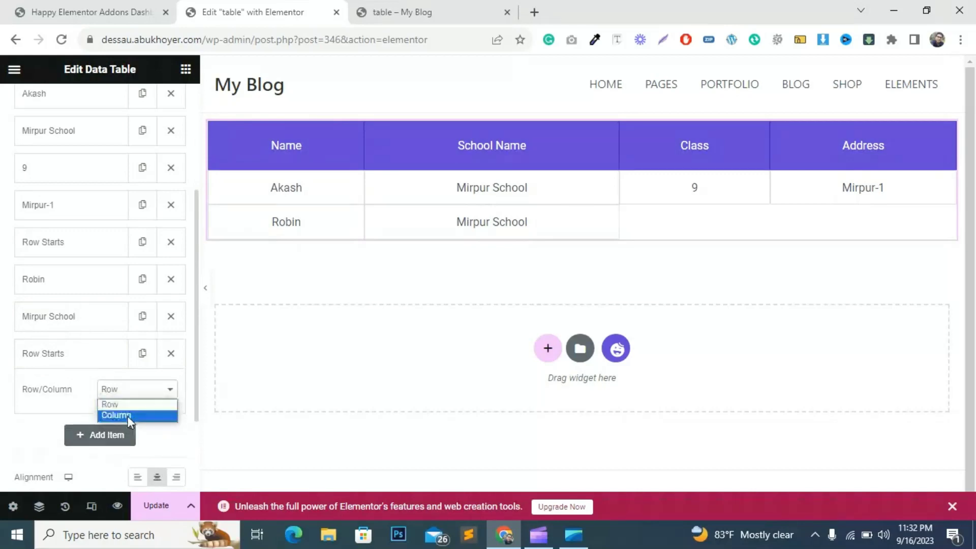
{"action": "left_click", "coordinate": [127, 416]}
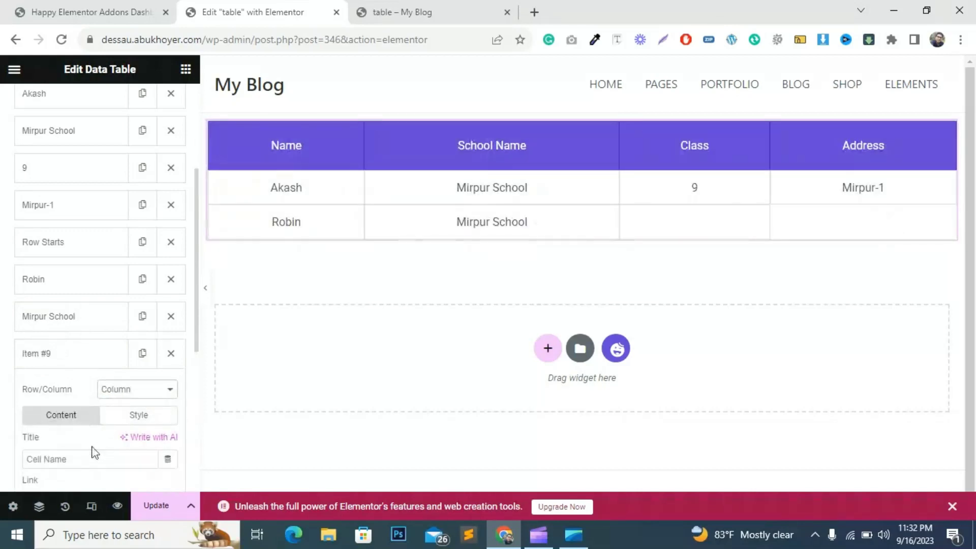
{"action": "left_click", "coordinate": [89, 453]}
{"action": "type", "text": "8"}
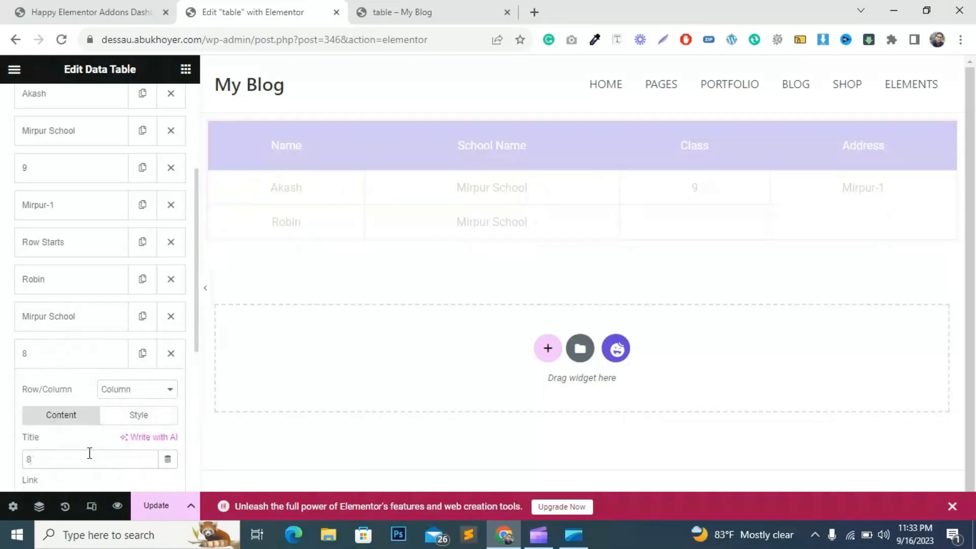
Step: Copy the first student's address from the preview page's table and return to the editor
{"action": "left_click", "coordinate": [481, 7]}
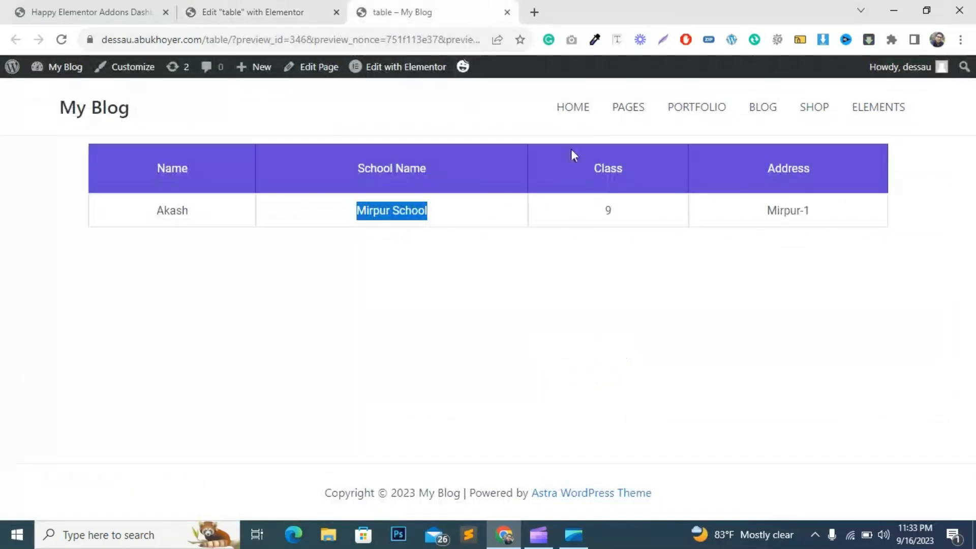
{"action": "left_click_drag", "start_coordinate": [828, 220], "coordinate": [764, 211]}
{"action": "right_click", "coordinate": [779, 215]}
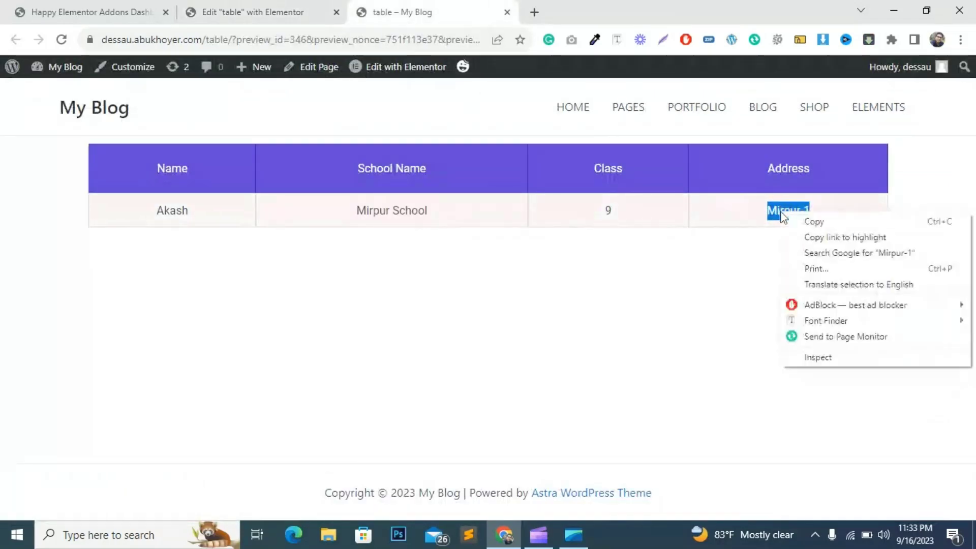
{"action": "left_click", "coordinate": [809, 221]}
{"action": "left_click", "coordinate": [251, 11]}
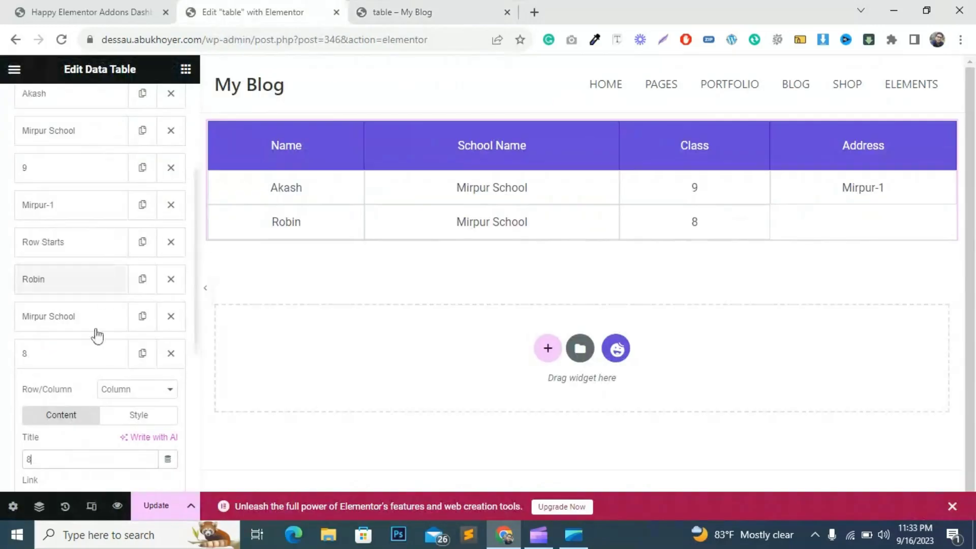
Step: Add a Column item at the end of the second row, paste the copied address as its title, and update the page
{"action": "scroll", "coordinate": [88, 374], "scroll_direction": "down", "scroll_amount": 3}
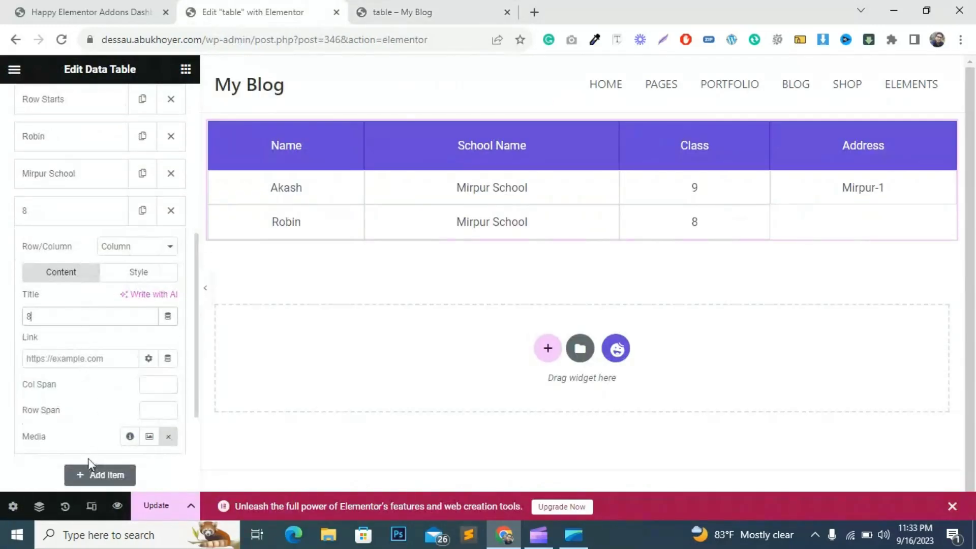
{"action": "left_click", "coordinate": [94, 474]}
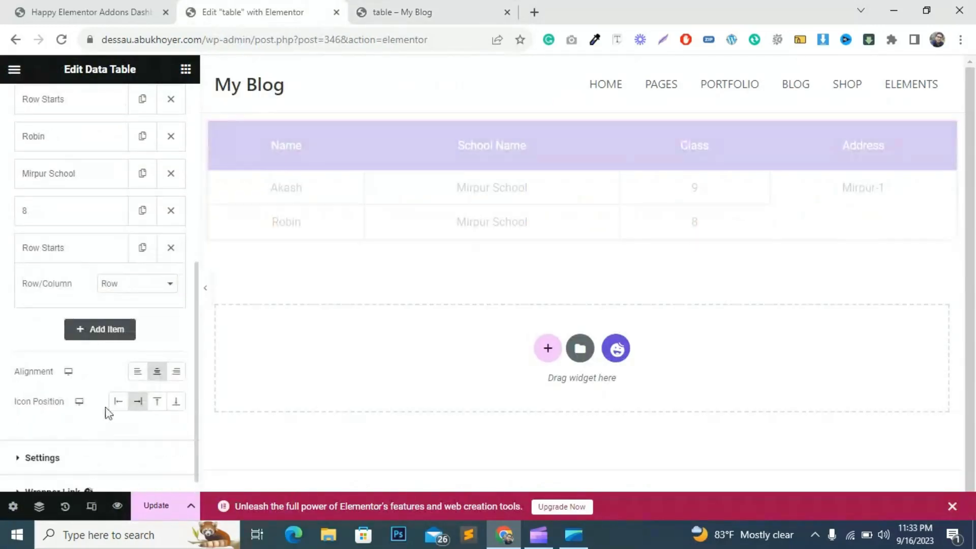
{"action": "left_click", "coordinate": [142, 284]}
{"action": "left_click", "coordinate": [131, 309]}
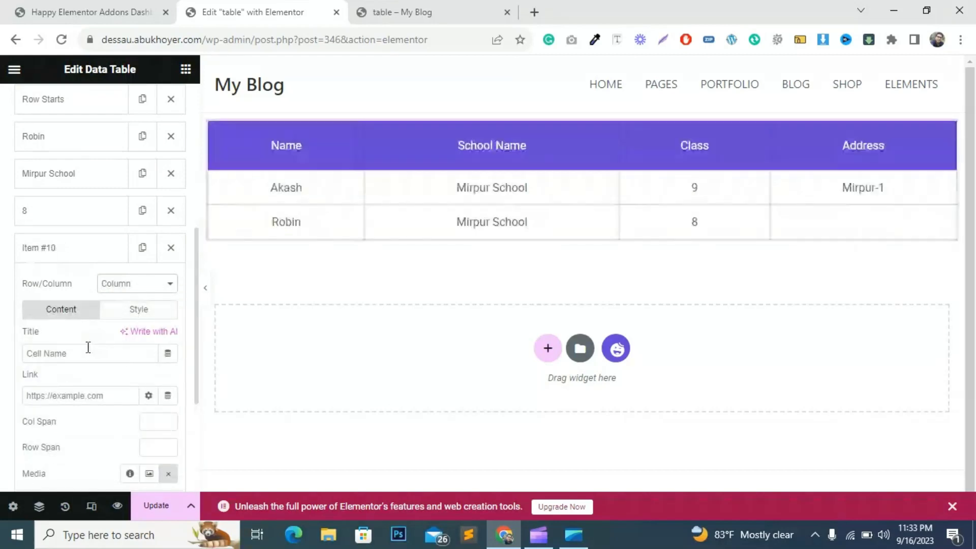
{"action": "right_click", "coordinate": [88, 348]}
{"action": "left_click", "coordinate": [90, 238]}
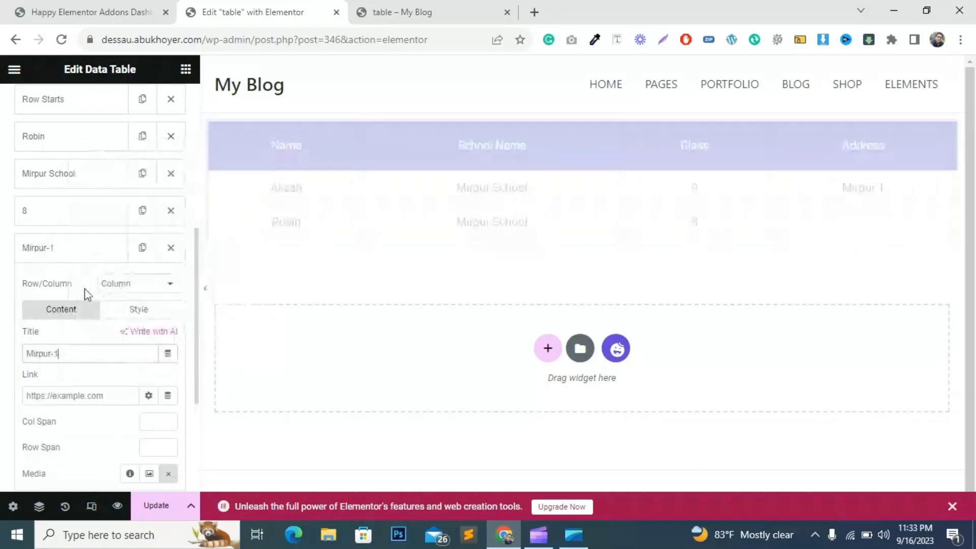
{"action": "left_click", "coordinate": [156, 512]}
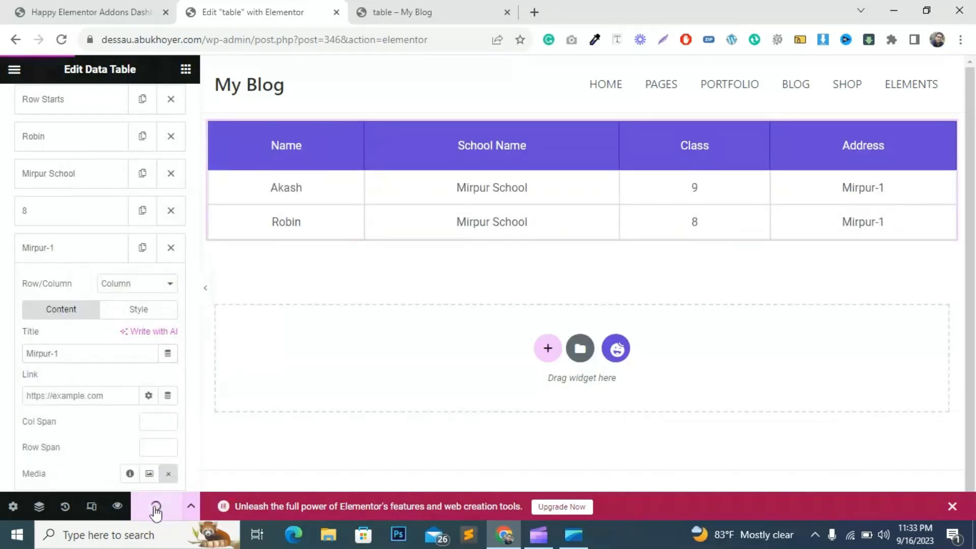
Step: Start a third table row with a Row item and add a Column item after it
{"action": "scroll", "coordinate": [99, 431], "scroll_direction": "down", "scroll_amount": 3}
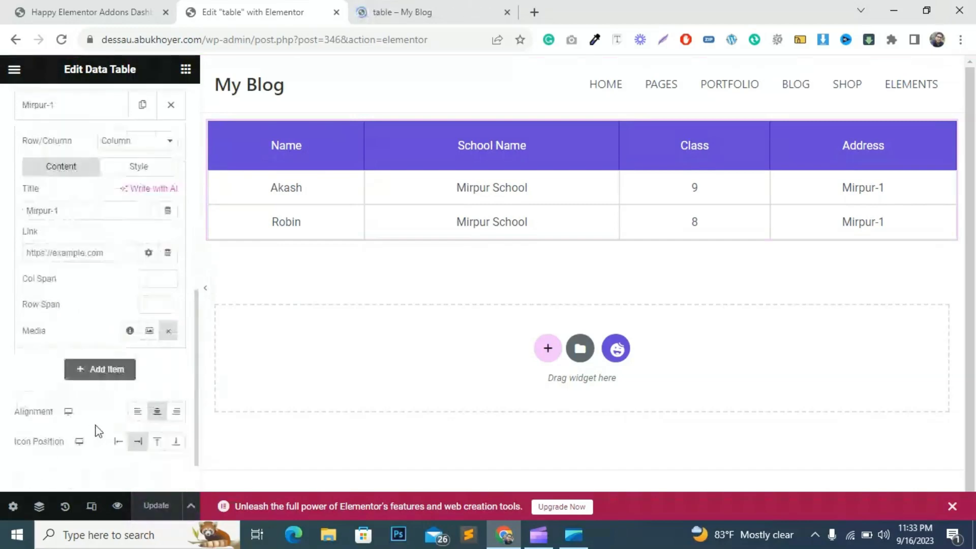
{"action": "left_click", "coordinate": [100, 370]}
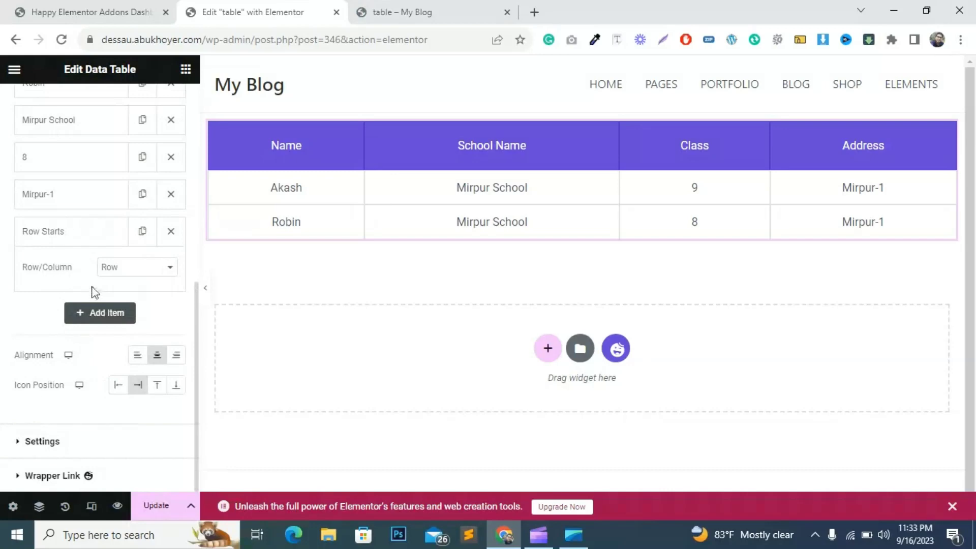
{"action": "left_click", "coordinate": [99, 313]}
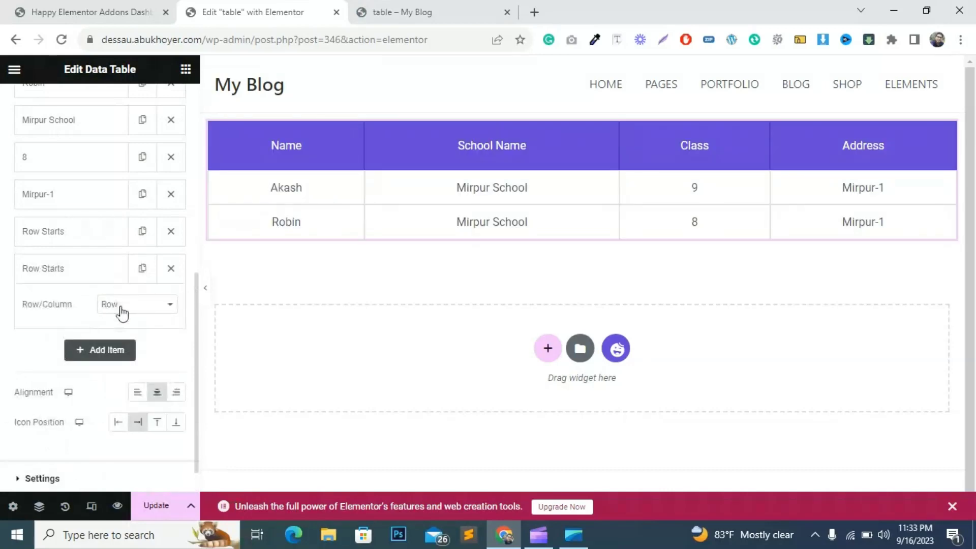
{"action": "left_click", "coordinate": [119, 305]}
{"action": "left_click", "coordinate": [121, 329]}
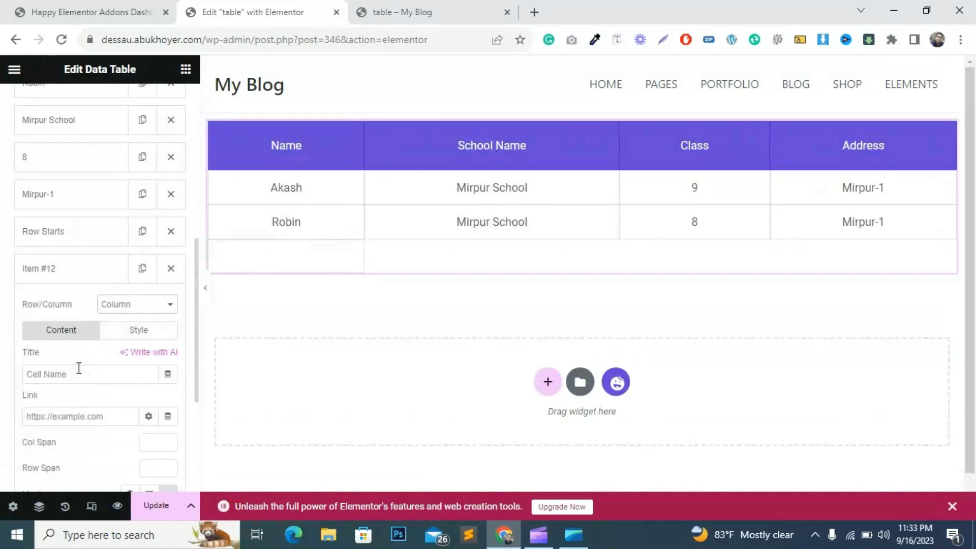
Step: Enter the third student's name, with a capital initial, as the title of the third row's Name cell
{"action": "left_click", "coordinate": [74, 375]}
{"action": "type", "text": "ha"}
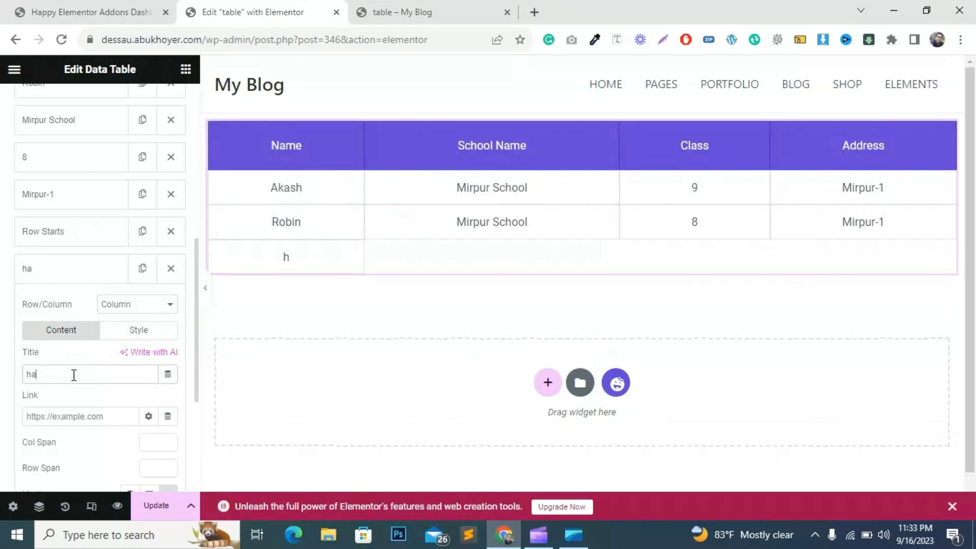
{"action": "type", "text": "sibul"}
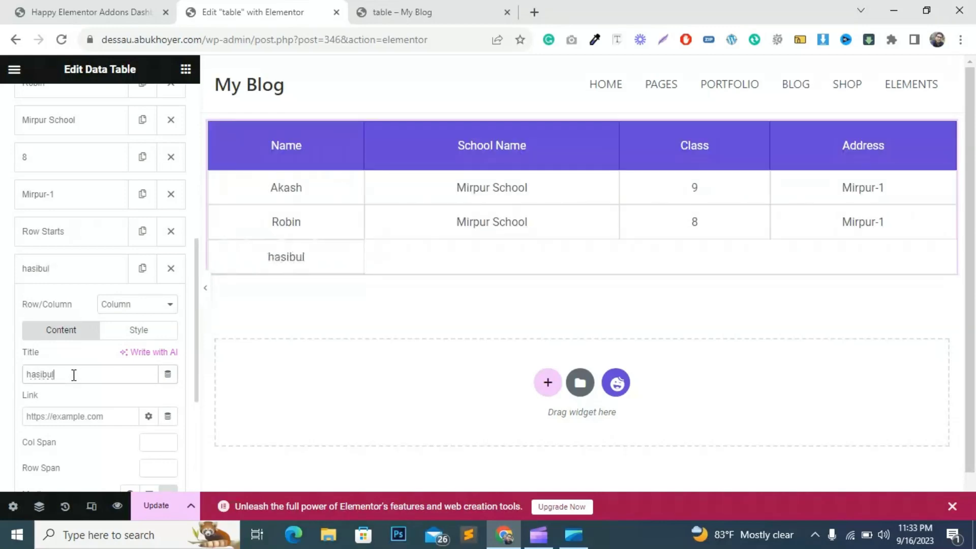
{"action": "right_click", "coordinate": [35, 375]}
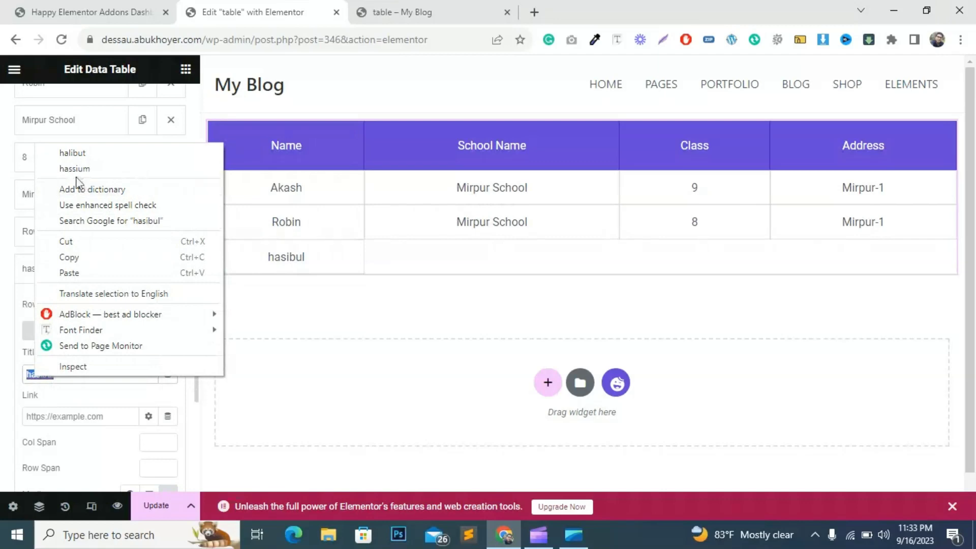
{"action": "left_click", "coordinate": [37, 375]}
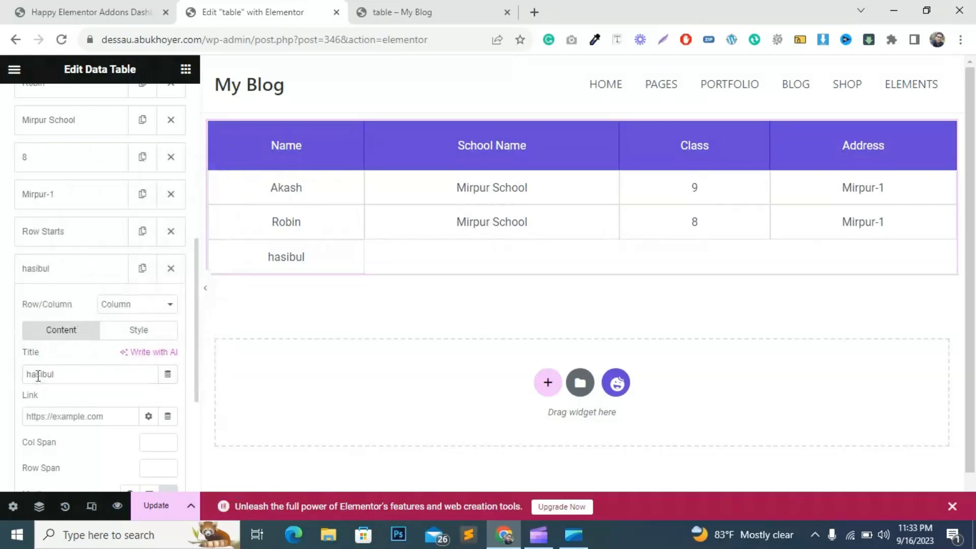
{"action": "left_click_drag", "start_coordinate": [31, 375], "coordinate": [21, 377]}
{"action": "type", "text": "S"}
{"action": "key", "text": "BackSpace"}
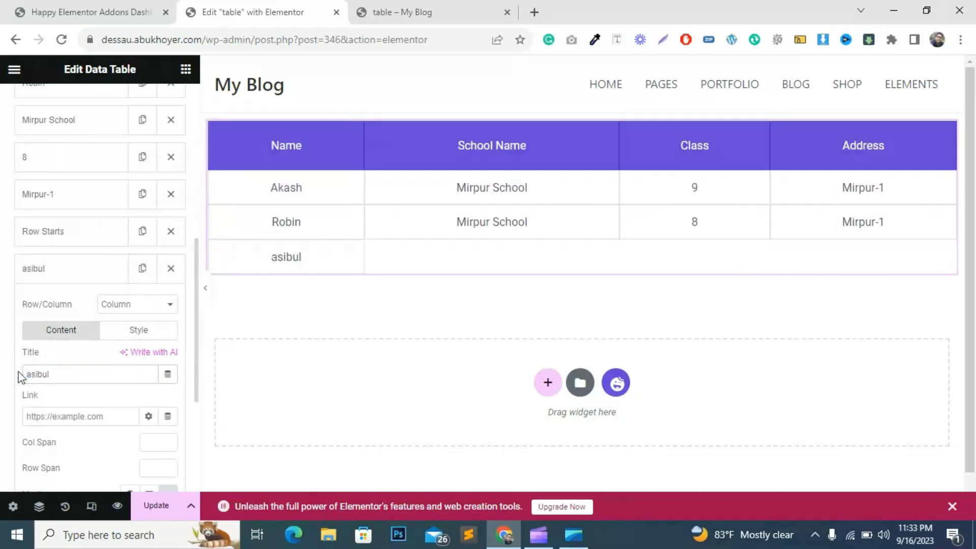
{"action": "type", "text": "H"}
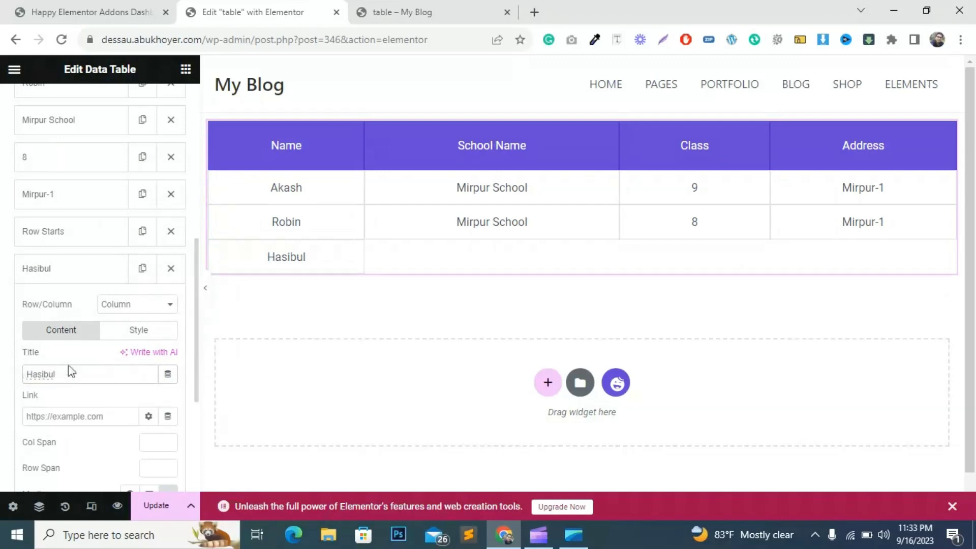
{"action": "left_click", "coordinate": [66, 277]}
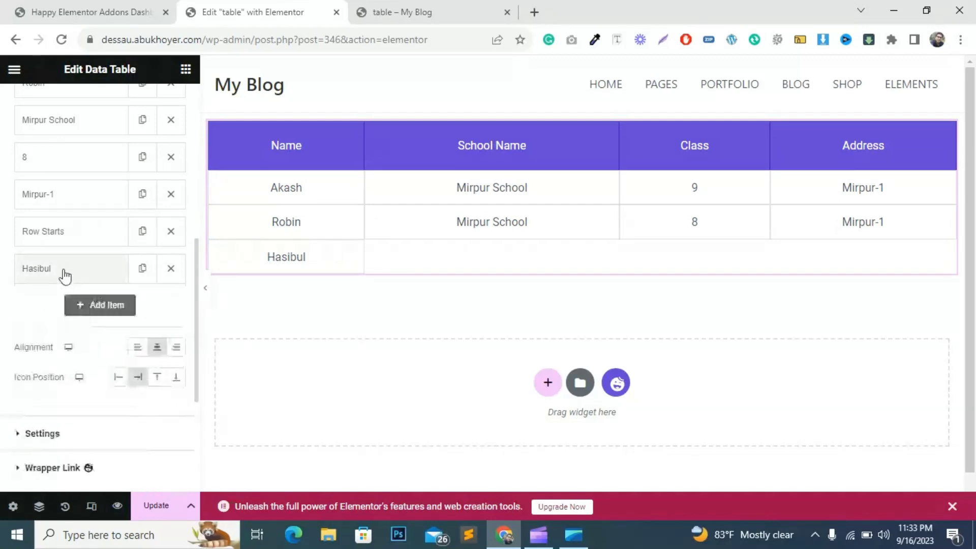
Step: Duplicate the third row's Name item, copy "Mirpur School" from the preview page's table, and return to the editor
{"action": "left_click", "coordinate": [141, 272]}
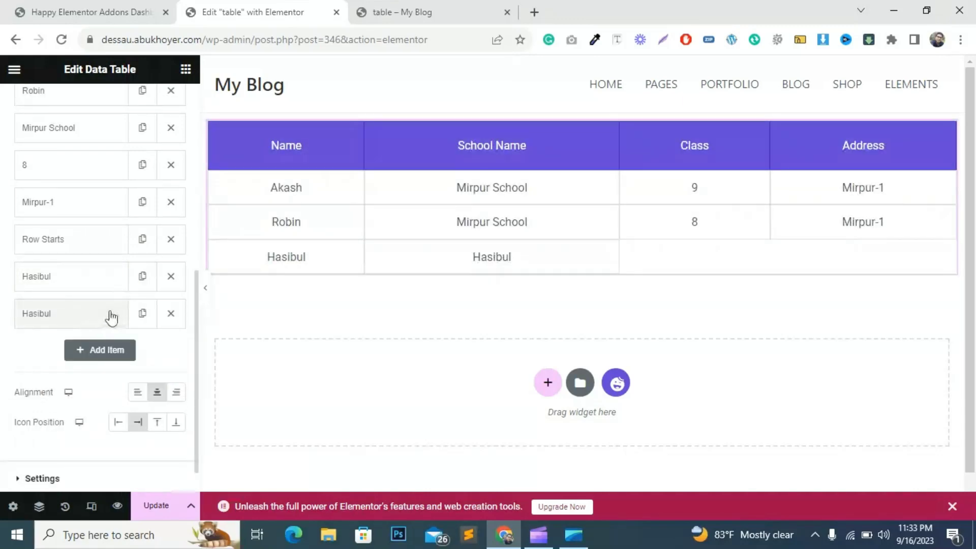
{"action": "left_click", "coordinate": [468, 11]}
{"action": "left_click_drag", "start_coordinate": [448, 244], "coordinate": [356, 245]}
{"action": "right_click", "coordinate": [372, 247]}
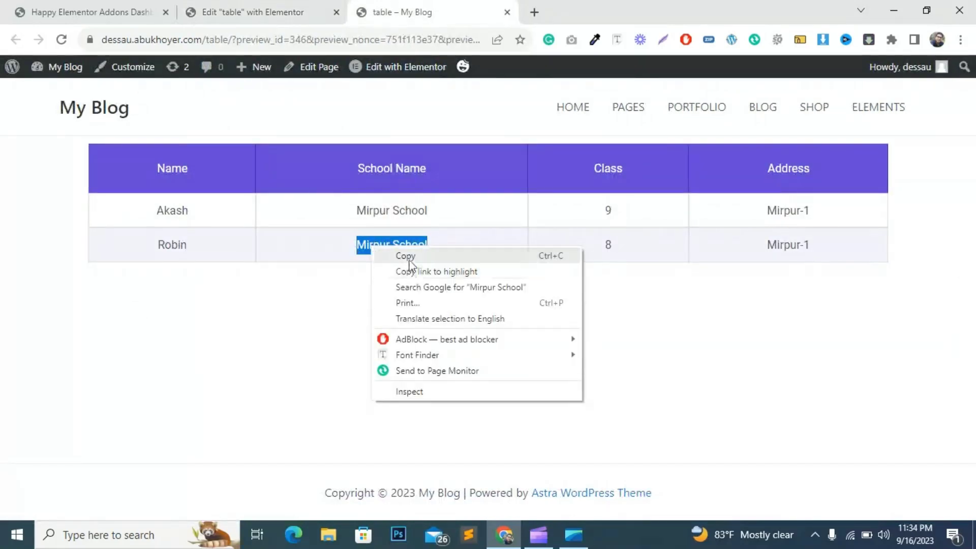
{"action": "left_click", "coordinate": [409, 257]}
{"action": "left_click", "coordinate": [252, 12]}
Step: Replace the duplicated item's title with the copied "Mirpur School" to fill the third row's School Name cell
{"action": "left_click", "coordinate": [52, 317]}
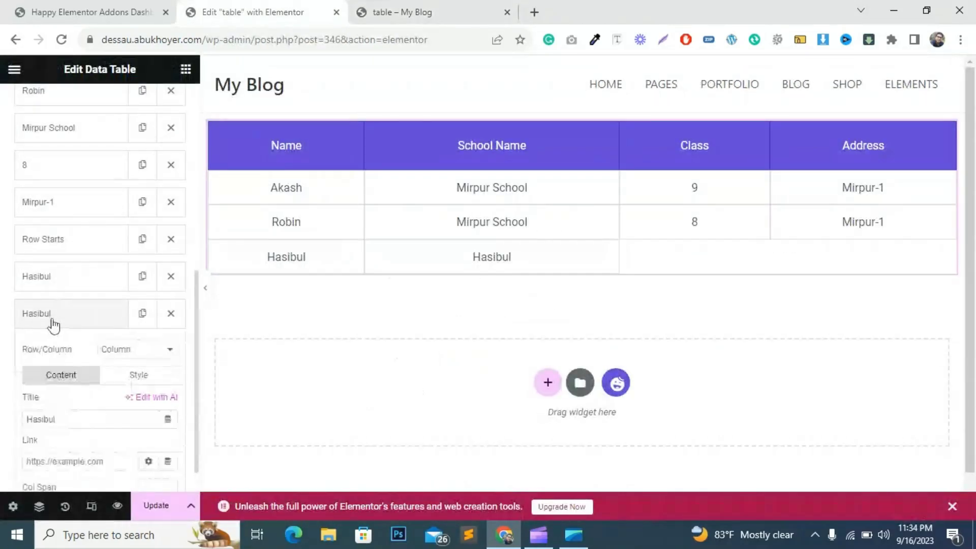
{"action": "scroll", "coordinate": [61, 330], "scroll_direction": "down", "scroll_amount": 2}
{"action": "left_click_drag", "start_coordinate": [73, 353], "coordinate": [27, 350]}
{"action": "right_click", "coordinate": [26, 351]}
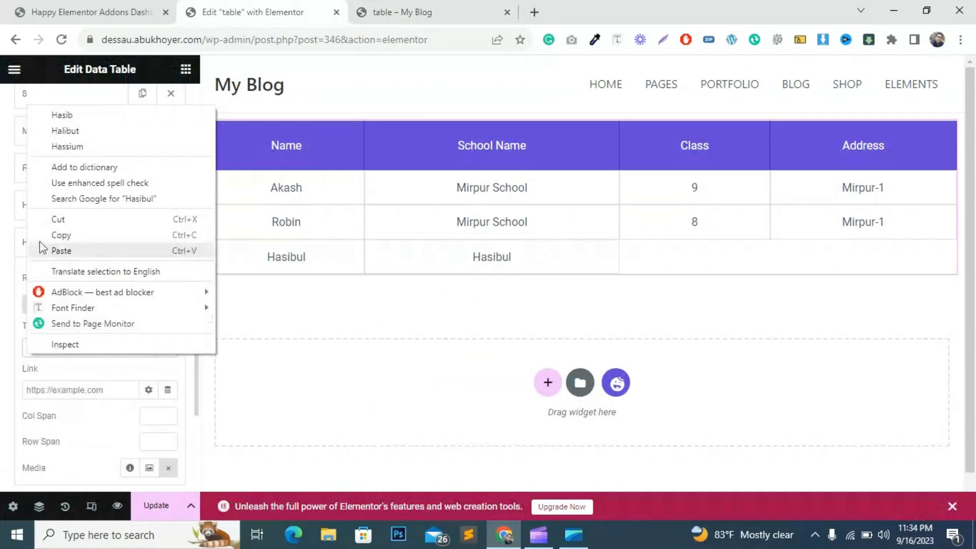
{"action": "left_click", "coordinate": [61, 251]}
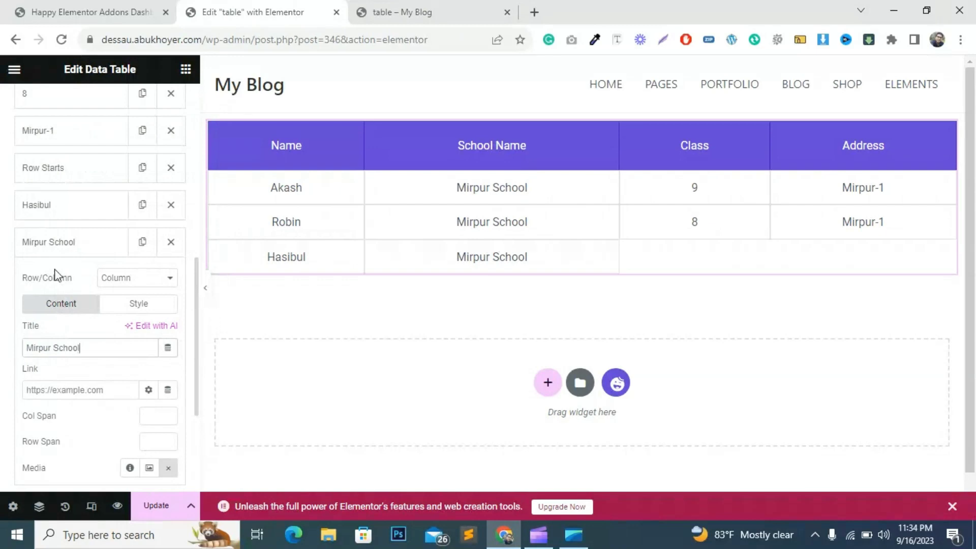
{"action": "left_click", "coordinate": [55, 241]}
Step: Add a Column item for the third row's Class cell and set its title to 6
{"action": "left_click", "coordinate": [100, 284]}
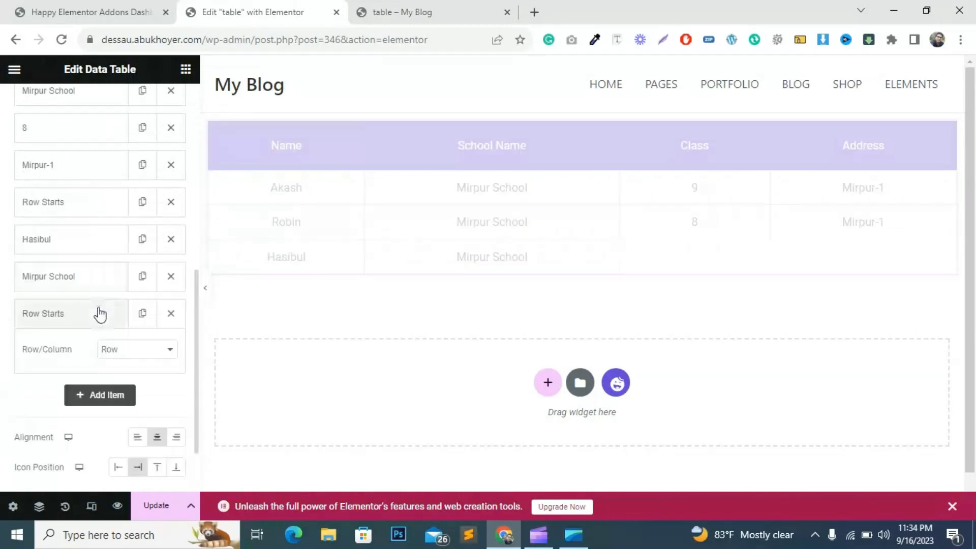
{"action": "left_click", "coordinate": [144, 354]}
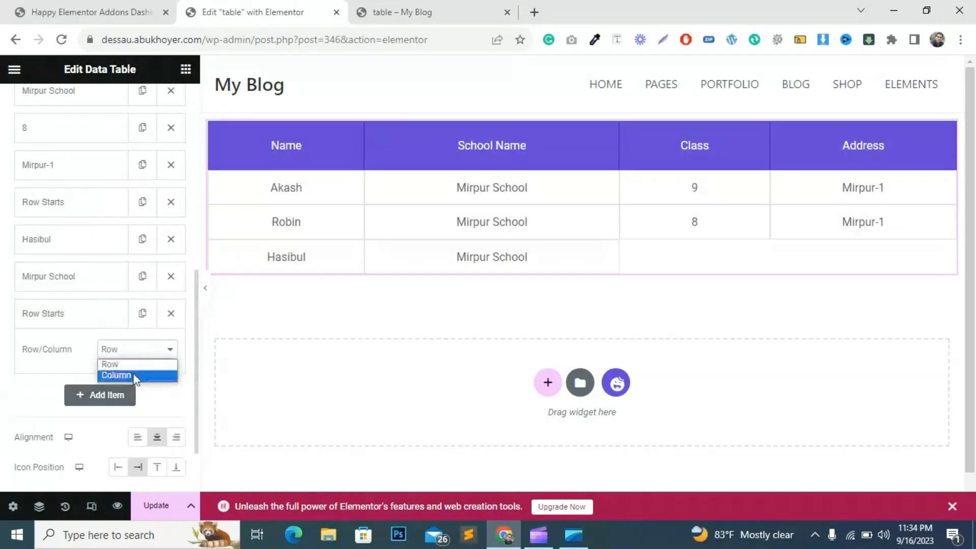
{"action": "left_click", "coordinate": [133, 374]}
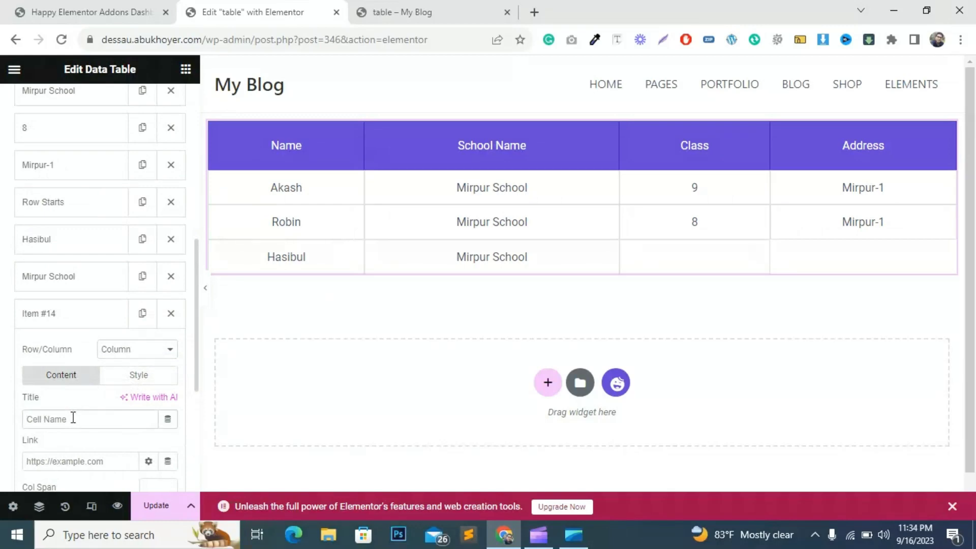
{"action": "type", "text": "6"}
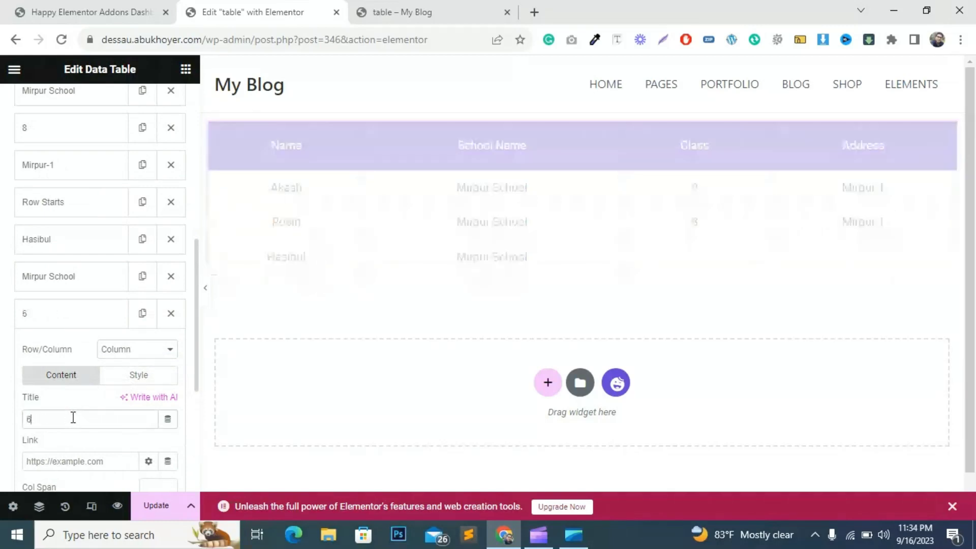
{"action": "left_click", "coordinate": [51, 324]}
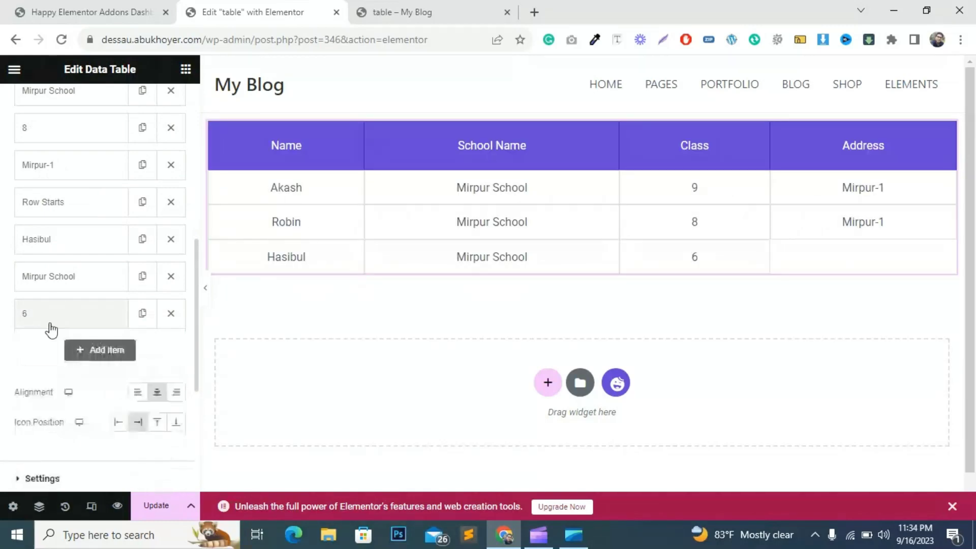
Step: Add an item after the third row's Class cell, copy the second student's address from the preview page, and return to the editor
{"action": "left_click", "coordinate": [96, 350]}
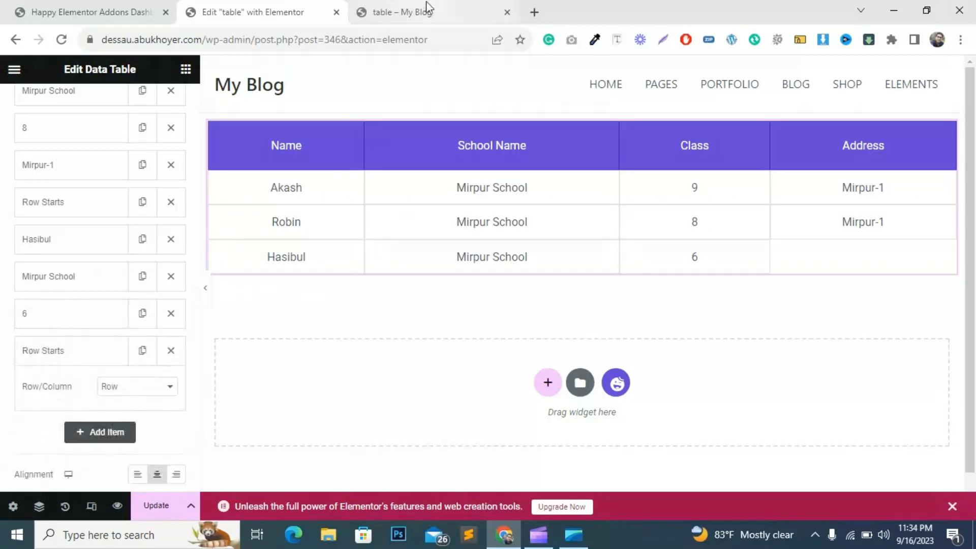
{"action": "left_click", "coordinate": [428, 12]}
{"action": "left_click_drag", "start_coordinate": [816, 248], "coordinate": [768, 252]}
{"action": "right_click", "coordinate": [769, 250]}
{"action": "left_click", "coordinate": [798, 254]}
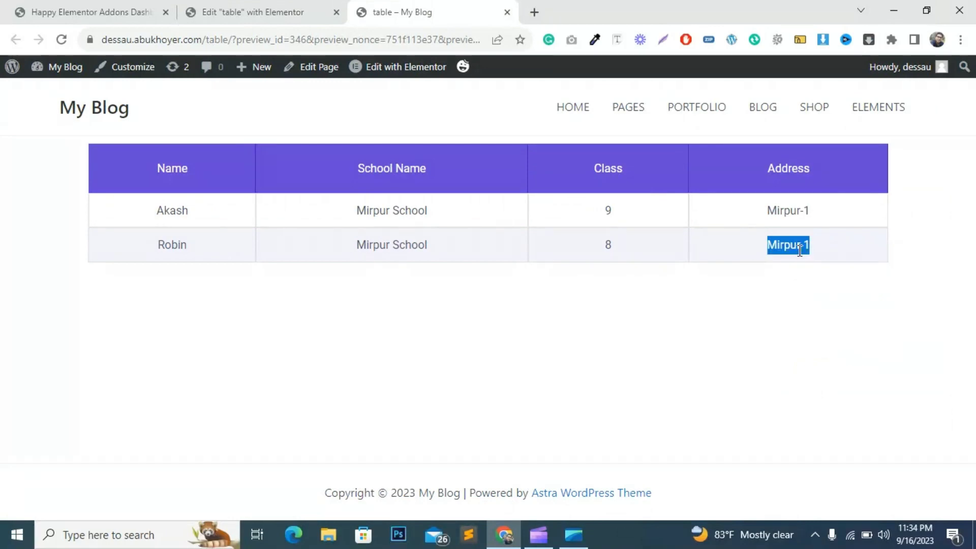
{"action": "left_click", "coordinate": [244, 11]}
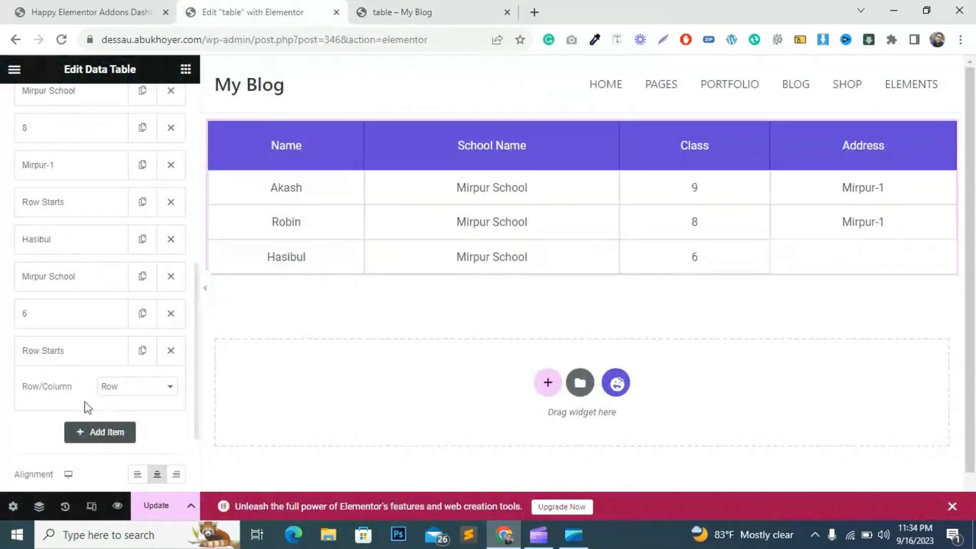
Step: Change the new item to Column, paste the copied address as its title, and append 0 to it
{"action": "left_click", "coordinate": [129, 393]}
{"action": "left_click", "coordinate": [116, 416]}
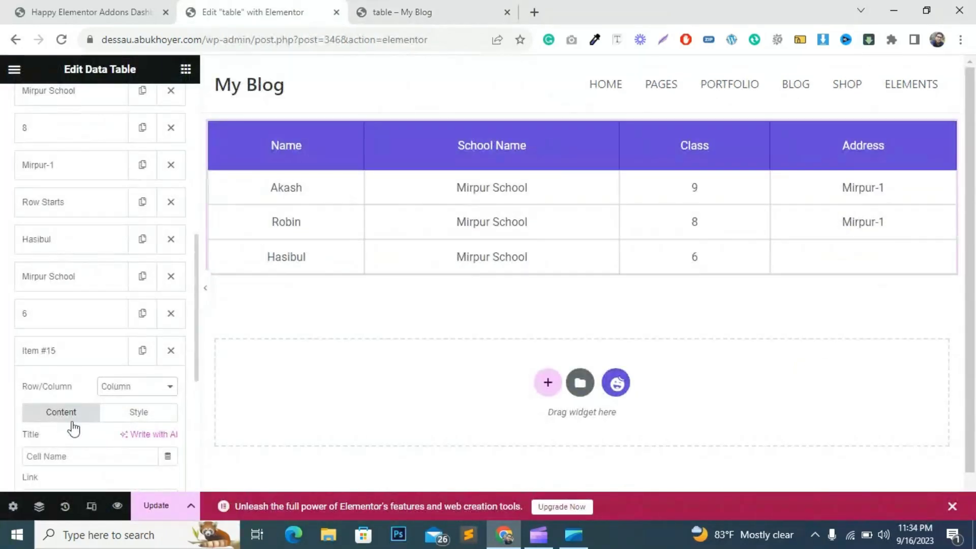
{"action": "scroll", "coordinate": [36, 354], "scroll_direction": "down", "scroll_amount": 3}
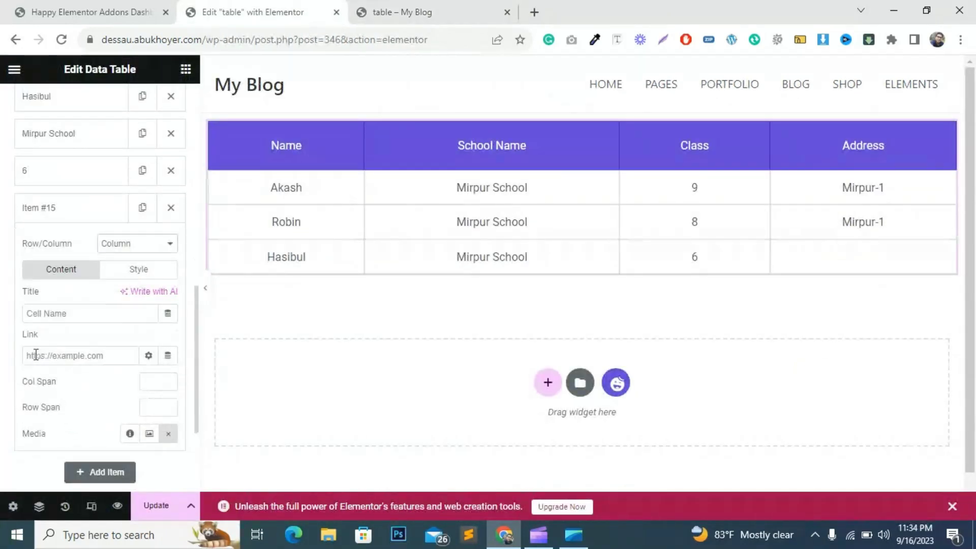
{"action": "right_click", "coordinate": [55, 313]}
{"action": "left_click", "coordinate": [89, 193]}
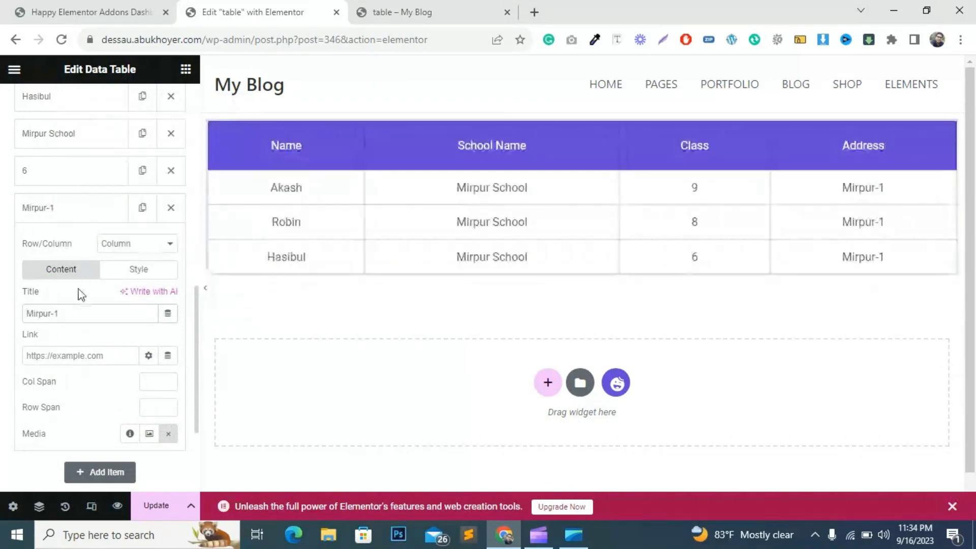
{"action": "type", "text": "0"}
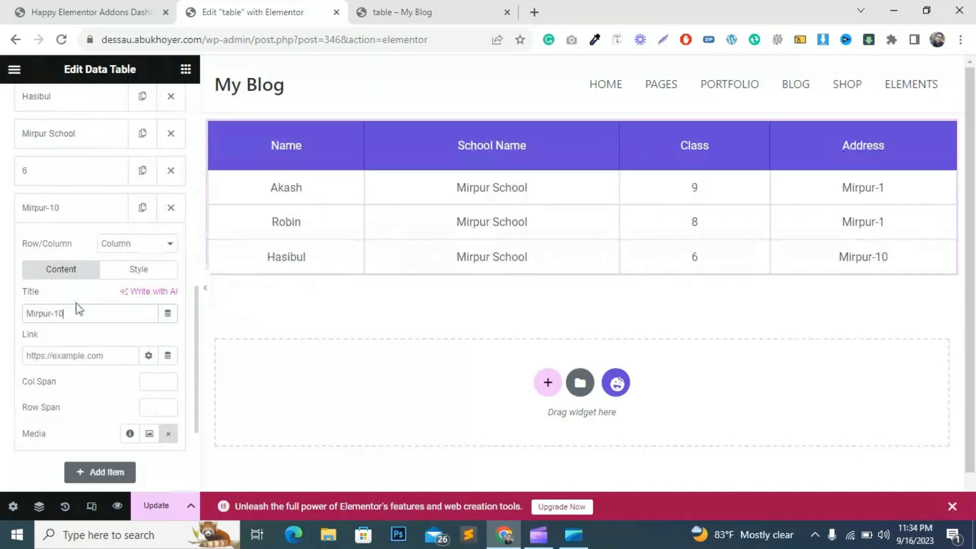
{"action": "left_click", "coordinate": [64, 220]}
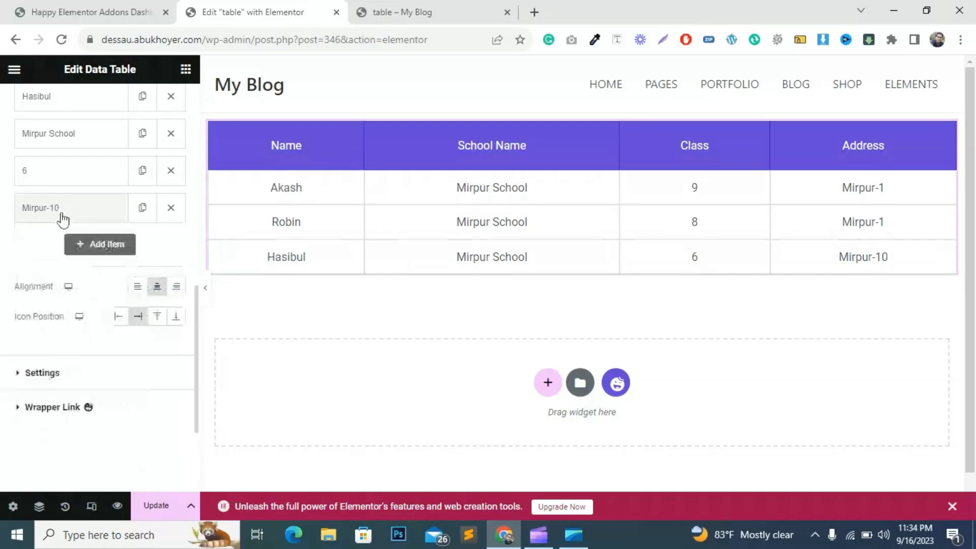
Step: Start a fourth table row with a Row item and add a Column item after it
{"action": "left_click", "coordinate": [102, 245]}
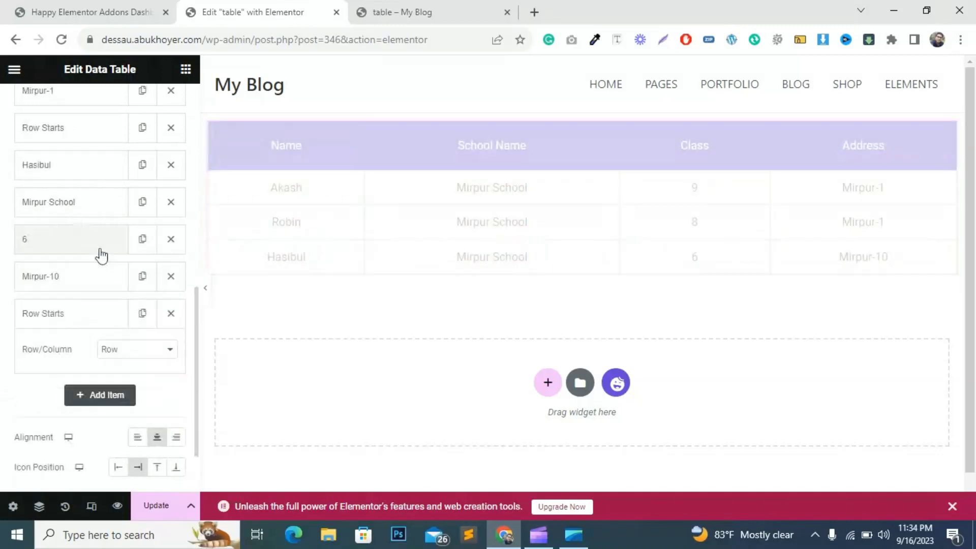
{"action": "scroll", "coordinate": [100, 305], "scroll_direction": "down", "scroll_amount": 2}
{"action": "left_click", "coordinate": [112, 313]}
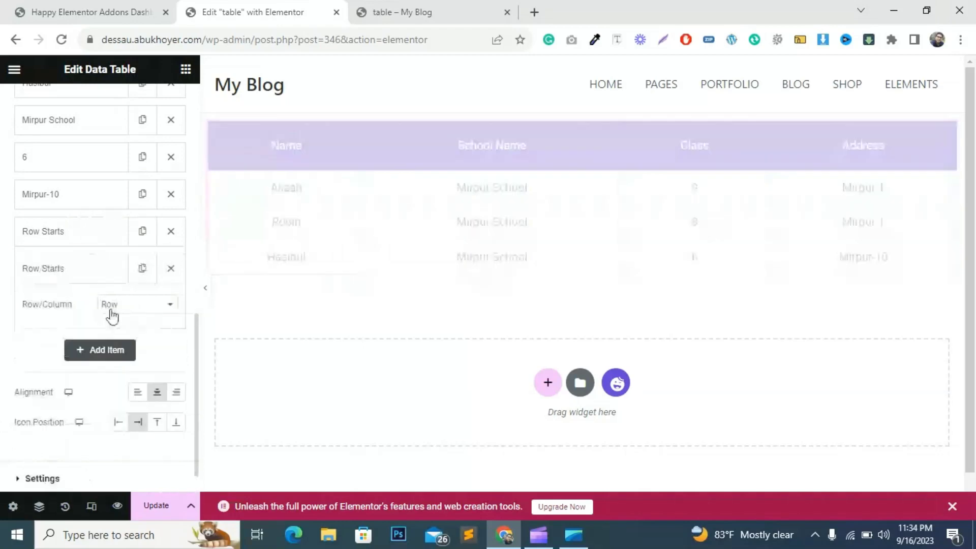
{"action": "left_click", "coordinate": [110, 307]}
{"action": "left_click", "coordinate": [111, 330]}
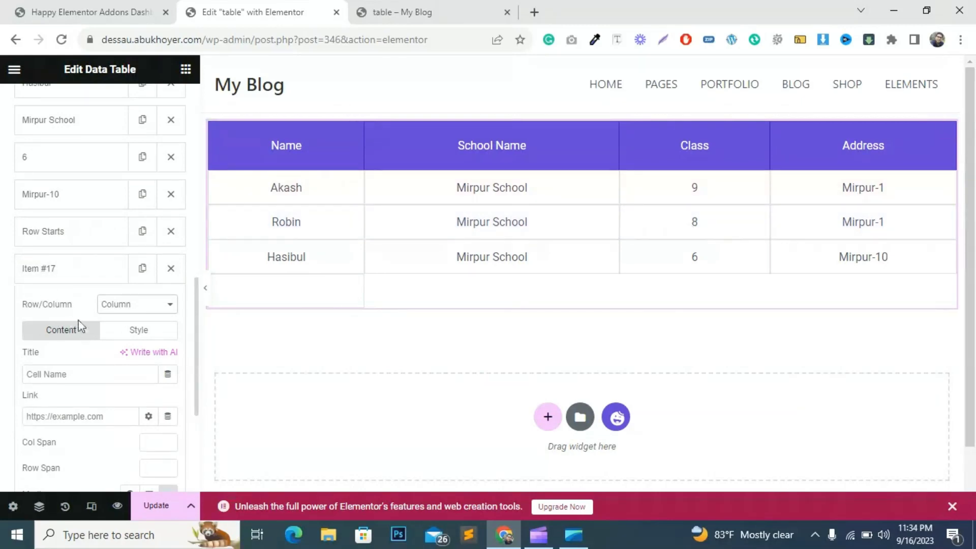
Step: Enter the fourth student's name as the title of the fourth row's Name cell
{"action": "left_click", "coordinate": [65, 366]}
{"action": "type", "text": "A"}
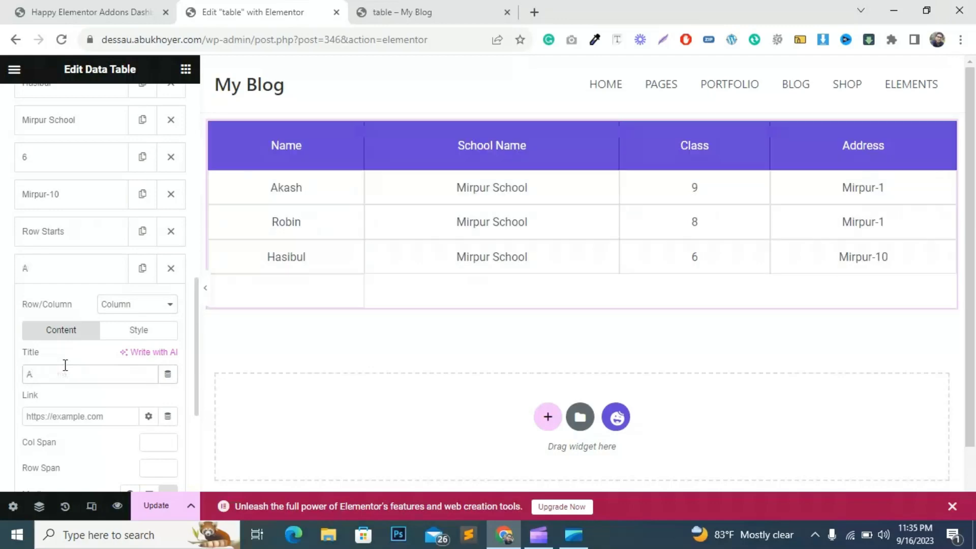
{"action": "type", "text": "na"}
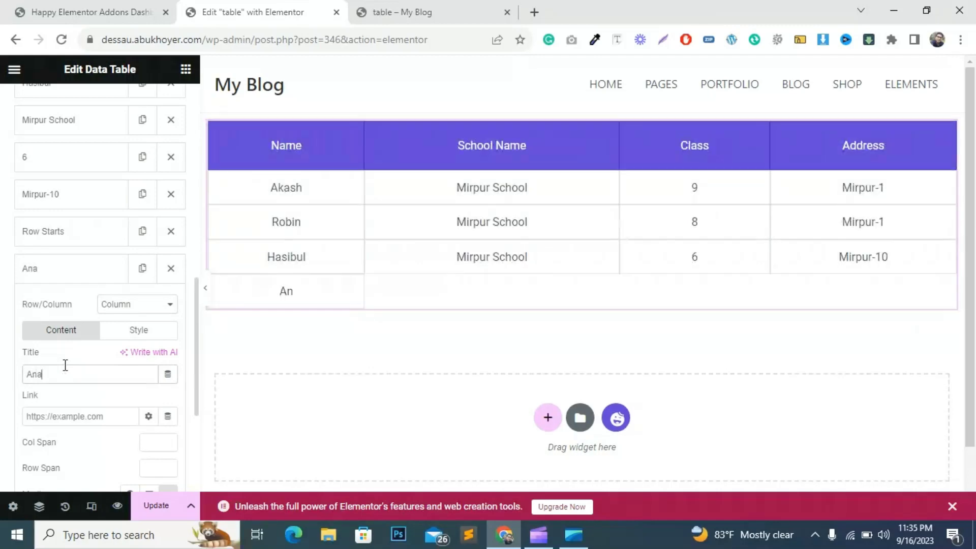
{"action": "type", "text": "rul"}
{"action": "left_click", "coordinate": [64, 274]}
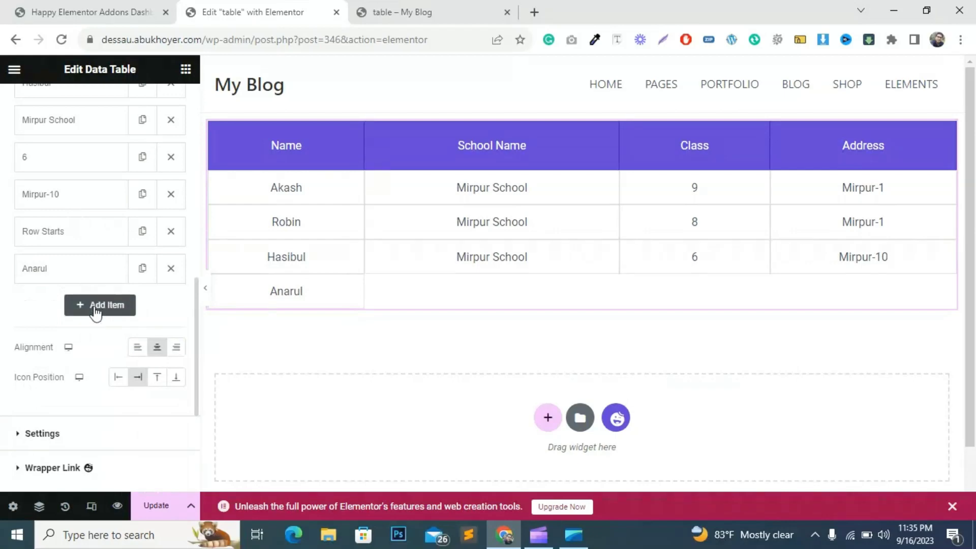
Step: Copy "Mirpur School" from the second row of the preview page's table and return to the editor
{"action": "left_click", "coordinate": [407, 7]}
{"action": "left_click_drag", "start_coordinate": [451, 249], "coordinate": [357, 252]}
{"action": "right_click", "coordinate": [357, 254]}
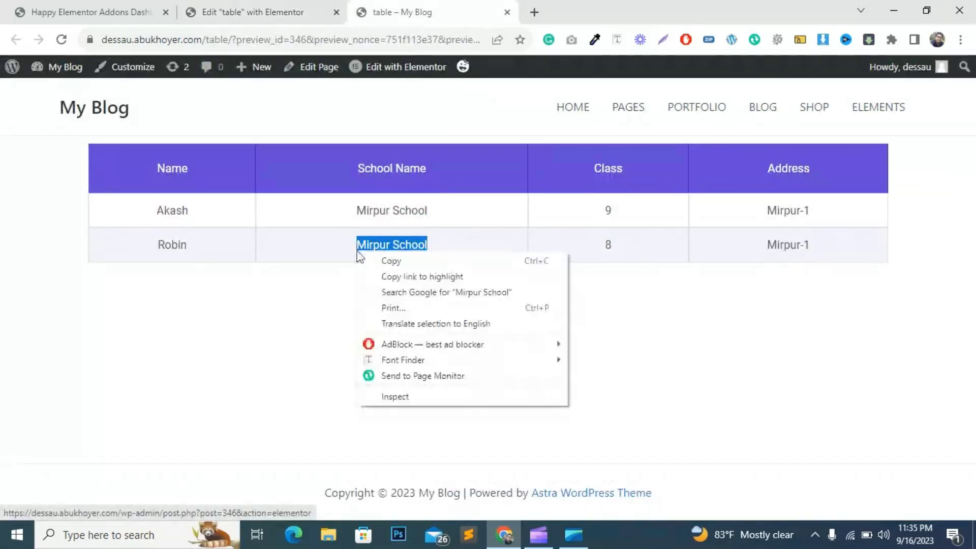
{"action": "left_click", "coordinate": [393, 260]}
{"action": "left_click", "coordinate": [246, 8]}
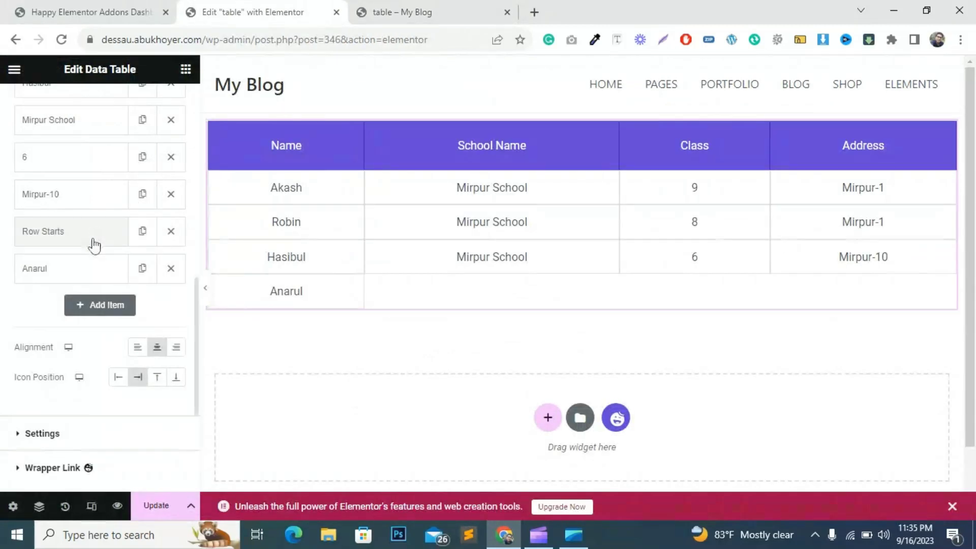
Step: Add a Column item to the fourth row and paste "Mirpur School" as its title
{"action": "left_click", "coordinate": [98, 308]}
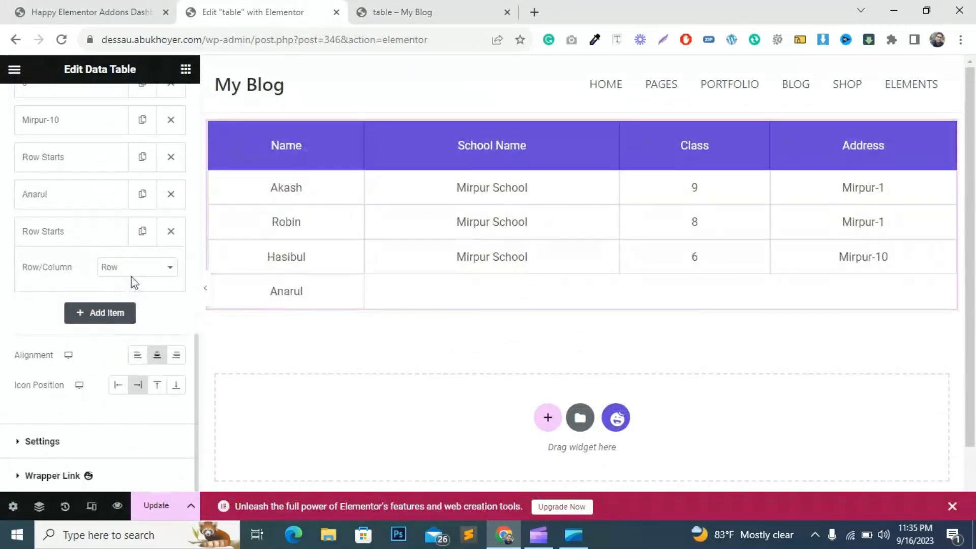
{"action": "left_click", "coordinate": [133, 267]}
{"action": "left_click", "coordinate": [124, 294]}
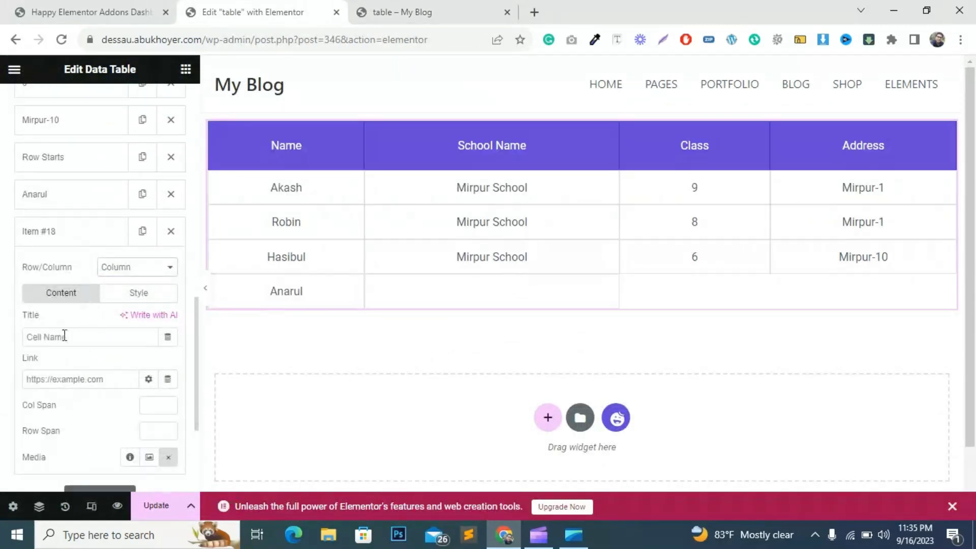
{"action": "right_click", "coordinate": [64, 337]}
{"action": "left_click", "coordinate": [107, 216]}
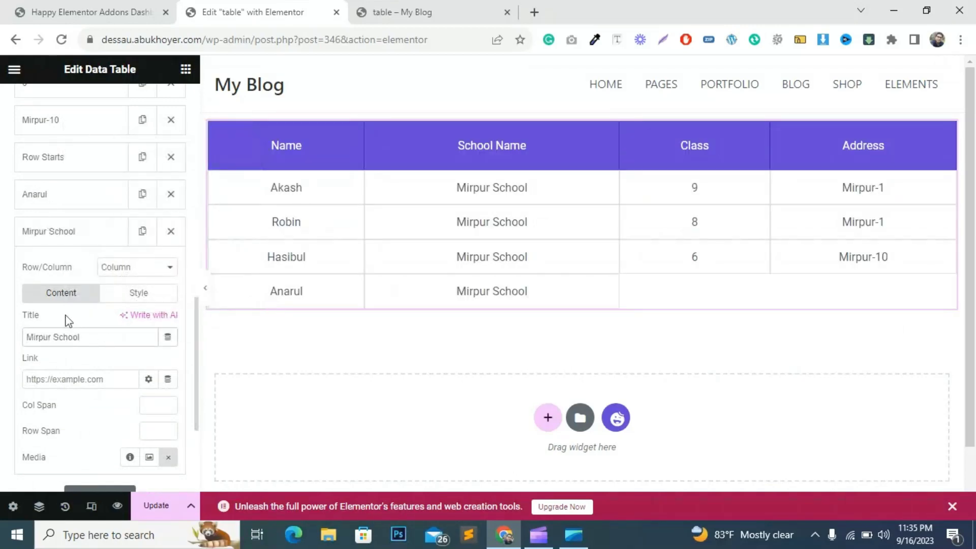
Step: Add another Column item for the fourth row's Class cell and title it 10
{"action": "left_click", "coordinate": [60, 235]}
{"action": "left_click", "coordinate": [108, 268]}
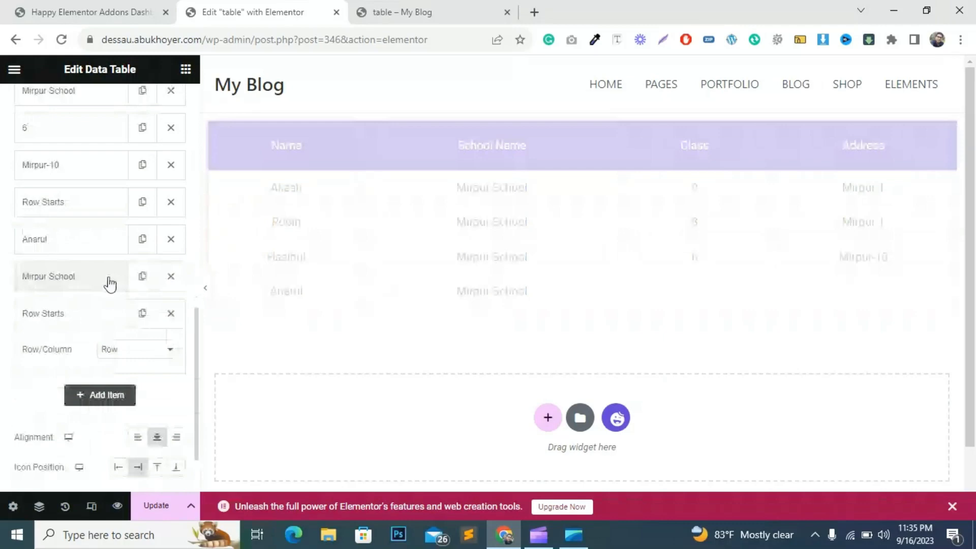
{"action": "left_click", "coordinate": [122, 350]}
{"action": "left_click", "coordinate": [124, 364]}
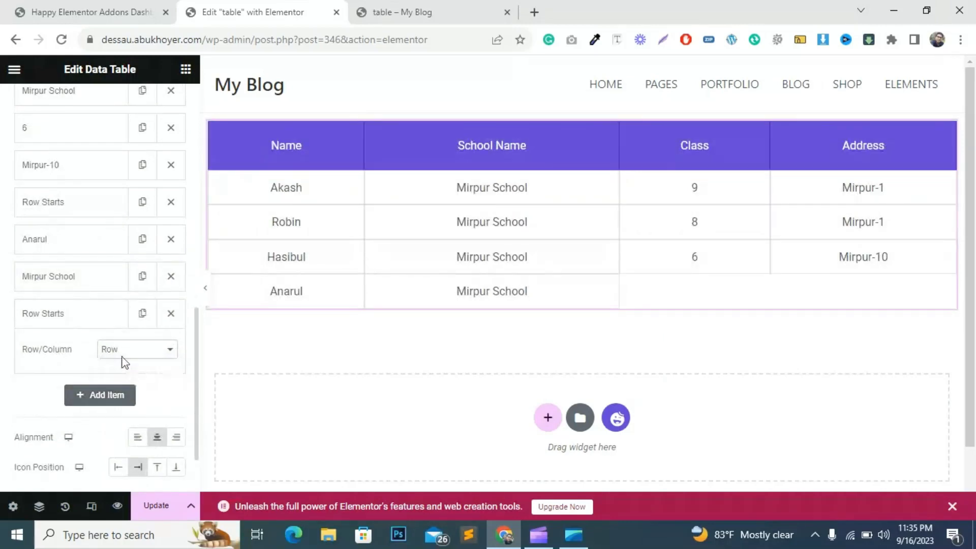
{"action": "left_click", "coordinate": [122, 350]}
{"action": "left_click", "coordinate": [121, 375]}
{"action": "scroll", "coordinate": [72, 387], "scroll_direction": "down", "scroll_amount": 2}
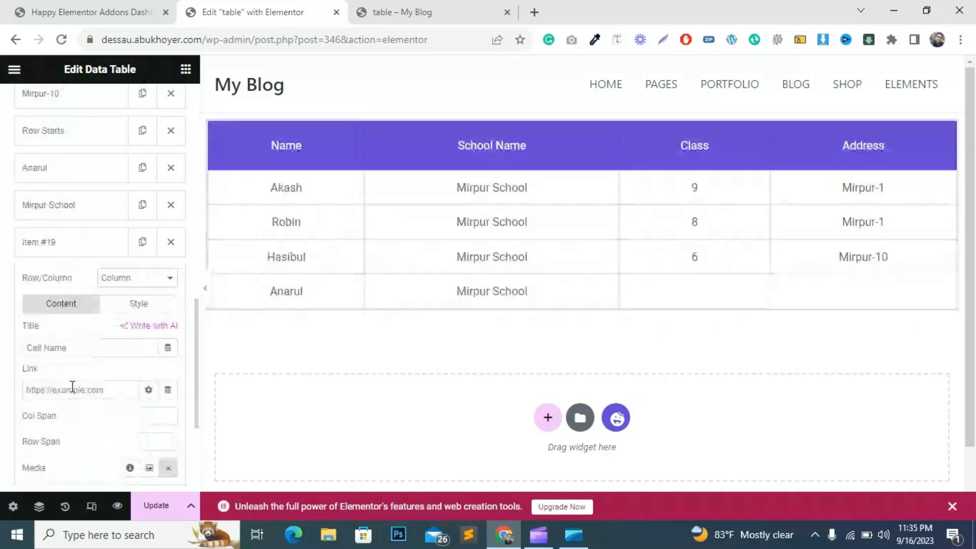
{"action": "left_click", "coordinate": [49, 347]}
{"action": "type", "text": "10"}
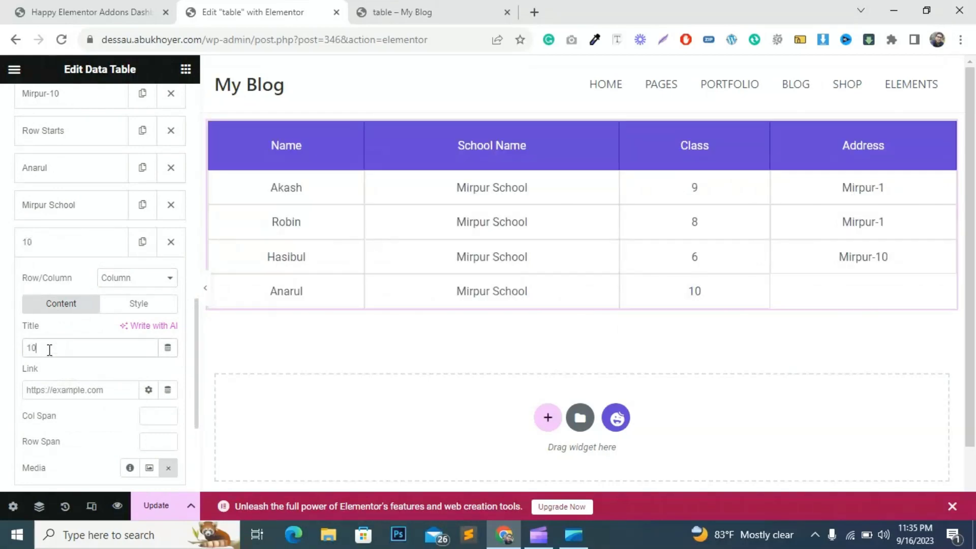
Step: Copy "Mirpur-1" from the second row of the preview page's table and return to the editor
{"action": "left_click", "coordinate": [403, 11]}
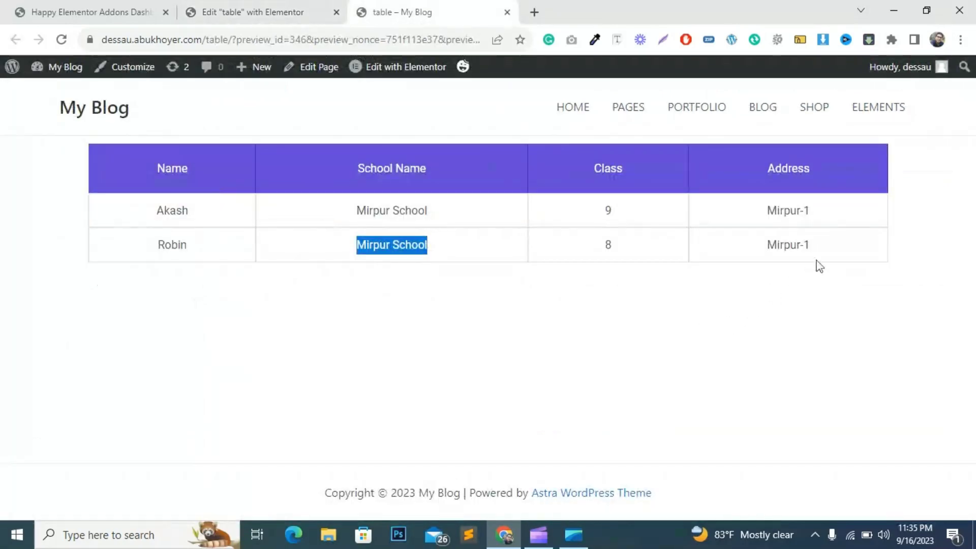
{"action": "left_click_drag", "start_coordinate": [812, 245], "coordinate": [767, 249]}
{"action": "right_click", "coordinate": [768, 249]}
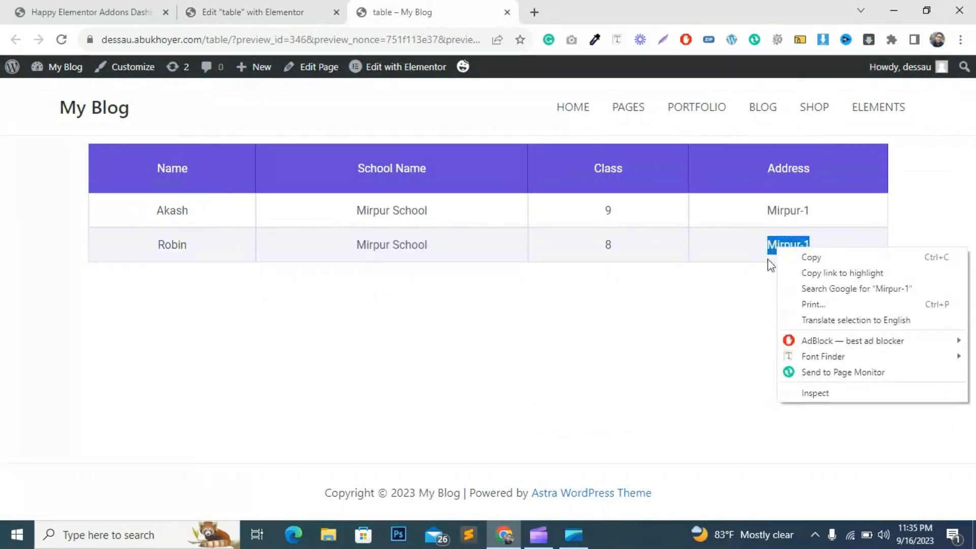
{"action": "left_click", "coordinate": [808, 256]}
{"action": "left_click", "coordinate": [288, 7]}
Step: Add a Column item for the fourth row's Address cell, paste the copied address as its title, and change it to Mirpur-6
{"action": "left_click", "coordinate": [77, 244]}
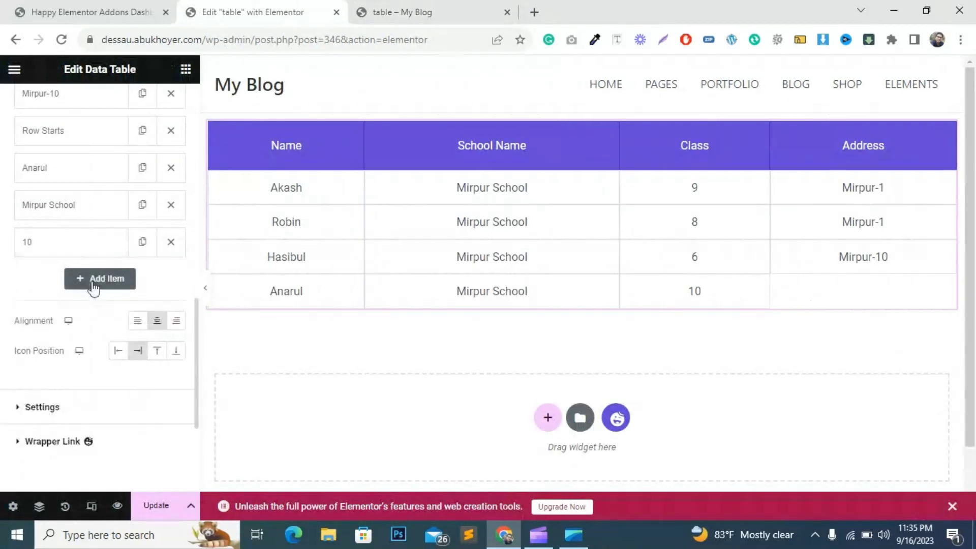
{"action": "left_click", "coordinate": [94, 279]}
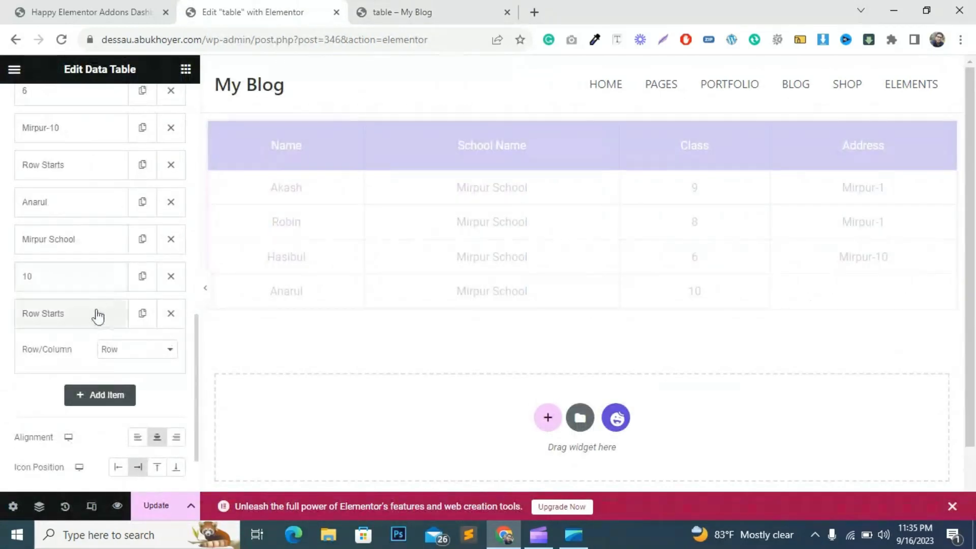
{"action": "left_click", "coordinate": [153, 350]}
{"action": "left_click", "coordinate": [150, 373]}
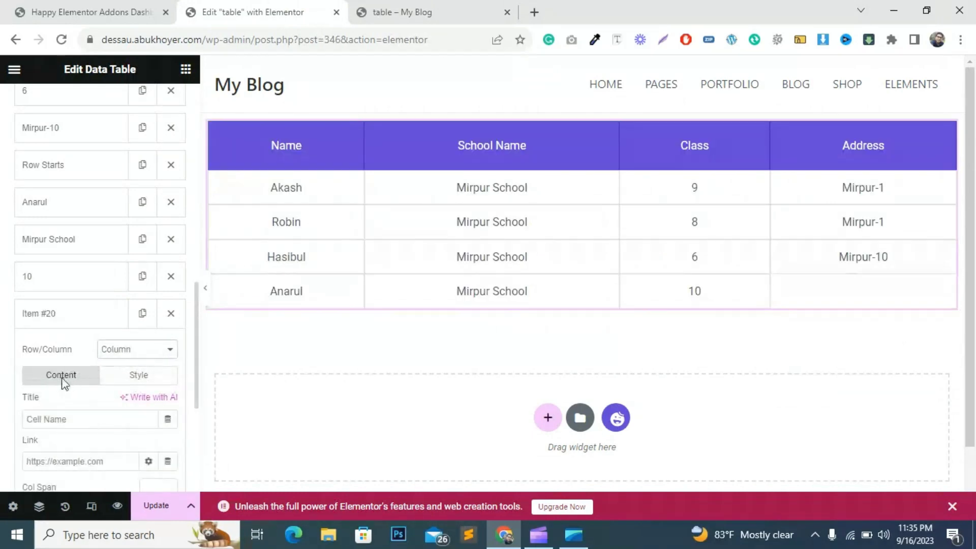
{"action": "scroll", "coordinate": [68, 344], "scroll_direction": "down", "scroll_amount": 3}
{"action": "right_click", "coordinate": [52, 279]}
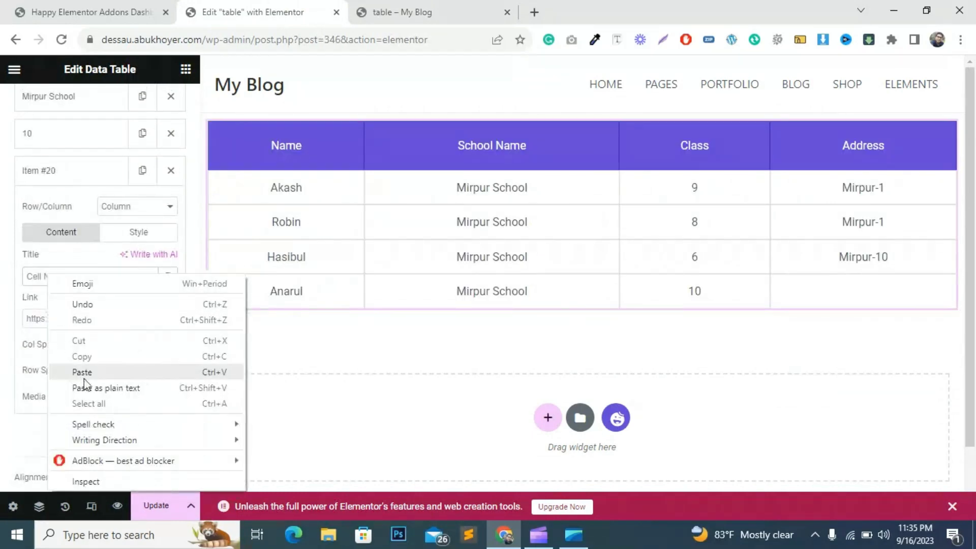
{"action": "left_click", "coordinate": [81, 371]}
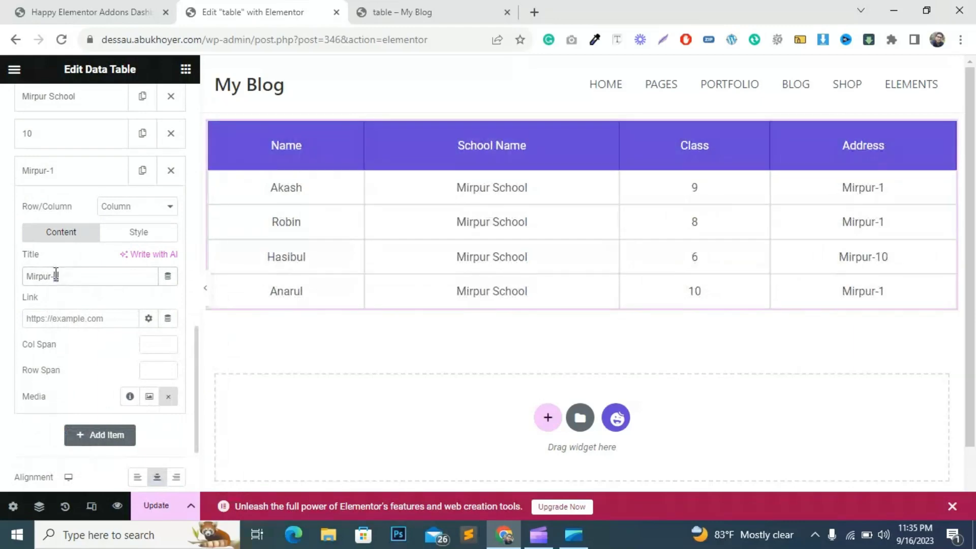
{"action": "key", "text": "BackSpace"}
{"action": "type", "text": "6"}
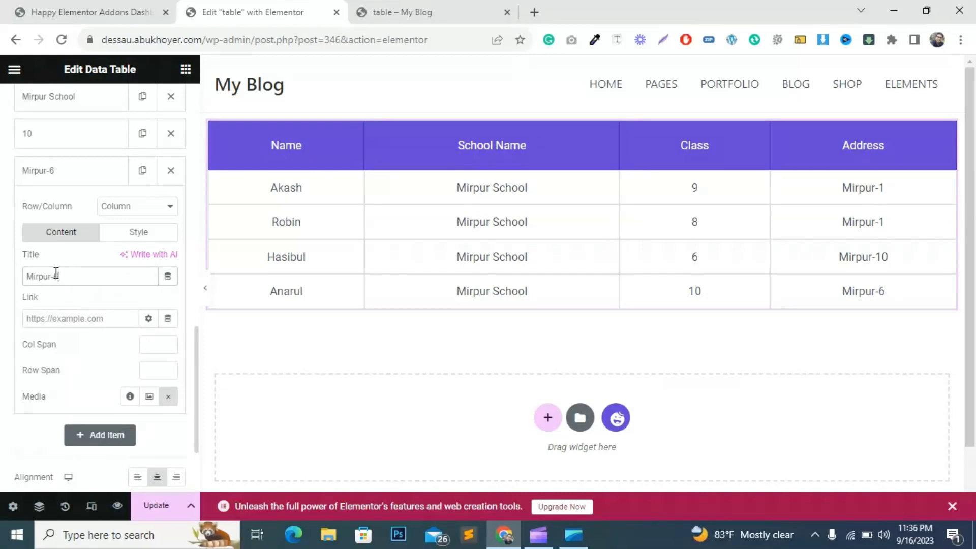
Step: Set the table section's top margin to 70 px and update the page, checking it in the preview tab
{"action": "left_click", "coordinate": [581, 106]}
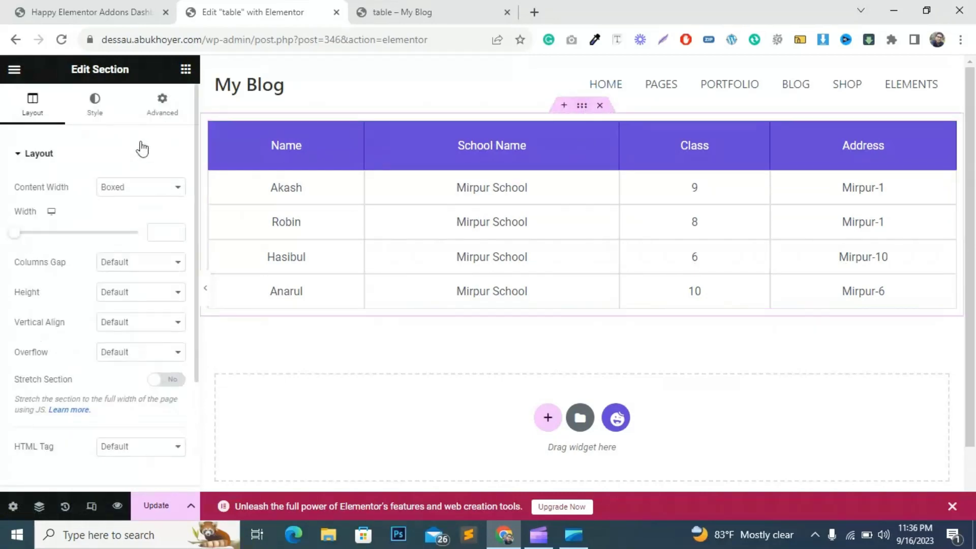
{"action": "left_click", "coordinate": [159, 109]}
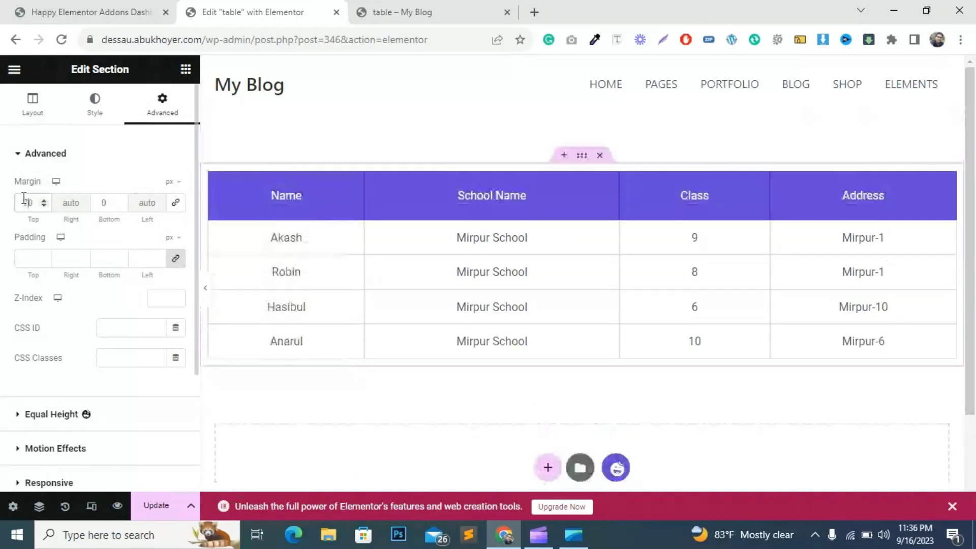
{"action": "left_click", "coordinate": [147, 514]}
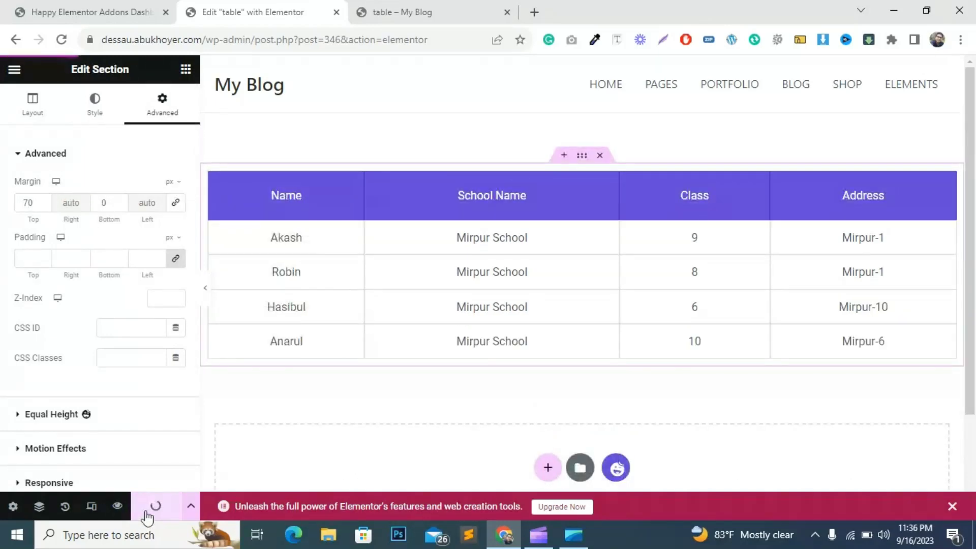
{"action": "left_click", "coordinate": [414, 12]}
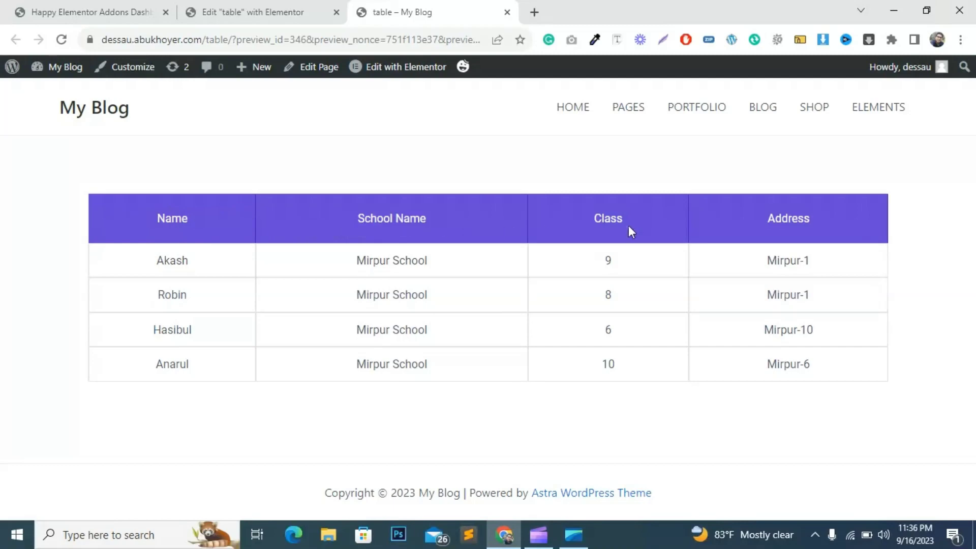
{"action": "left_click", "coordinate": [268, 11]}
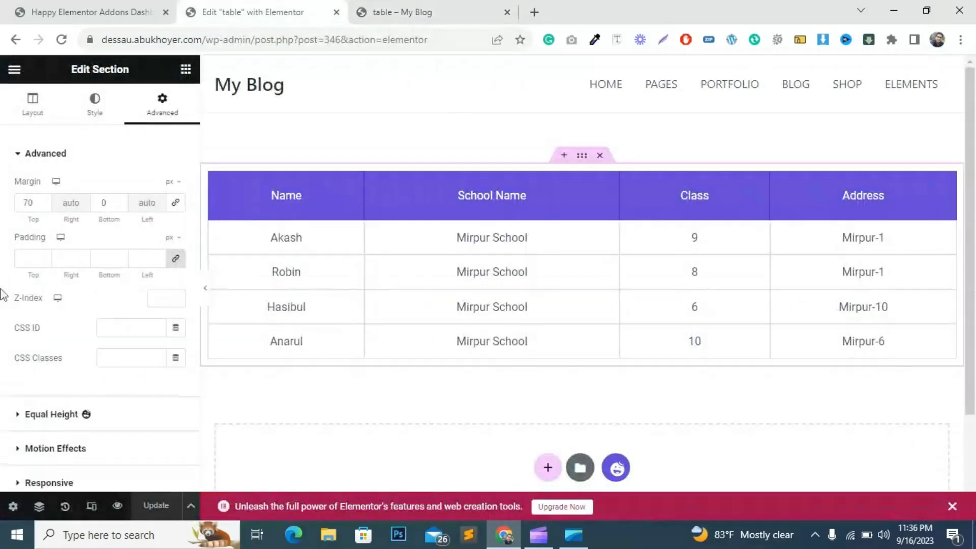
Step: Try a red Classic background color on the table section and clear the color
{"action": "left_click", "coordinate": [80, 110]}
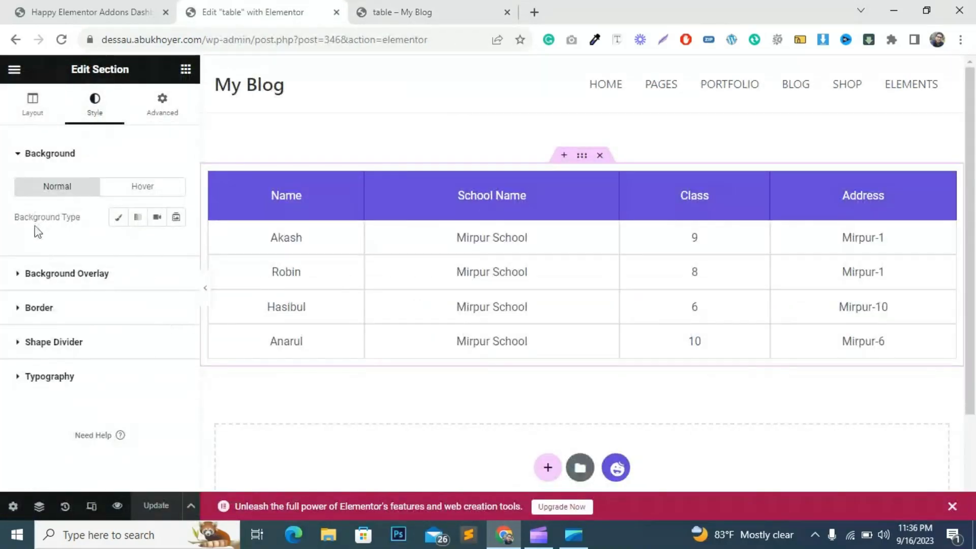
{"action": "left_click", "coordinate": [118, 220]}
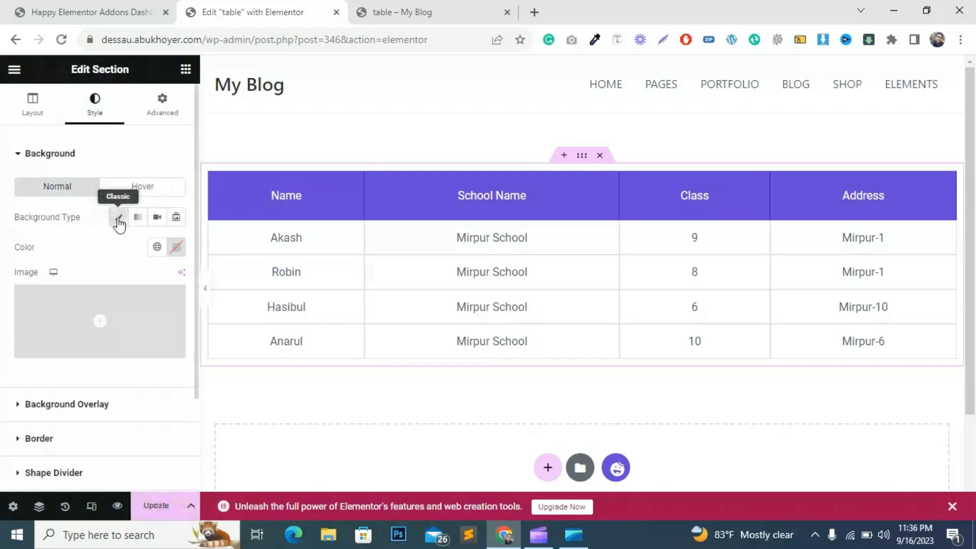
{"action": "left_click", "coordinate": [176, 247]}
{"action": "left_click_drag", "start_coordinate": [218, 354], "coordinate": [202, 321]}
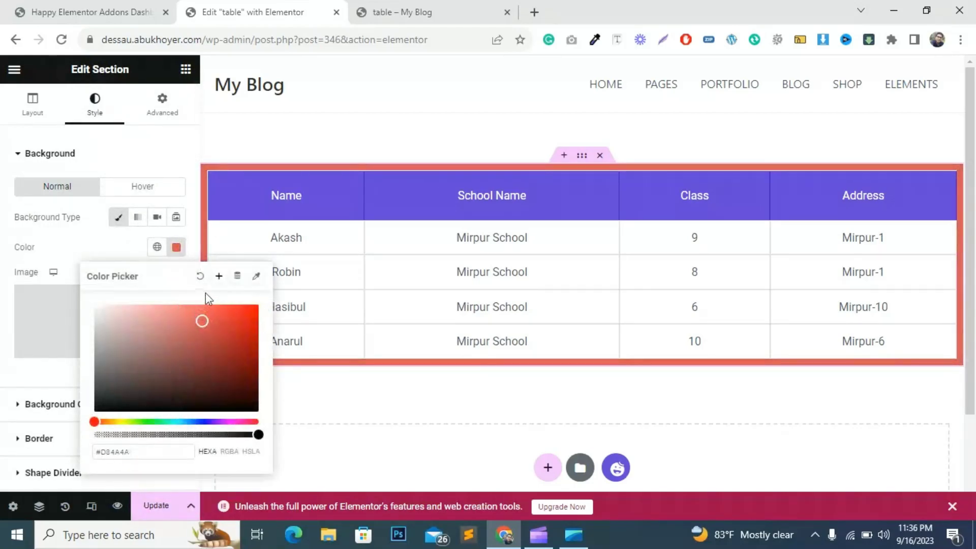
{"action": "left_click", "coordinate": [200, 276]}
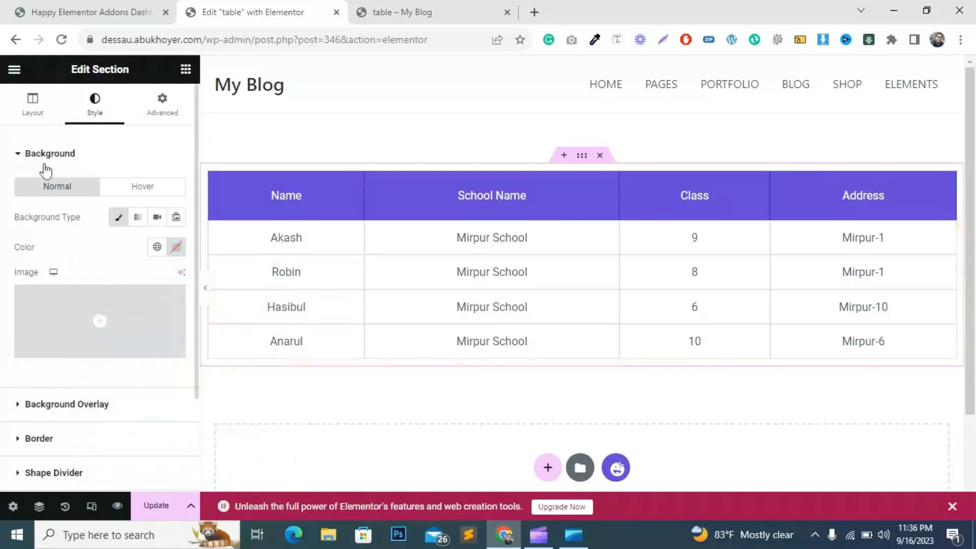
{"action": "left_click", "coordinate": [31, 154]}
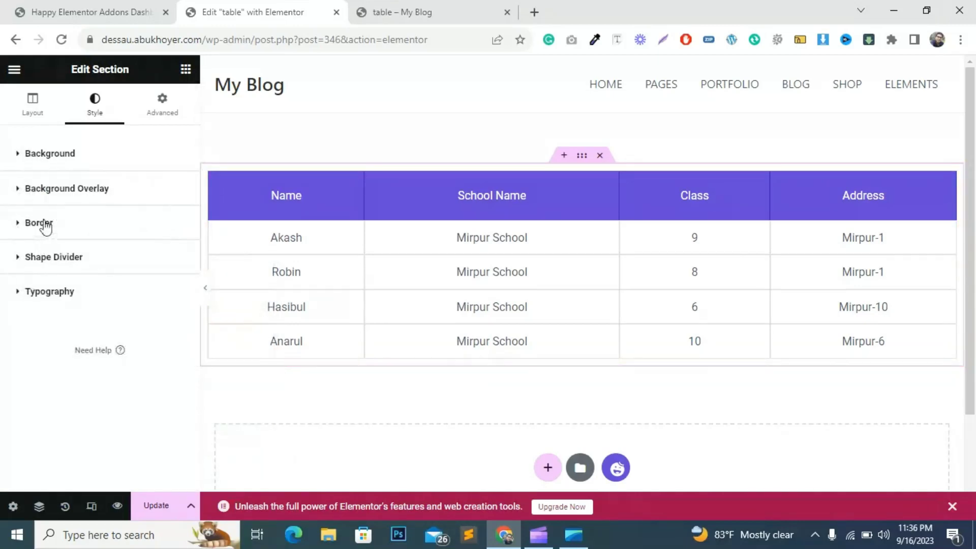
Step: Set the data table's Table Head padding to 20 px on all four sides with the values linked
{"action": "left_click", "coordinate": [430, 210]}
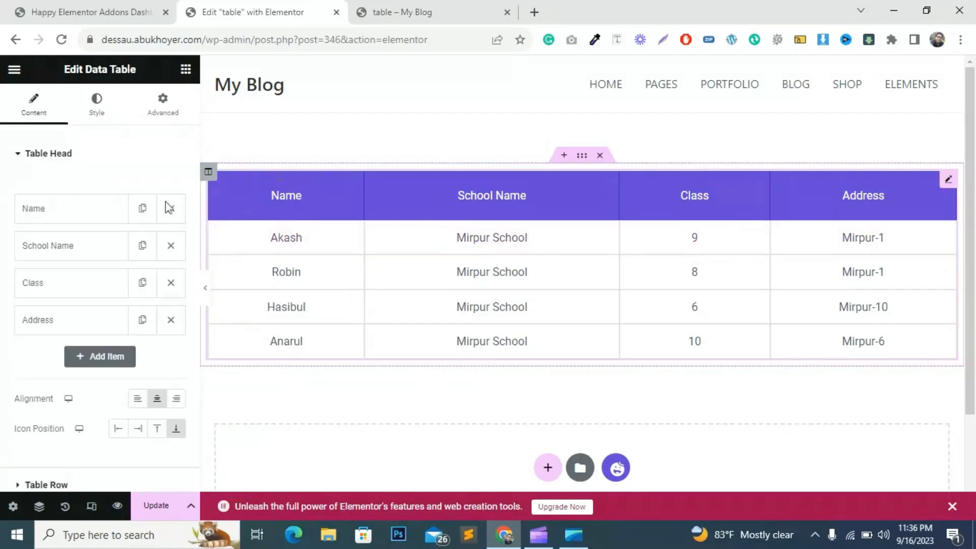
{"action": "left_click", "coordinate": [91, 122]}
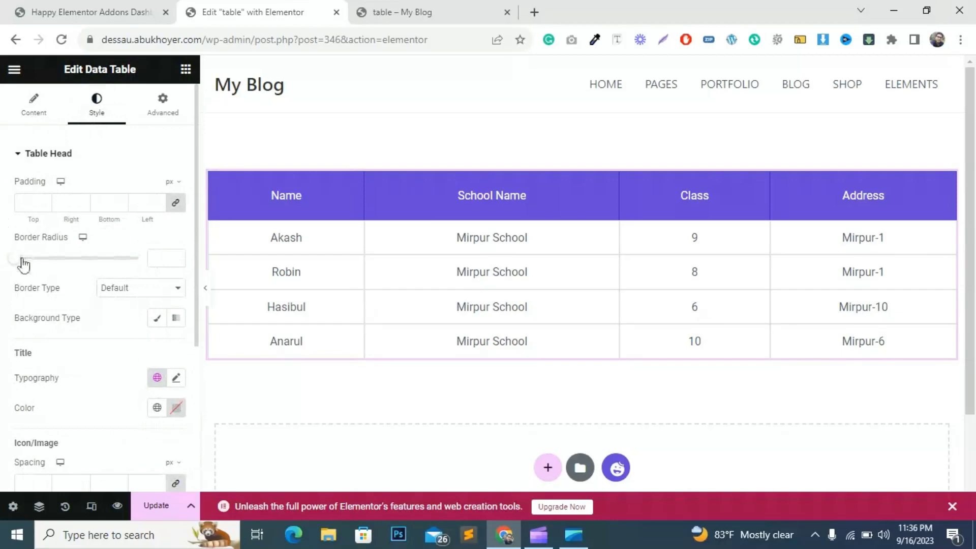
{"action": "left_click", "coordinate": [181, 206]}
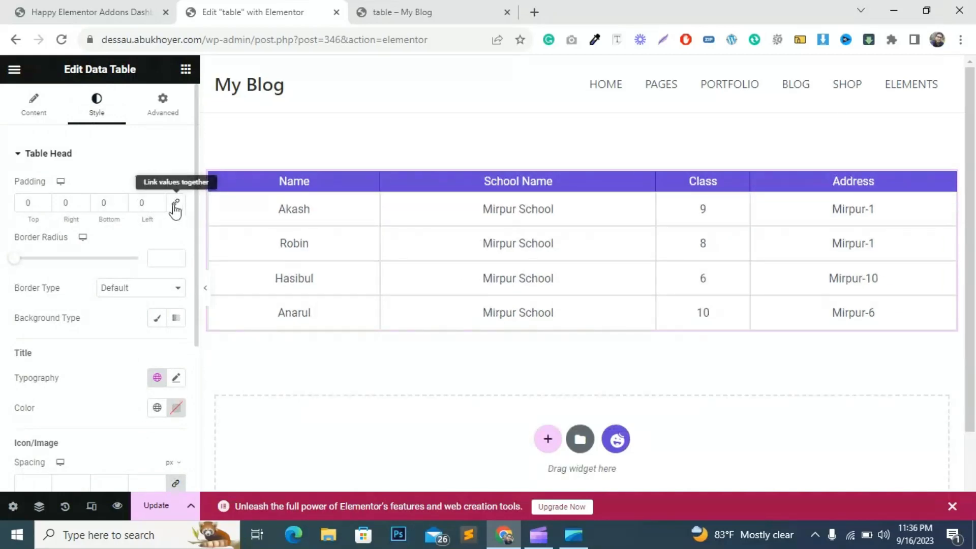
{"action": "left_click", "coordinate": [175, 202]}
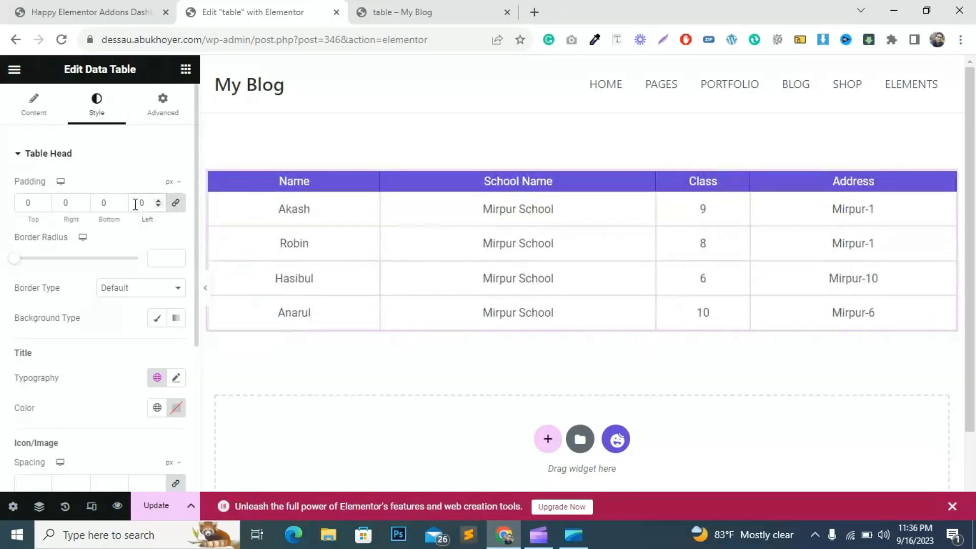
{"action": "type", "text": "2"}
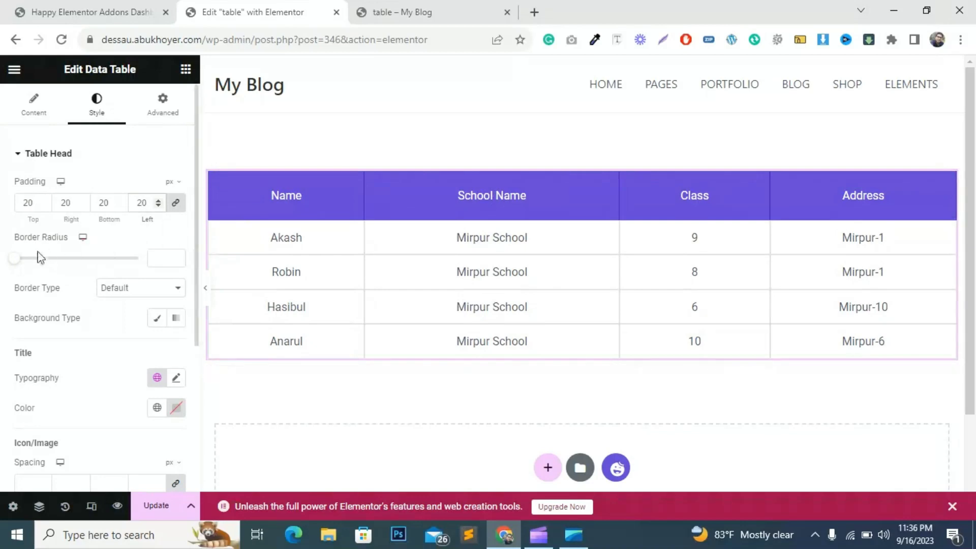
Step: Round the table head's corners with a border radius of 41, keeping the border type at Default
{"action": "left_click_drag", "start_coordinate": [11, 260], "coordinate": [61, 260]}
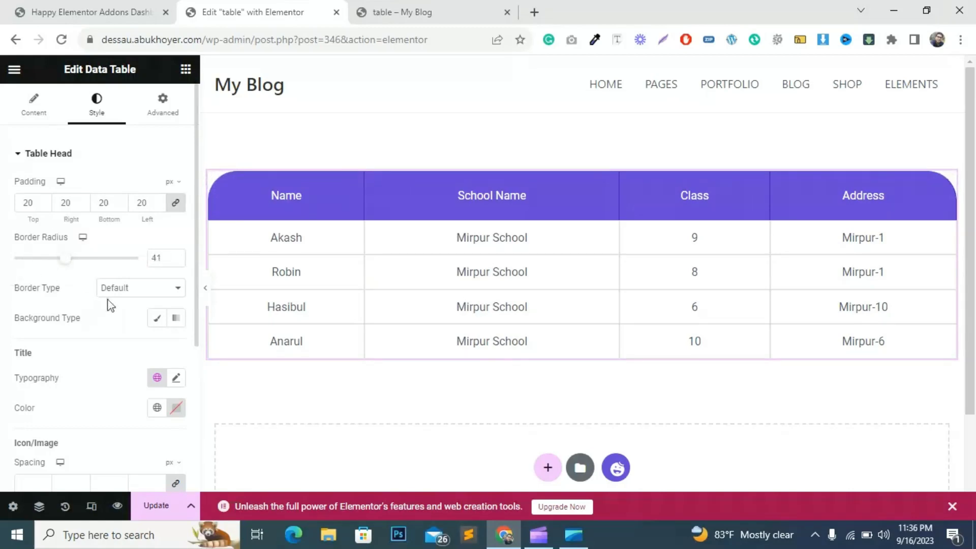
{"action": "left_click", "coordinate": [123, 294]}
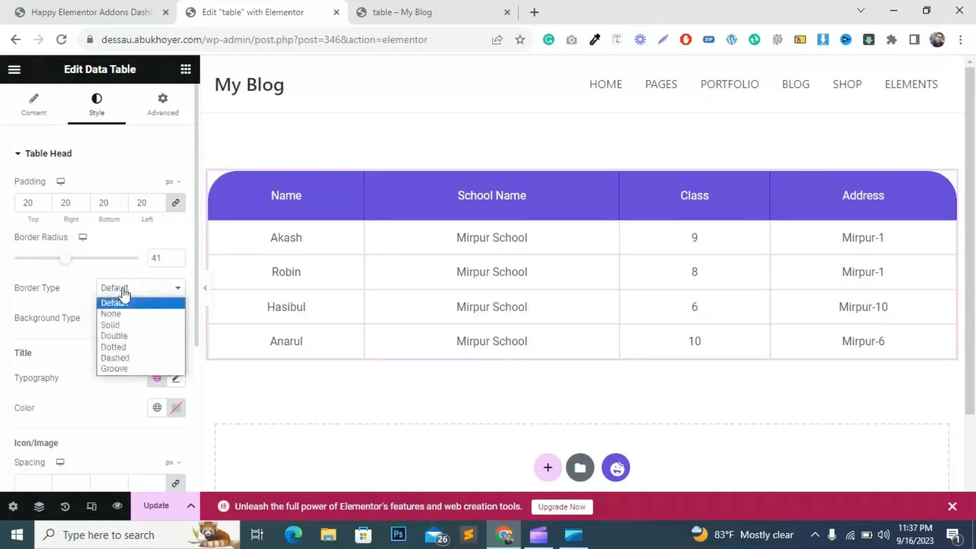
{"action": "left_click", "coordinate": [124, 294]}
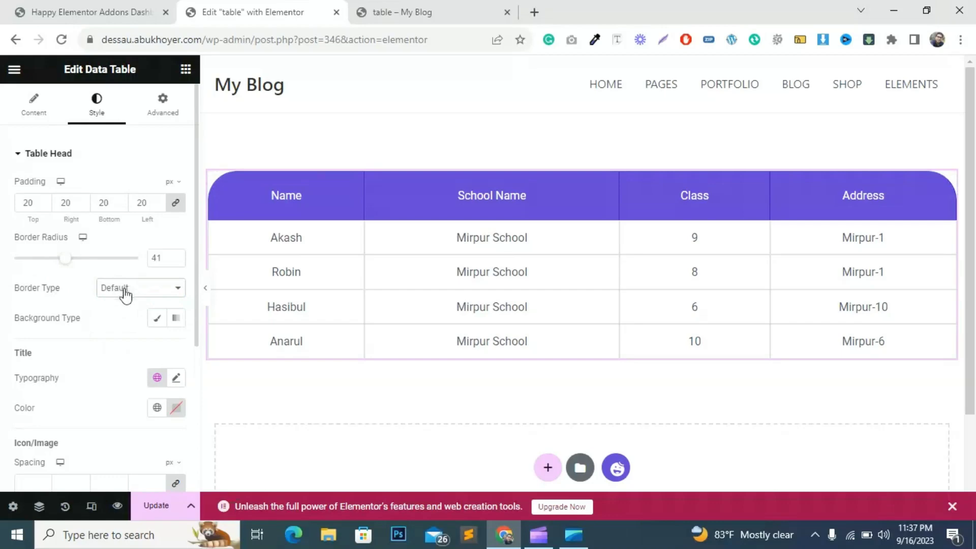
Step: Give the table head a Classic background in red, #C92020
{"action": "left_click", "coordinate": [157, 318]}
{"action": "left_click", "coordinate": [175, 347]}
{"action": "left_click", "coordinate": [174, 239]}
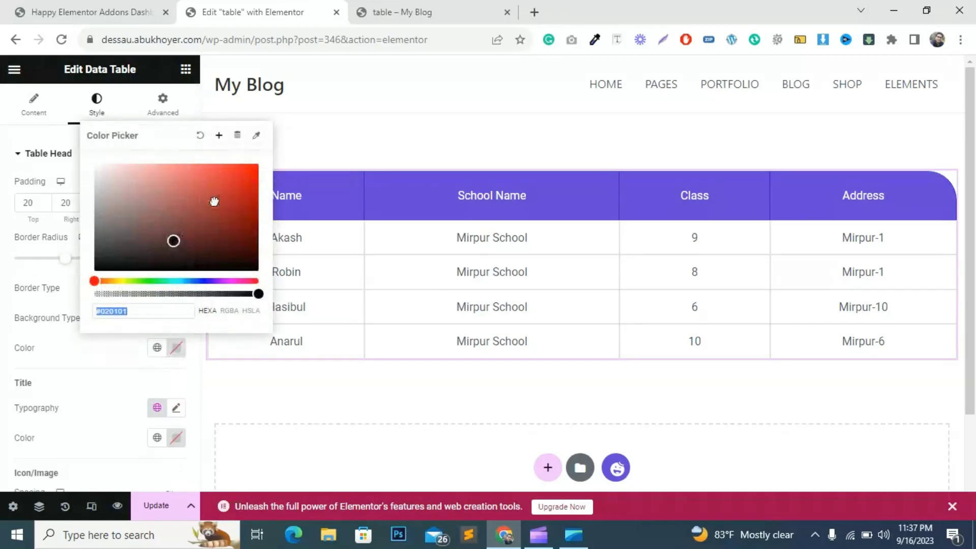
{"action": "left_click", "coordinate": [232, 187]}
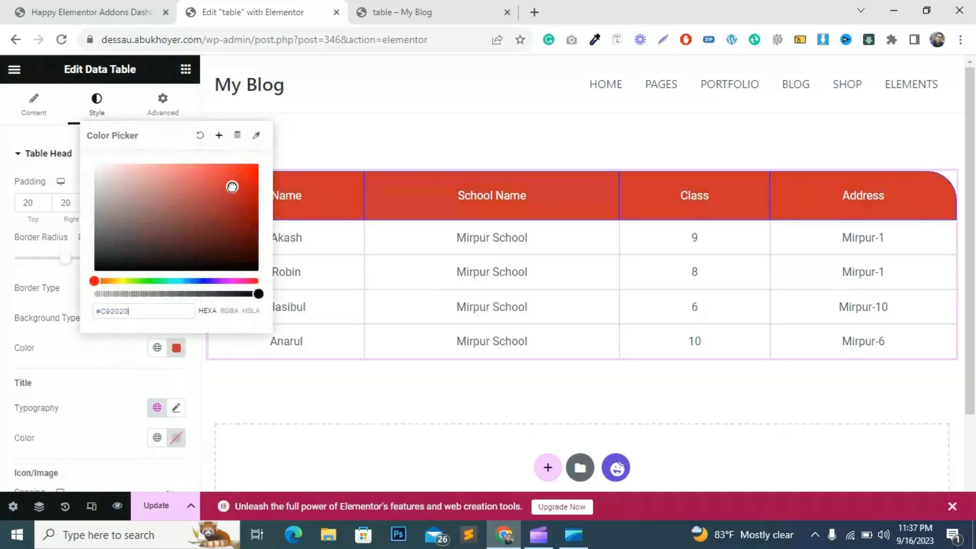
Step: Update the page to save the red table head styling
{"action": "left_click", "coordinate": [4, 292]}
{"action": "scroll", "coordinate": [21, 339], "scroll_direction": "down", "scroll_amount": 2}
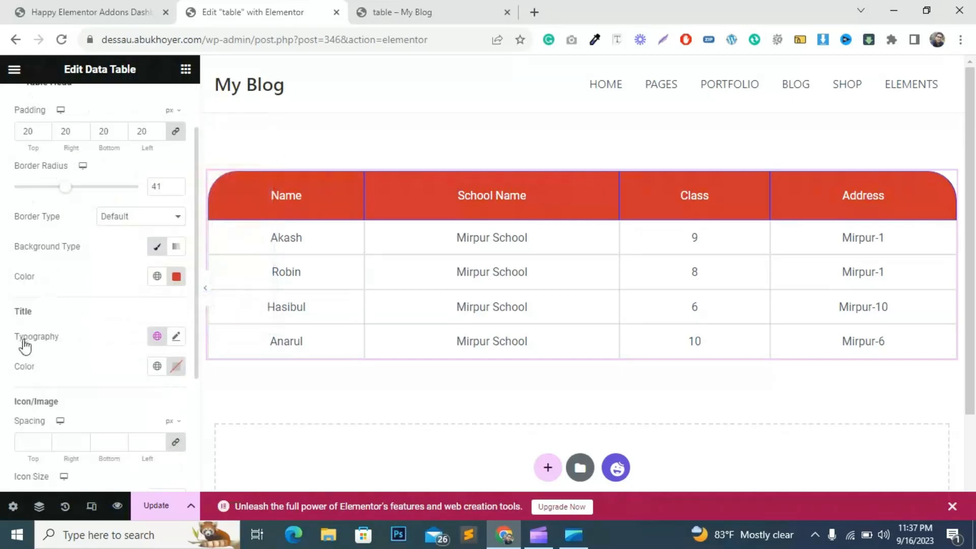
{"action": "left_click", "coordinate": [155, 506]}
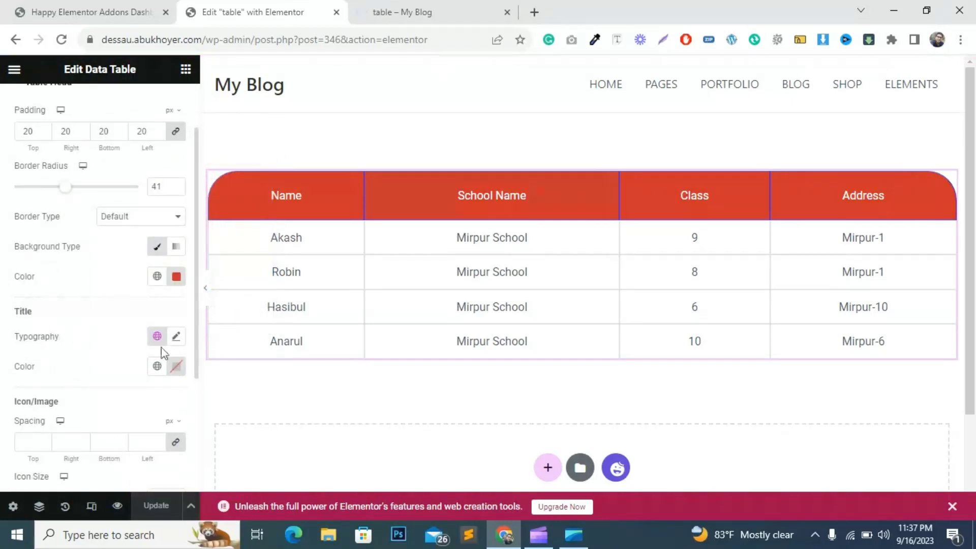
Step: Look through the table head title's typography options and the icon and image settings
{"action": "left_click", "coordinate": [176, 338]}
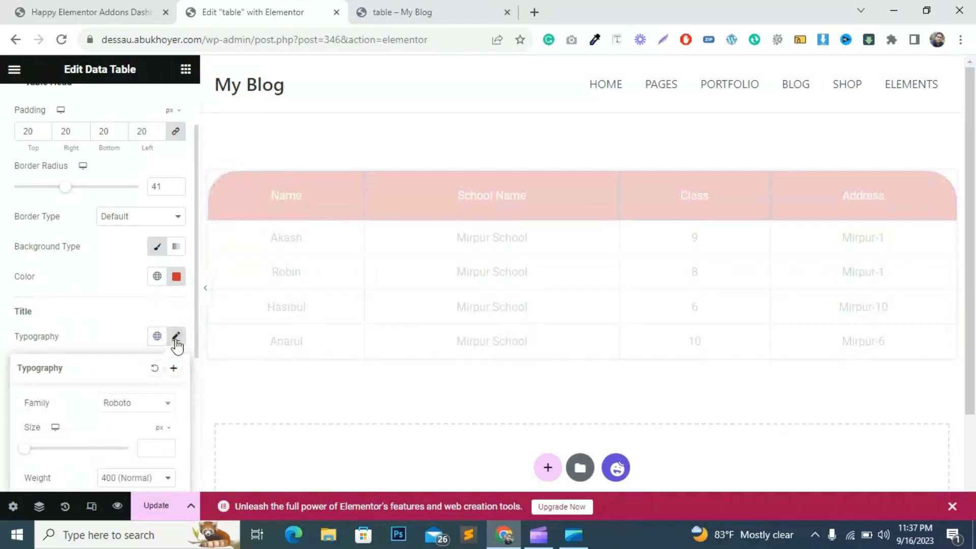
{"action": "scroll", "coordinate": [124, 401], "scroll_direction": "down", "scroll_amount": 4}
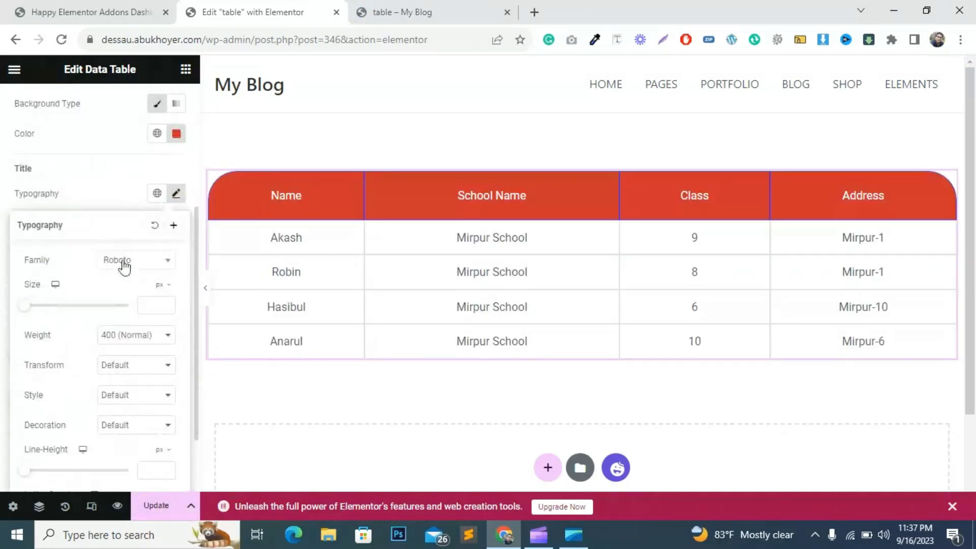
{"action": "left_click", "coordinate": [69, 181]}
{"action": "scroll", "coordinate": [69, 292], "scroll_direction": "down", "scroll_amount": 1}
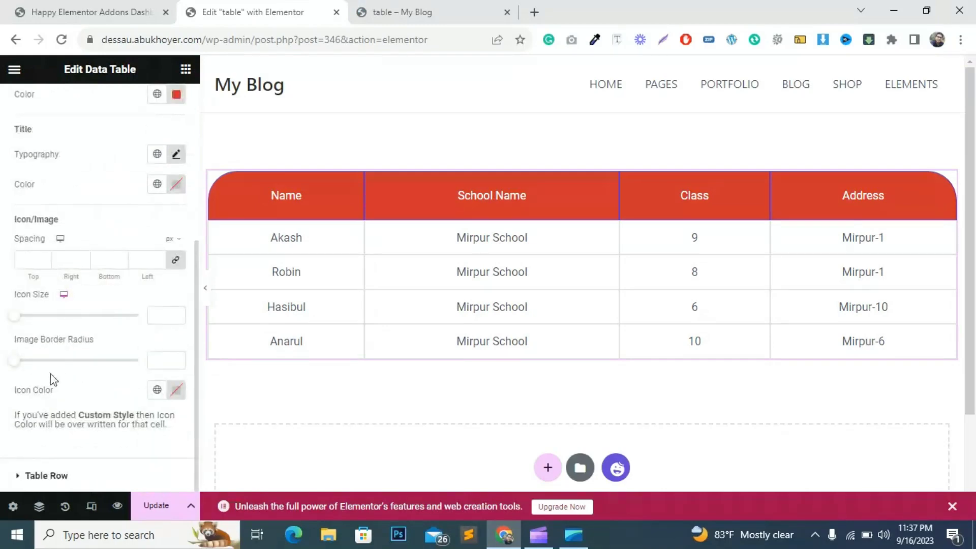
Step: Set the Table Row background color for even rows to dark red, #9C2222
{"action": "left_click", "coordinate": [57, 475]}
{"action": "scroll", "coordinate": [62, 346], "scroll_direction": "down", "scroll_amount": 4}
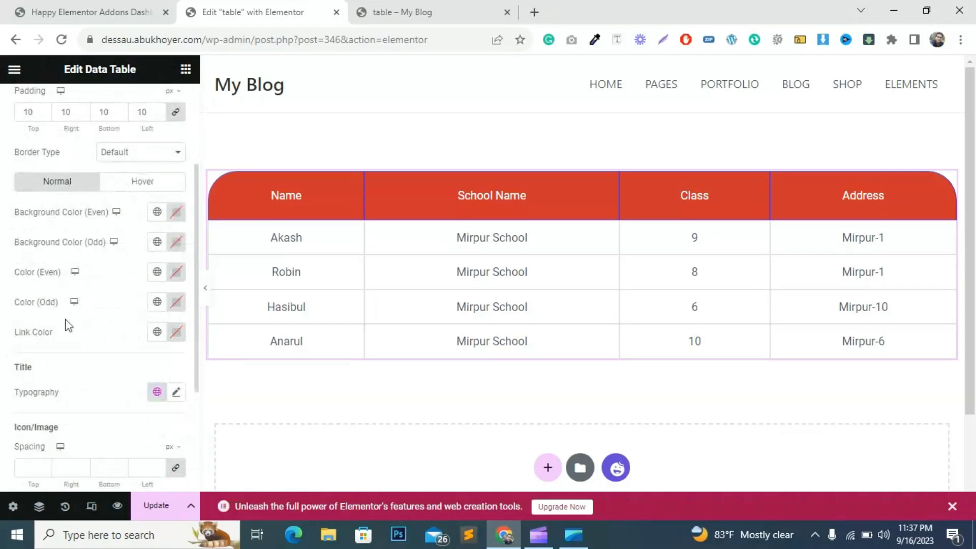
{"action": "left_click", "coordinate": [174, 218]}
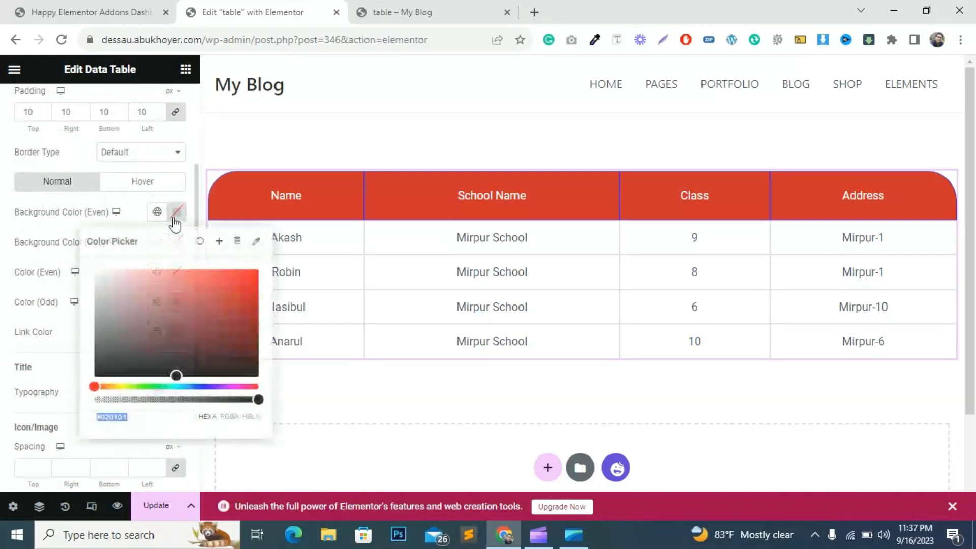
{"action": "left_click", "coordinate": [235, 341]}
{"action": "left_click_drag", "start_coordinate": [235, 341], "coordinate": [223, 310]}
{"action": "scroll", "coordinate": [21, 124], "scroll_direction": "up", "scroll_amount": 4}
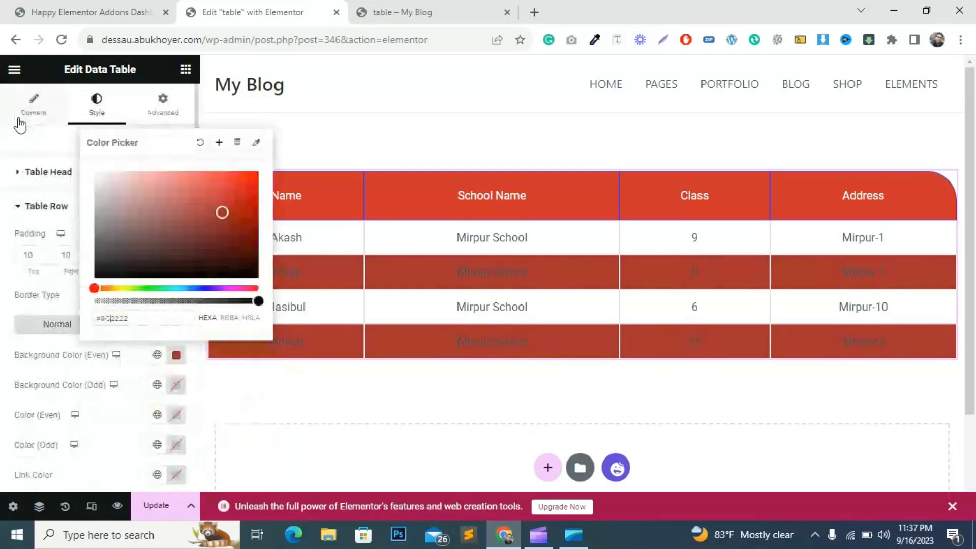
Step: Set the Table Row background color for odd rows to red, #BB0F0F, and copy its hex code
{"action": "left_click", "coordinate": [11, 186]}
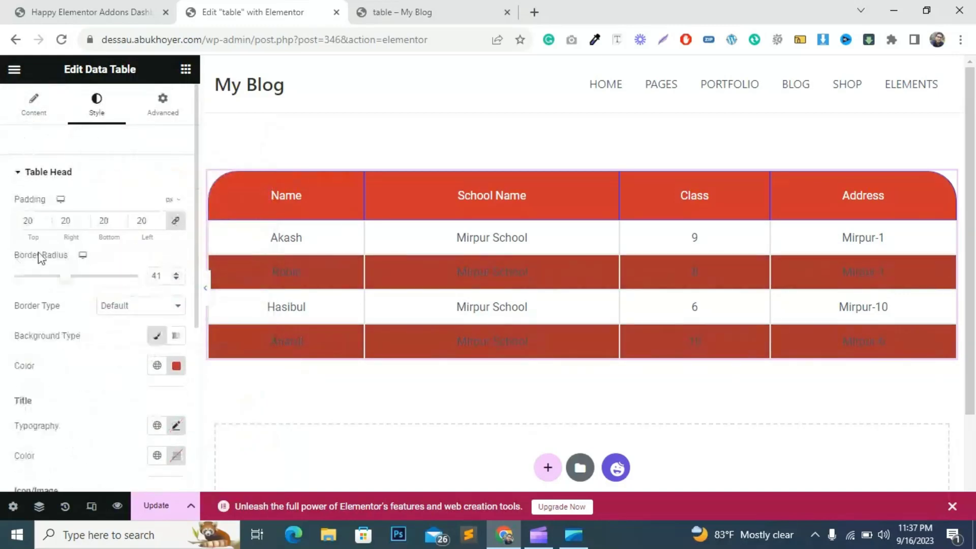
{"action": "left_click", "coordinate": [27, 179]}
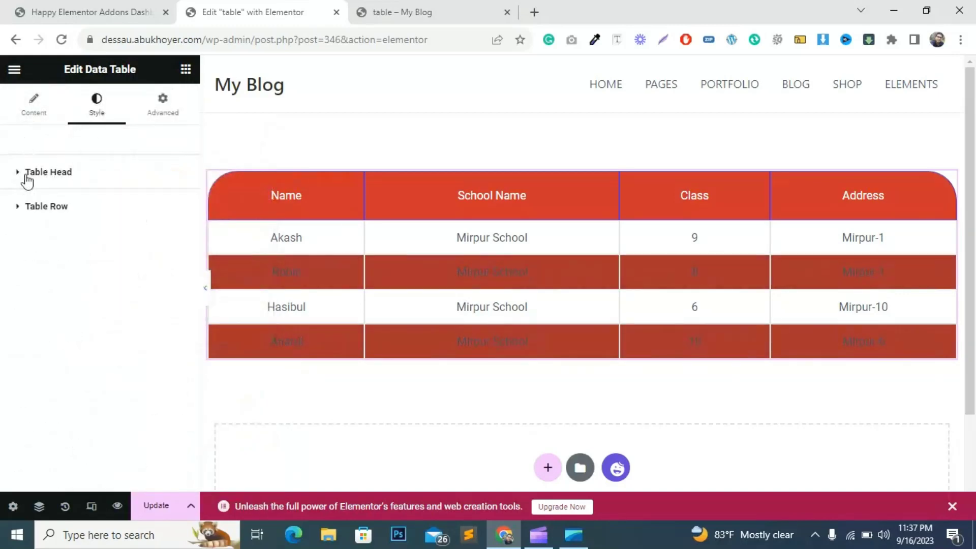
{"action": "left_click", "coordinate": [22, 208]}
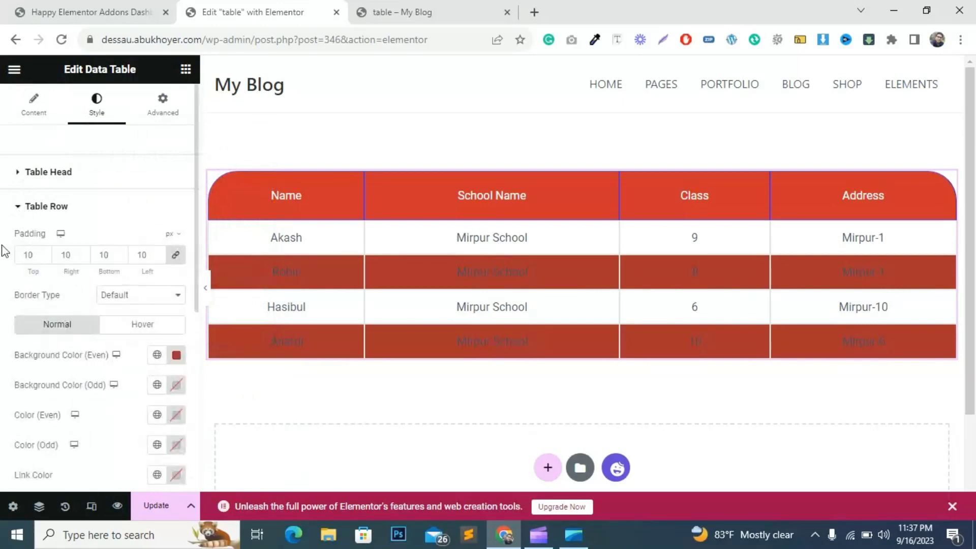
{"action": "scroll", "coordinate": [5, 298], "scroll_direction": "down", "scroll_amount": 2}
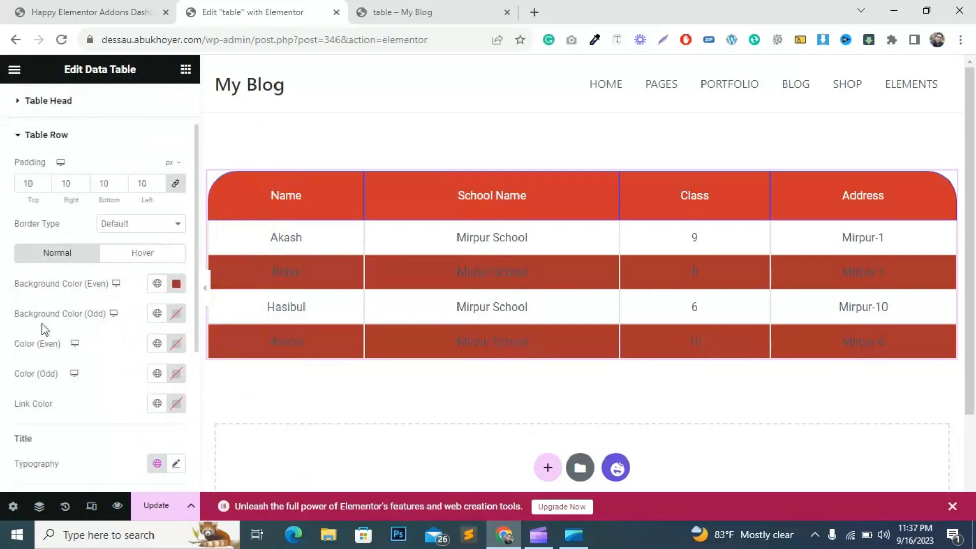
{"action": "left_click", "coordinate": [177, 317]}
{"action": "left_click_drag", "start_coordinate": [251, 200], "coordinate": [245, 158]}
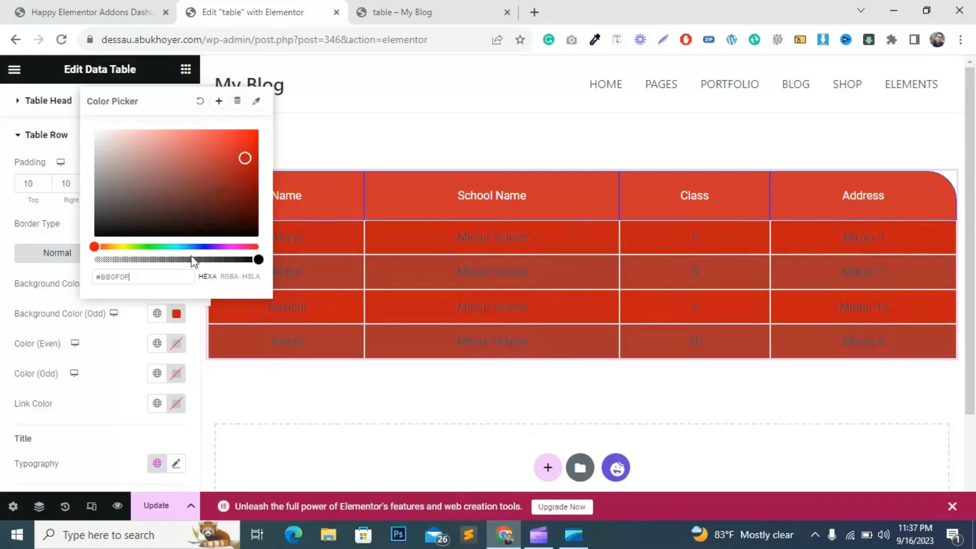
{"action": "left_click_drag", "start_coordinate": [104, 273], "coordinate": [91, 275]}
{"action": "right_click", "coordinate": [94, 275]}
{"action": "left_click", "coordinate": [142, 57]}
{"action": "left_click", "coordinate": [165, 323]}
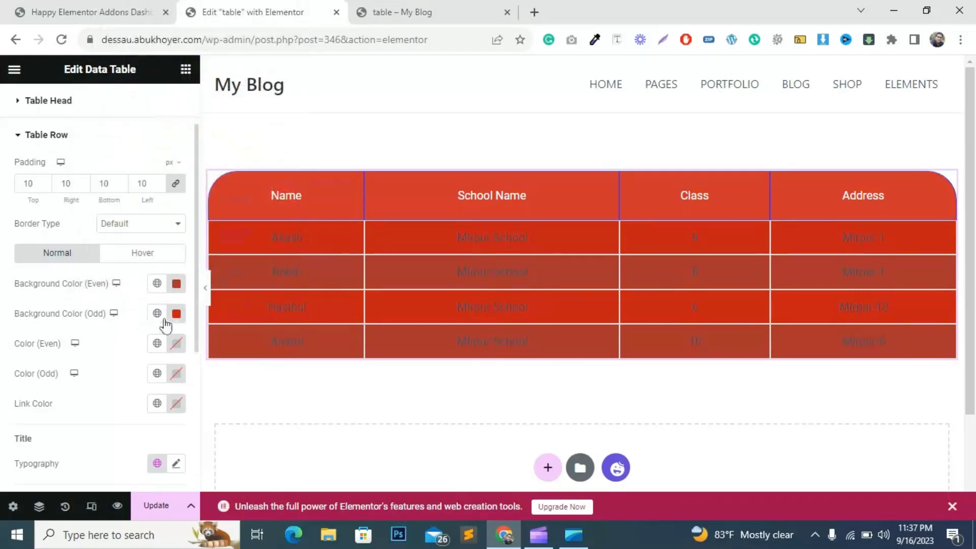
Step: Apply the copied #BB0F0F as the background color of the even rows
{"action": "left_click", "coordinate": [177, 283]}
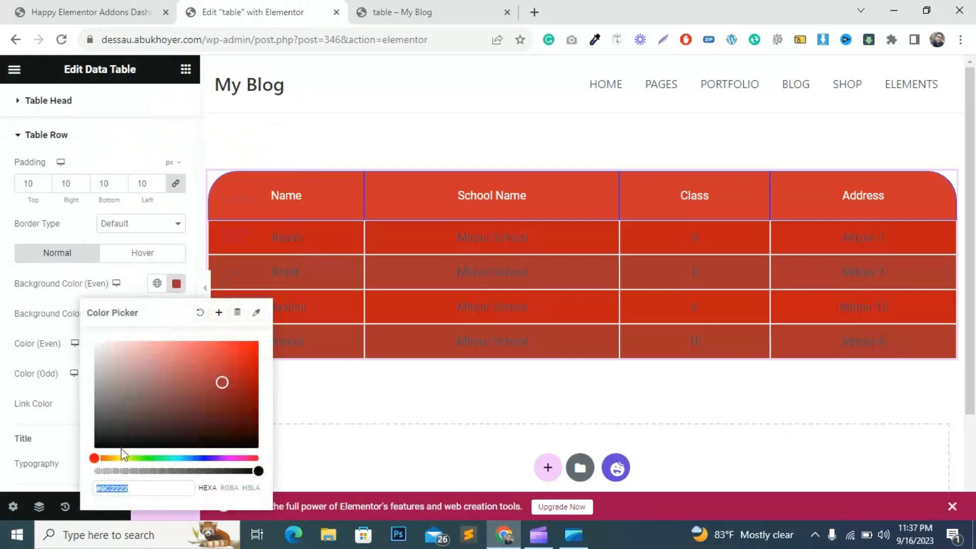
{"action": "right_click", "coordinate": [128, 487]}
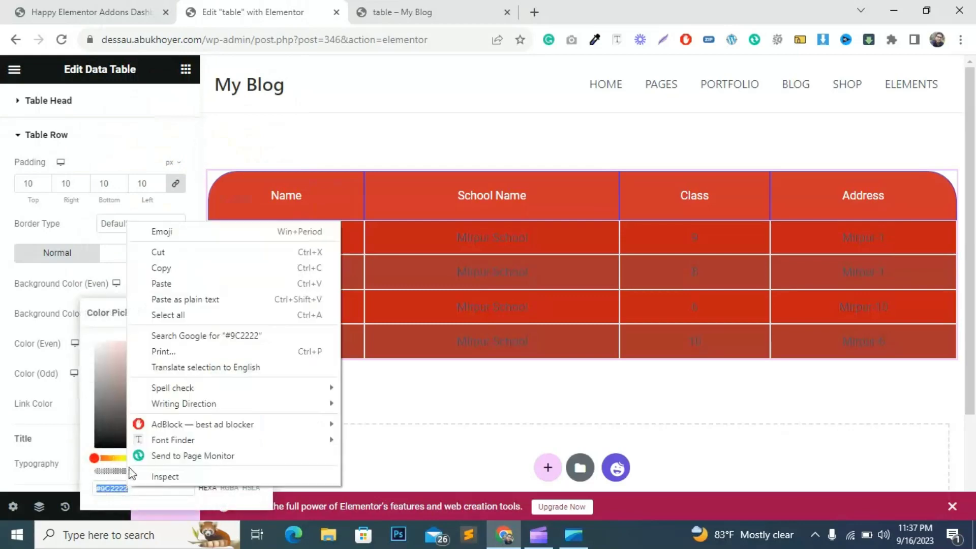
{"action": "left_click", "coordinate": [147, 283]}
{"action": "left_click", "coordinate": [3, 375]}
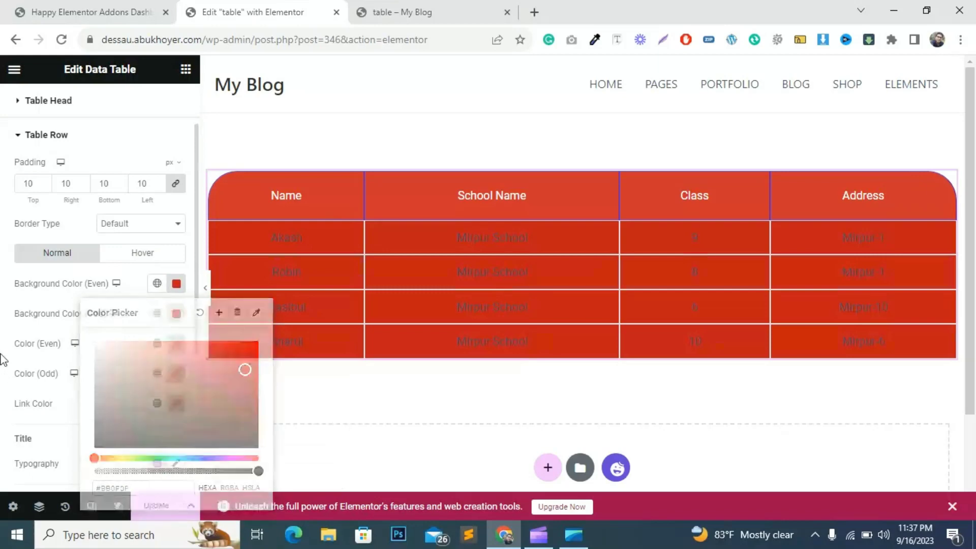
Step: Try a dark blue, #061D86, as the even rows' background color and copy its hex code
{"action": "left_click", "coordinate": [175, 284]}
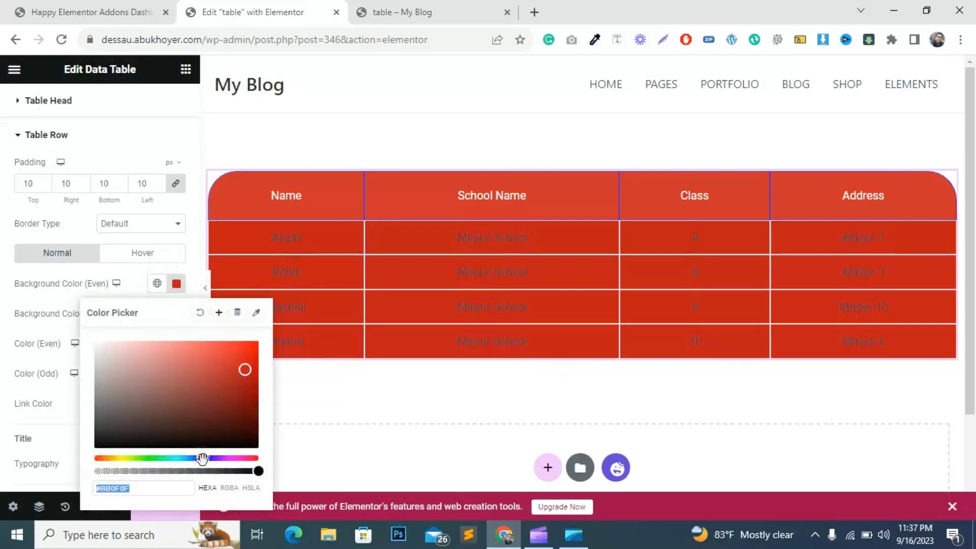
{"action": "left_click_drag", "start_coordinate": [202, 458], "coordinate": [199, 458]}
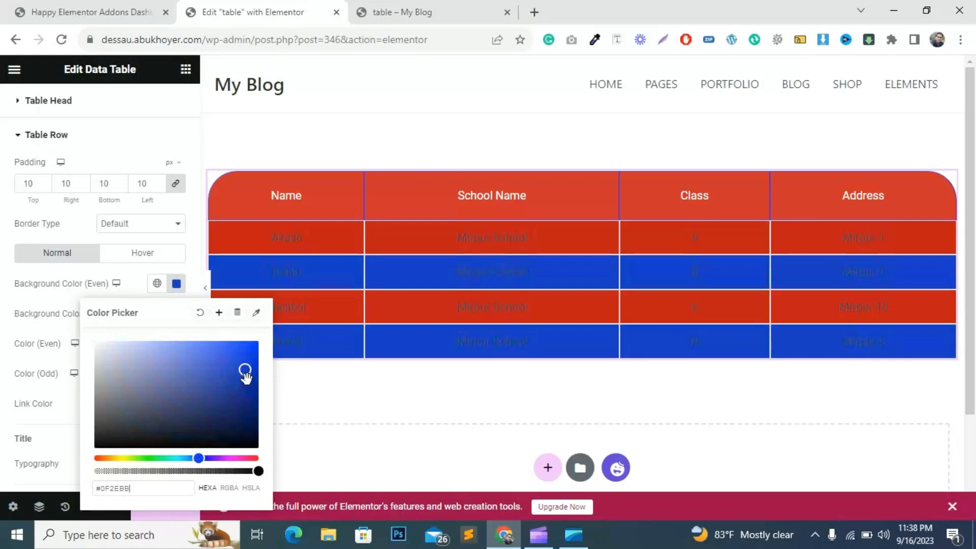
{"action": "left_click_drag", "start_coordinate": [245, 376], "coordinate": [250, 391]}
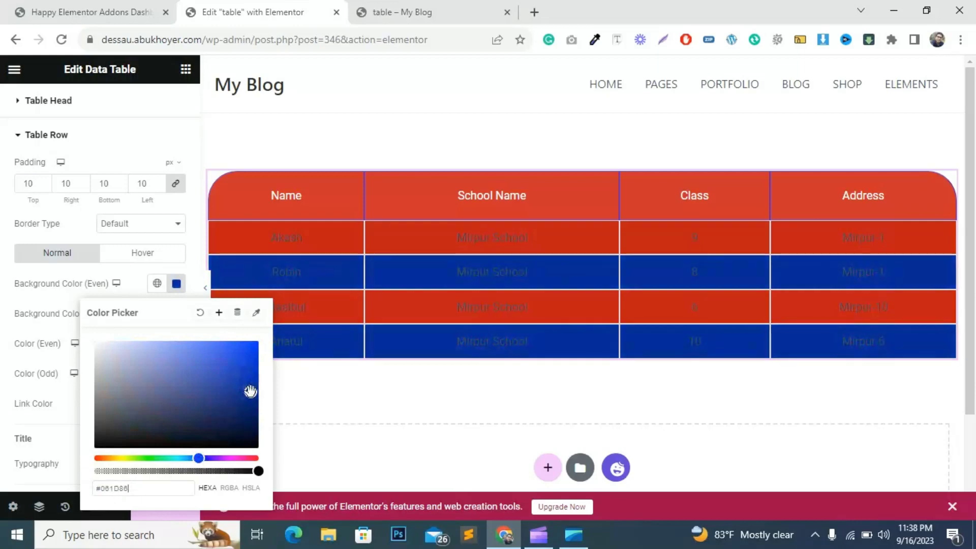
{"action": "left_click_drag", "start_coordinate": [148, 487], "coordinate": [107, 486]}
{"action": "right_click", "coordinate": [100, 486]}
{"action": "left_click", "coordinate": [142, 270]}
Step: Set the even rows' background color to ochre, #BD7C09, and copy its hex code
{"action": "left_click", "coordinate": [110, 458]}
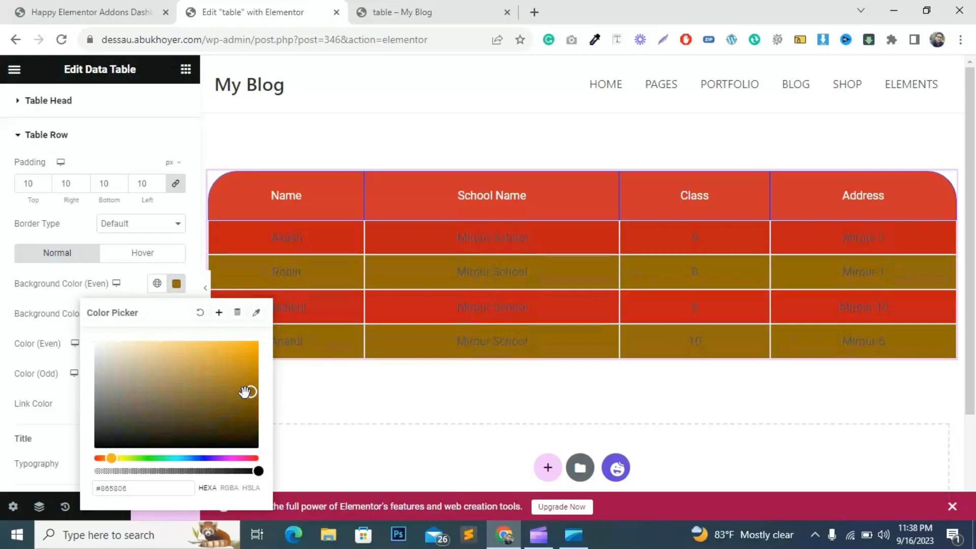
{"action": "left_click_drag", "start_coordinate": [246, 391], "coordinate": [251, 368]}
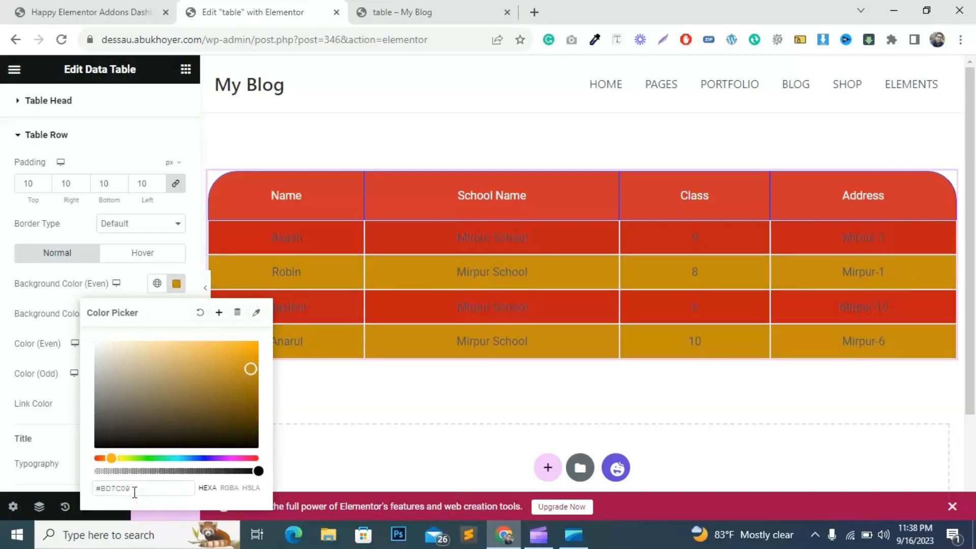
{"action": "left_click_drag", "start_coordinate": [93, 488], "coordinate": [96, 489]}
{"action": "right_click", "coordinate": [107, 489]}
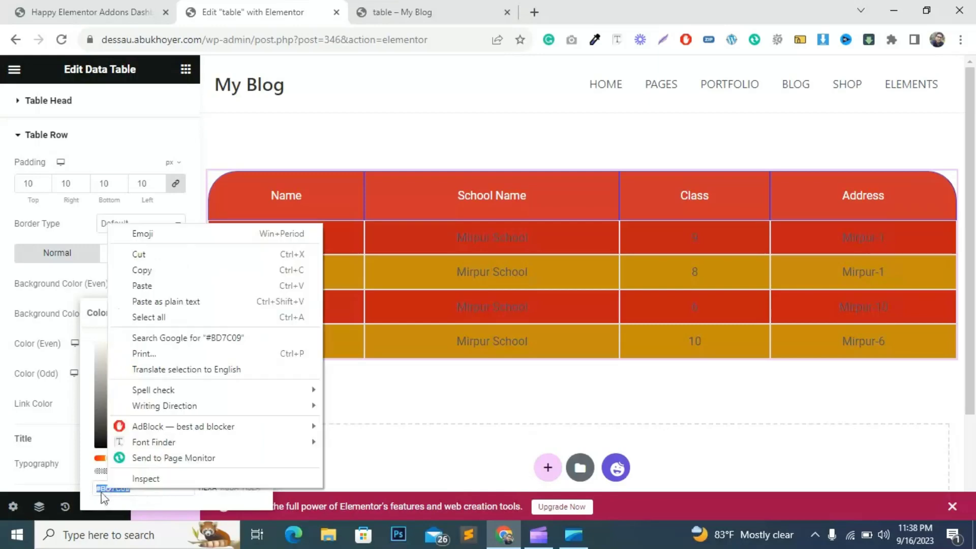
{"action": "left_click", "coordinate": [148, 268]}
{"action": "left_click", "coordinate": [149, 275]}
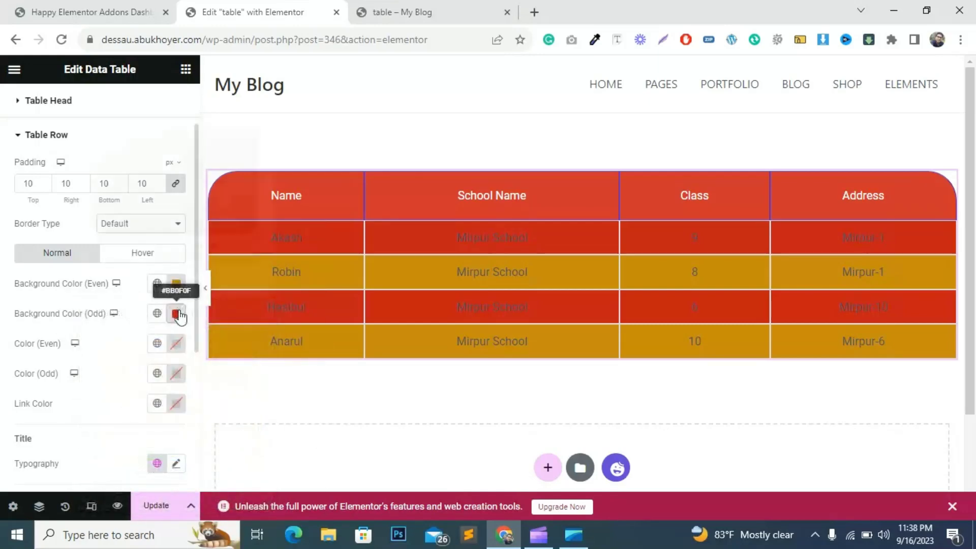
Step: Apply the copied #BD7C09 as the background color of the odd rows
{"action": "left_click", "coordinate": [177, 313]}
{"action": "right_click", "coordinate": [133, 276]}
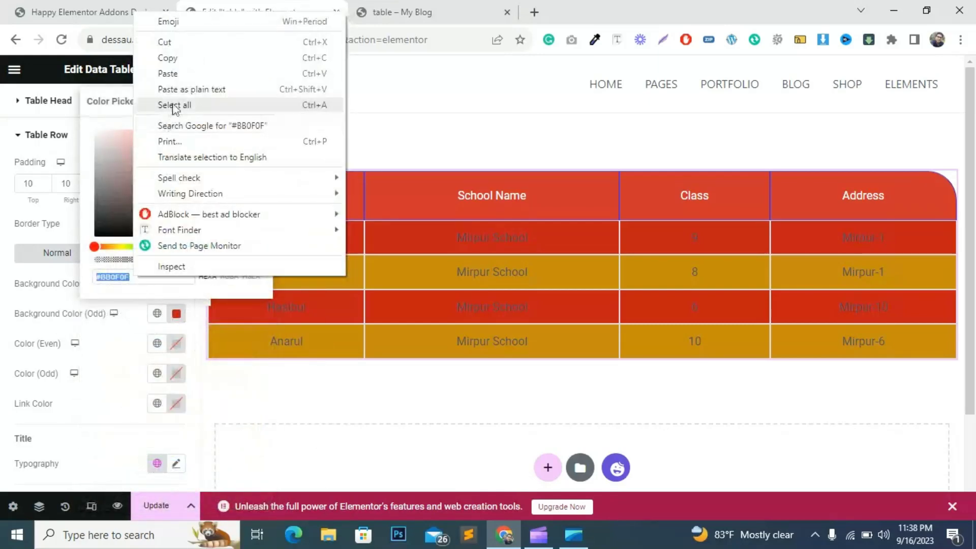
{"action": "left_click", "coordinate": [172, 75]}
{"action": "left_click", "coordinate": [2, 314]}
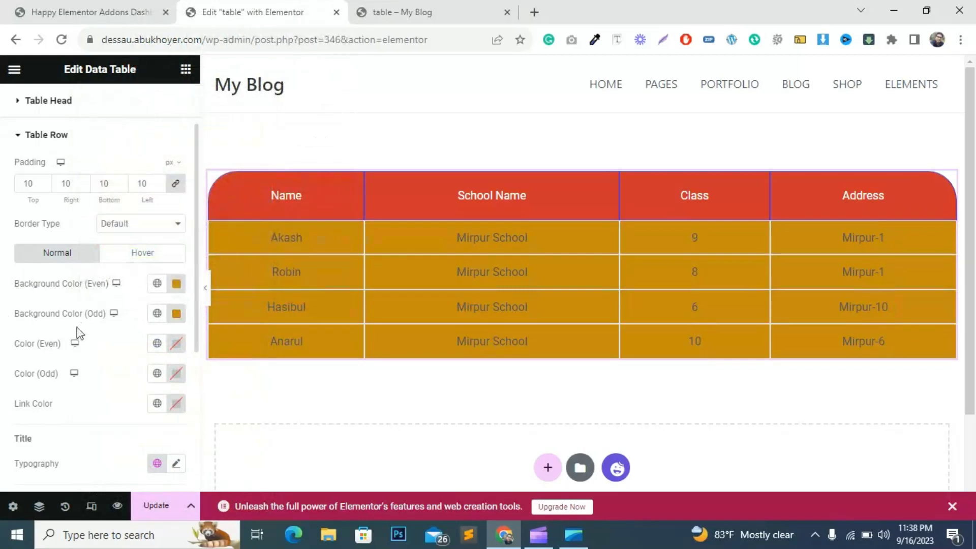
Step: Set the text color of both the even and the odd table rows to white
{"action": "left_click", "coordinate": [173, 347]}
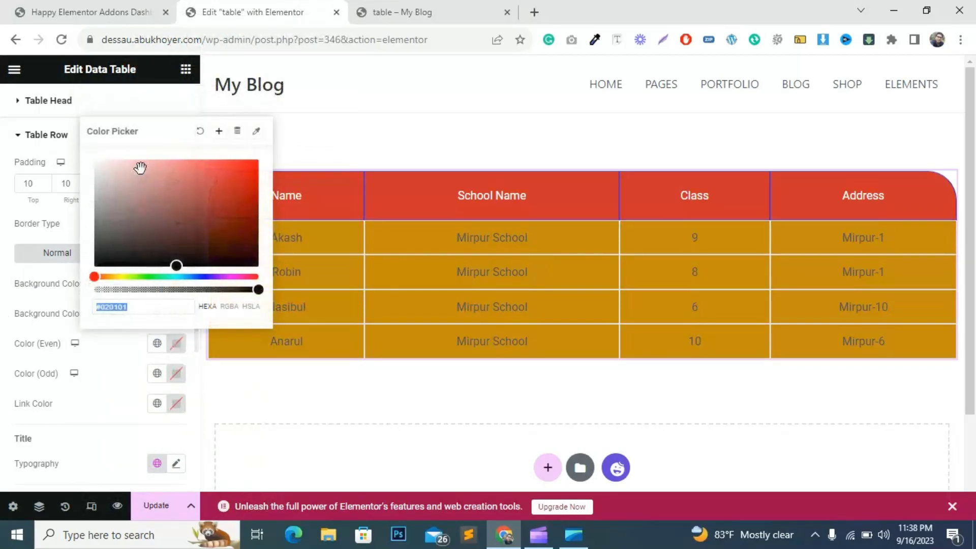
{"action": "key", "text": "ctrl+v"}
{"action": "left_click", "coordinate": [3, 251]}
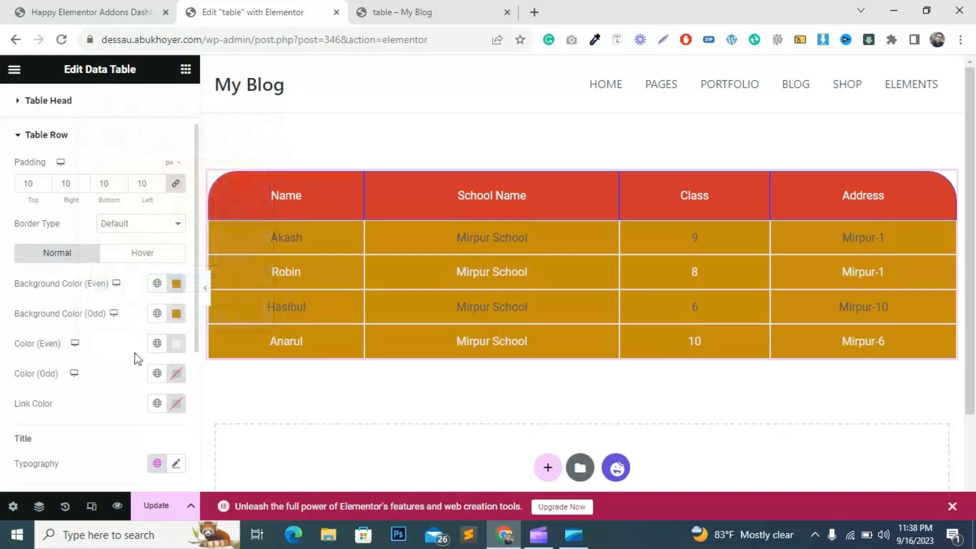
{"action": "left_click", "coordinate": [177, 374]}
{"action": "key", "text": "ctrl+v"}
{"action": "left_click", "coordinate": [5, 297]}
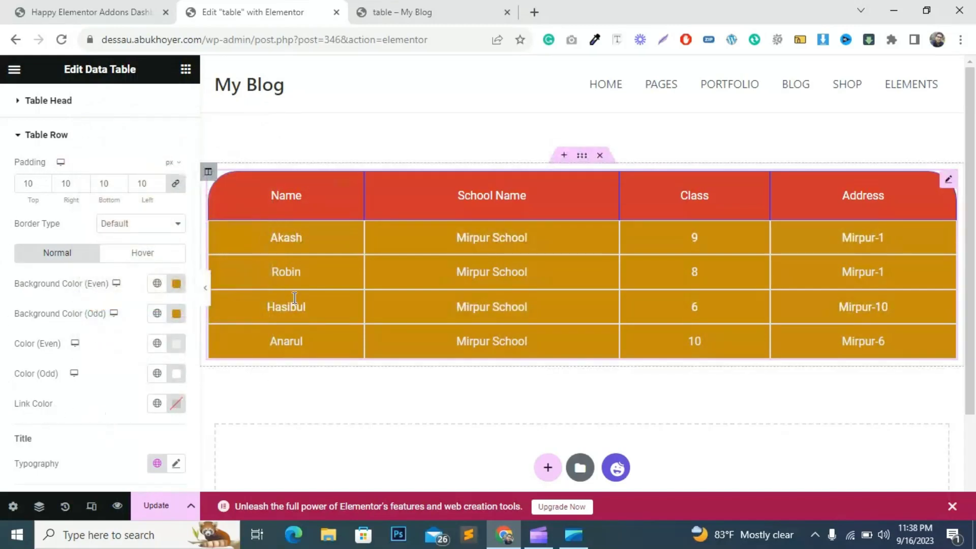
Step: Try a dark red, #832424, as the background color of the first row's Class cell and reset it
{"action": "scroll", "coordinate": [36, 105], "scroll_direction": "up", "scroll_amount": 3}
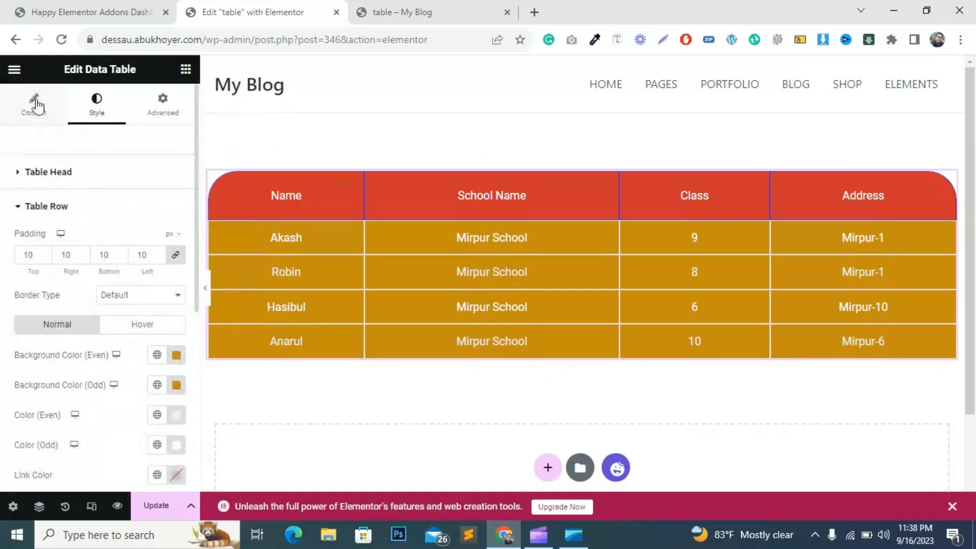
{"action": "left_click", "coordinate": [35, 107]}
{"action": "scroll", "coordinate": [6, 351], "scroll_direction": "down", "scroll_amount": 3}
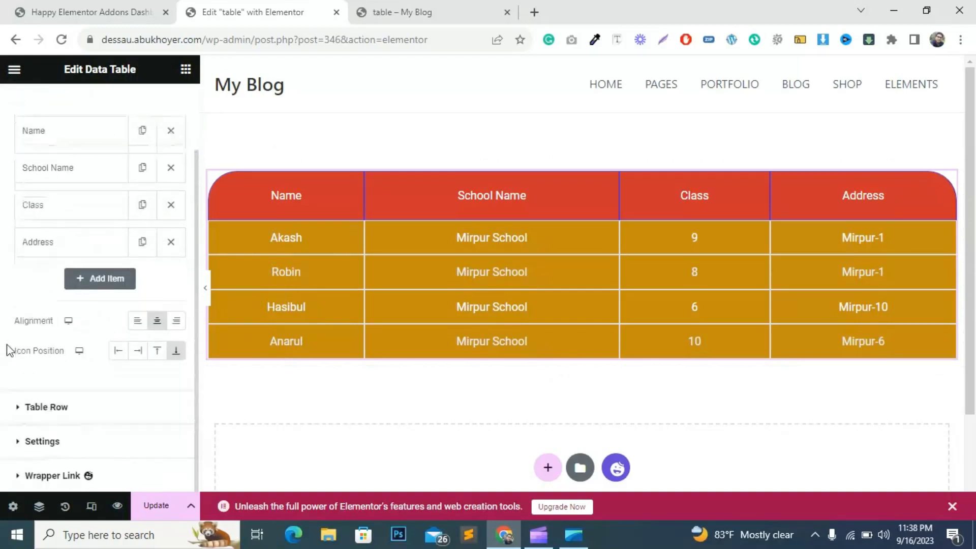
{"action": "left_click", "coordinate": [19, 414]}
{"action": "left_click", "coordinate": [55, 366]}
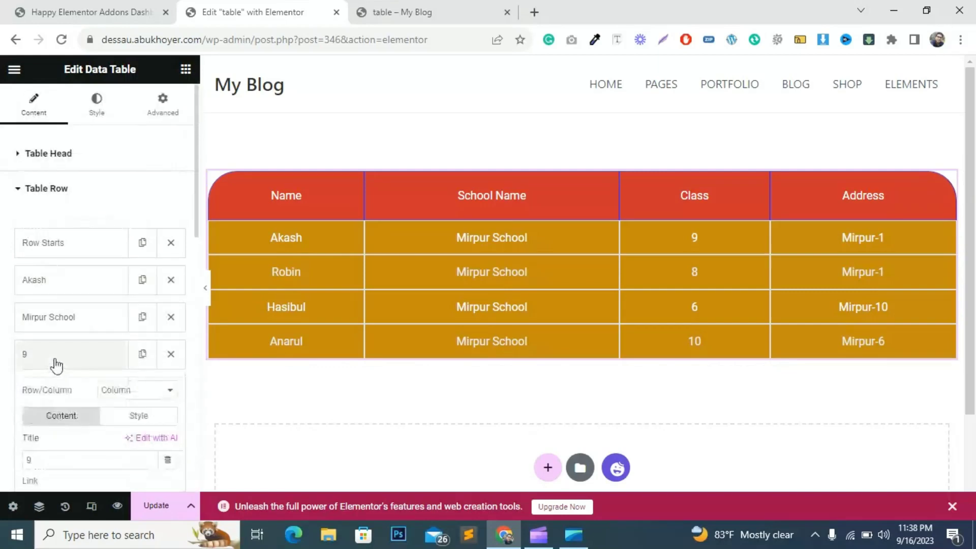
{"action": "scroll", "coordinate": [65, 381], "scroll_direction": "down", "scroll_amount": 3}
{"action": "scroll", "coordinate": [66, 382], "scroll_direction": "down", "scroll_amount": 2}
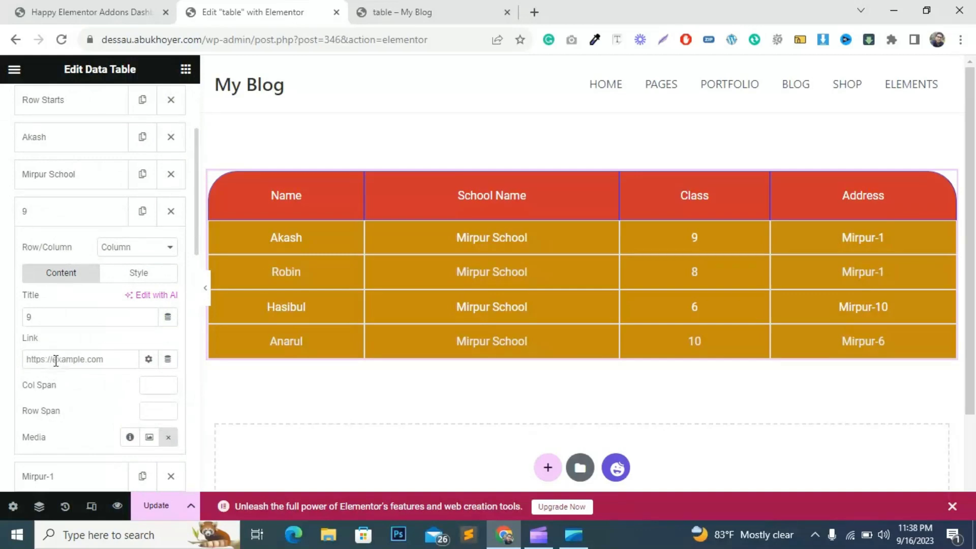
{"action": "left_click", "coordinate": [135, 276]}
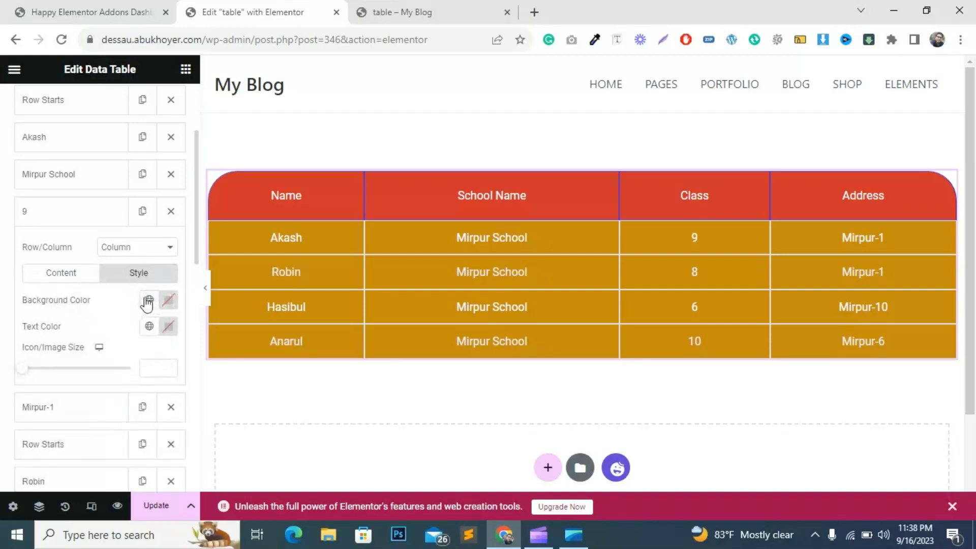
{"action": "left_click", "coordinate": [170, 300]}
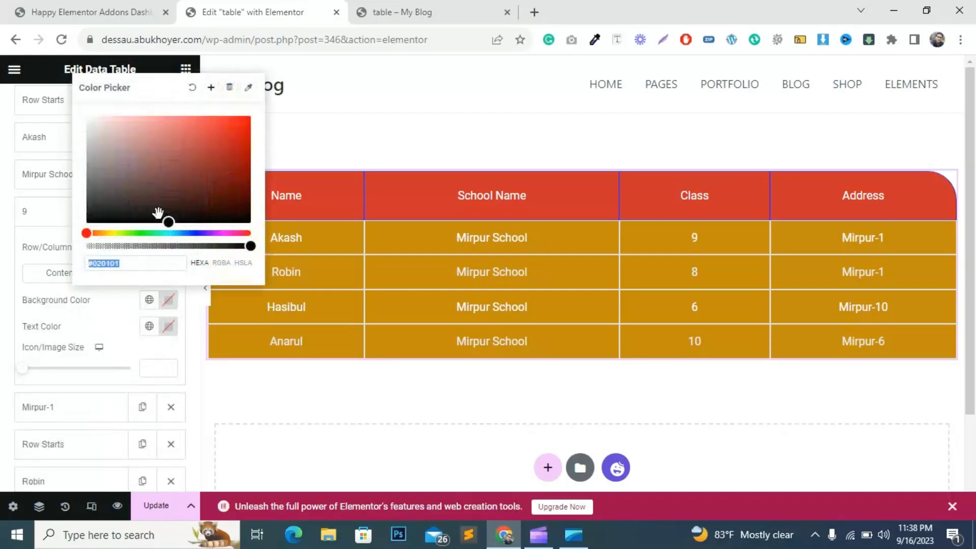
{"action": "mouse_move", "coordinate": [157, 213]}
{"action": "left_mouse_down"}
{"action": "mouse_move", "coordinate": [170, 181]}
{"action": "mouse_move", "coordinate": [209, 144]}
{"action": "mouse_move", "coordinate": [195, 179]}
{"action": "mouse_move", "coordinate": [209, 146]}
{"action": "mouse_move", "coordinate": [204, 168]}
{"action": "left_mouse_up"}
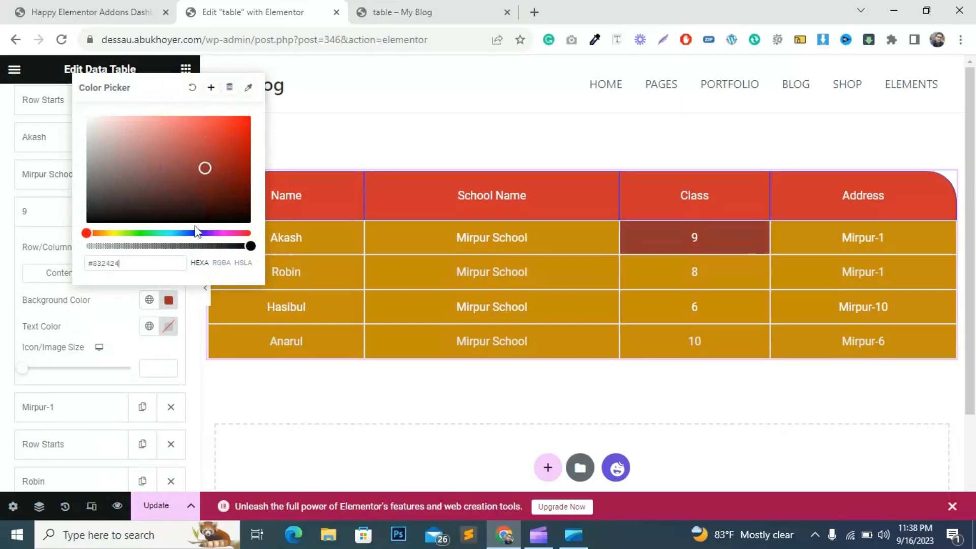
{"action": "left_click", "coordinate": [192, 87]}
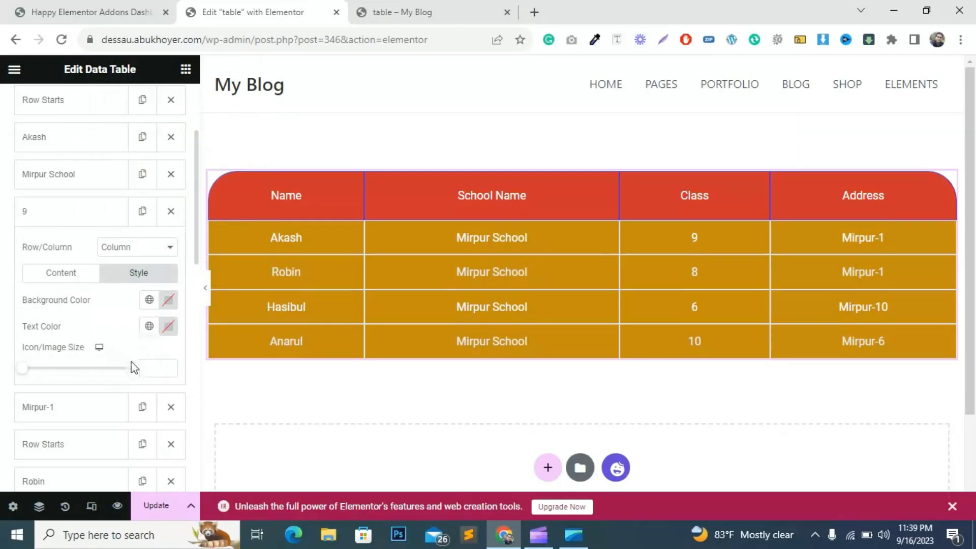
Step: Try adding image media to the first row's Class cell and remove it again
{"action": "scroll", "coordinate": [122, 365], "scroll_direction": "up", "scroll_amount": 2}
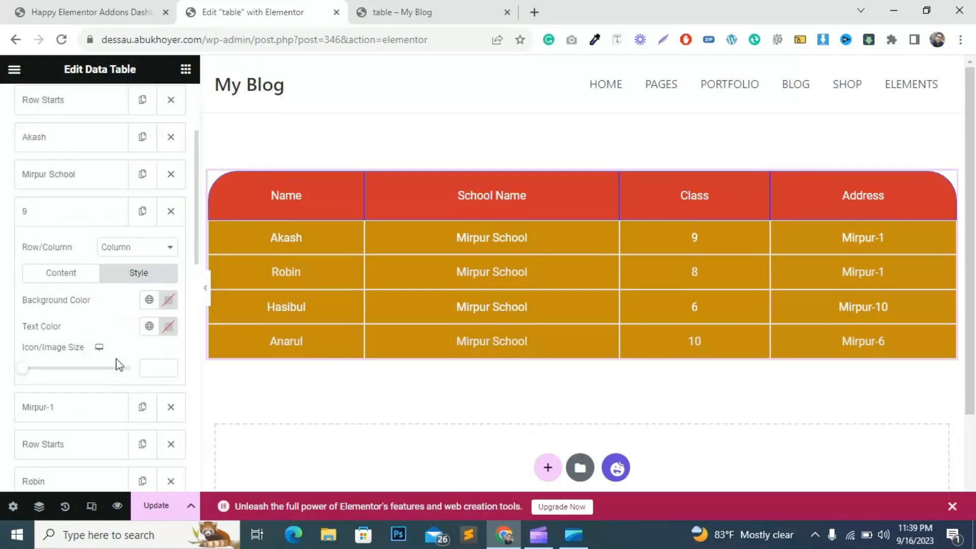
{"action": "left_click", "coordinate": [57, 276]}
{"action": "scroll", "coordinate": [50, 356], "scroll_direction": "down", "scroll_amount": 1}
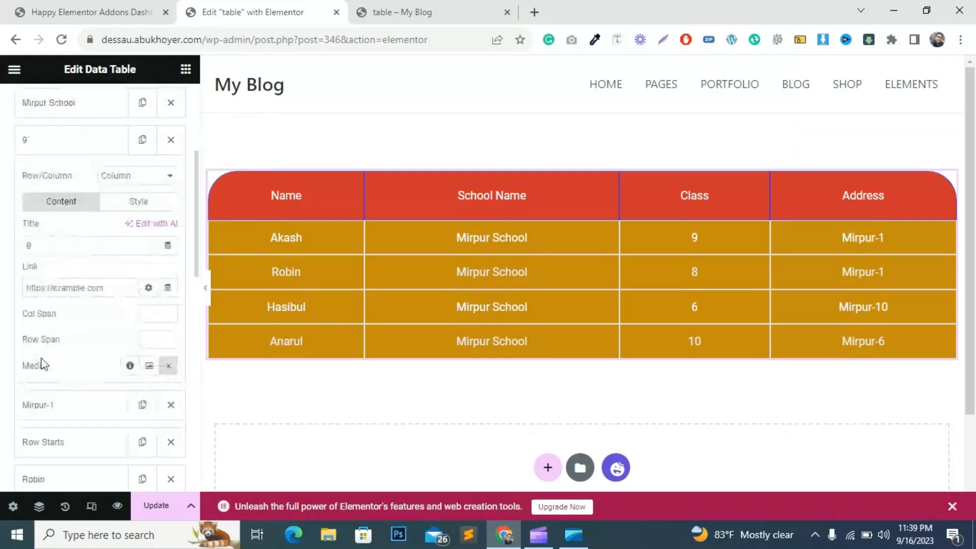
{"action": "scroll", "coordinate": [40, 361], "scroll_direction": "down", "scroll_amount": 1}
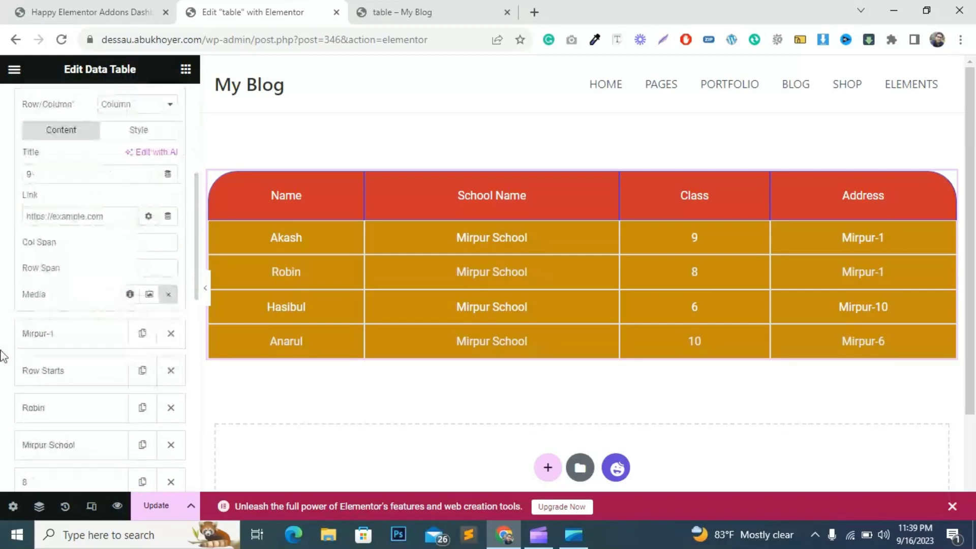
{"action": "left_click", "coordinate": [149, 295]}
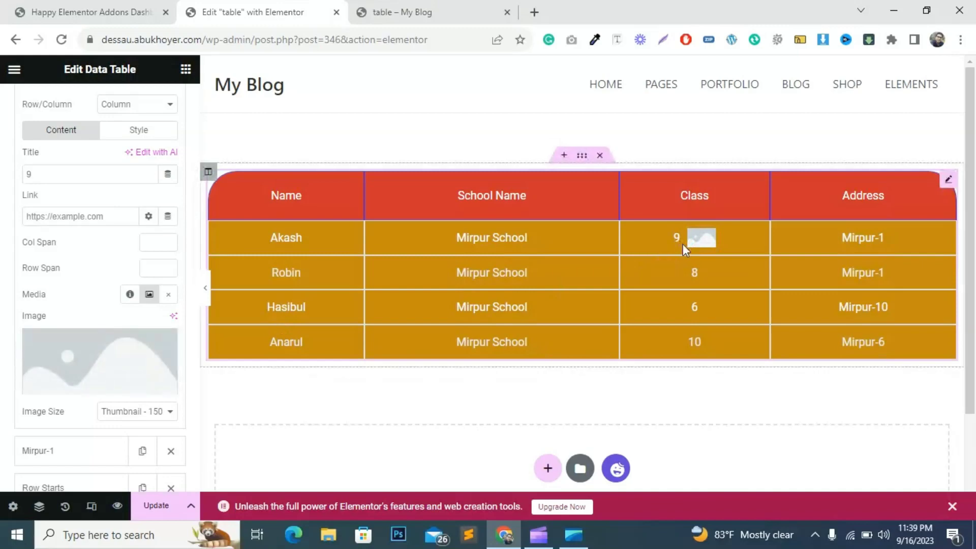
{"action": "left_click", "coordinate": [172, 296]}
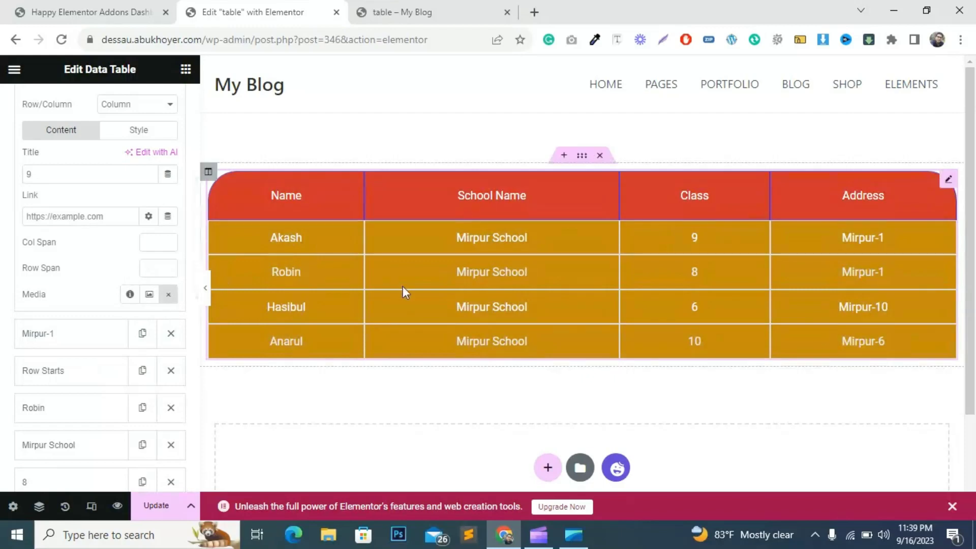
Step: Update the page with the table changes and switch to its live preview
{"action": "left_click", "coordinate": [150, 505]}
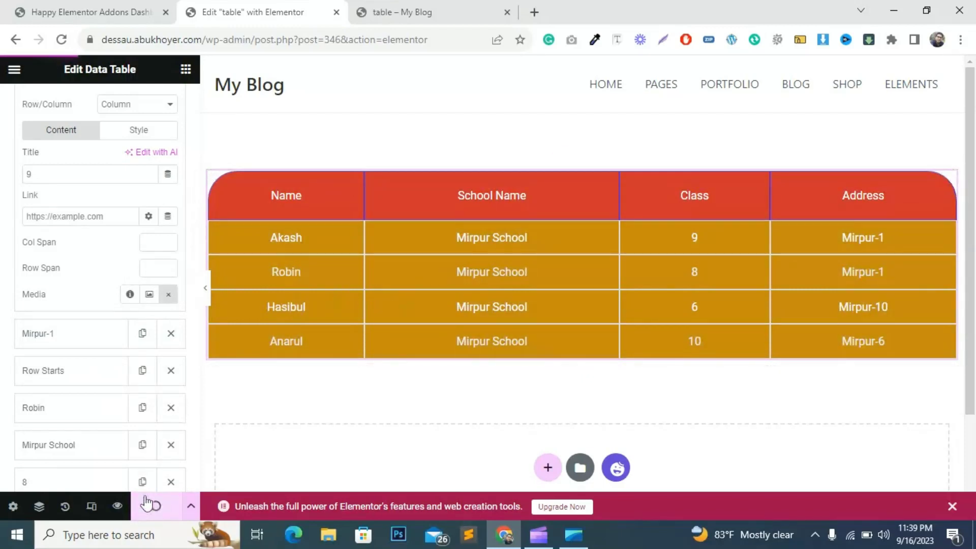
{"action": "left_click", "coordinate": [429, 11]}
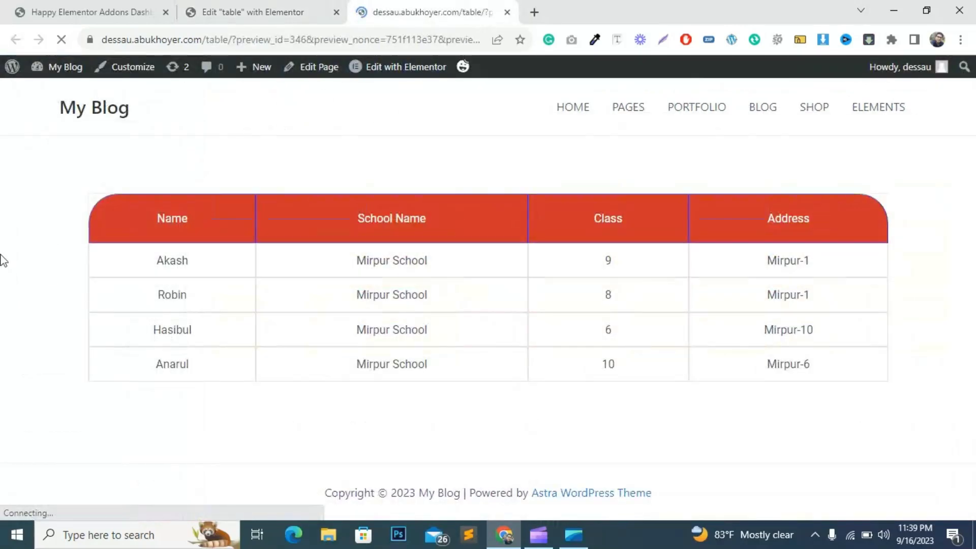